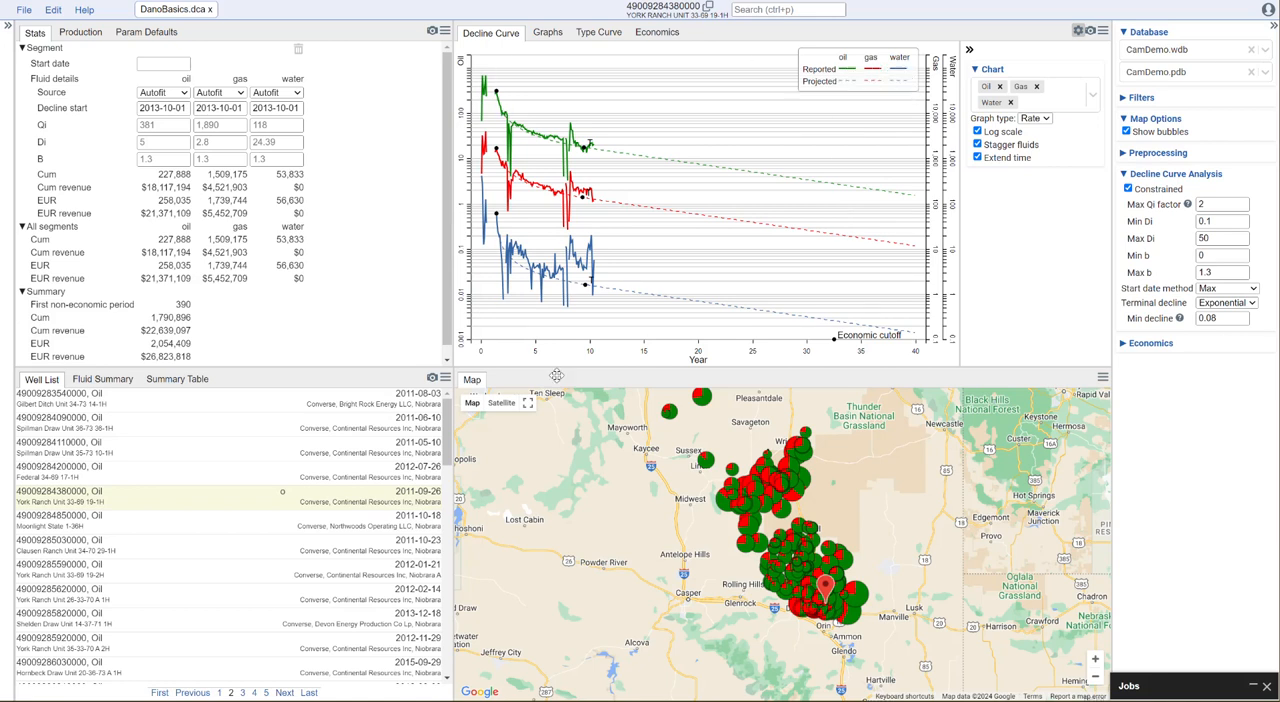
Create a new type curve named Niobrara_Avg
{"action": "left_click", "coordinate": [600, 33]}
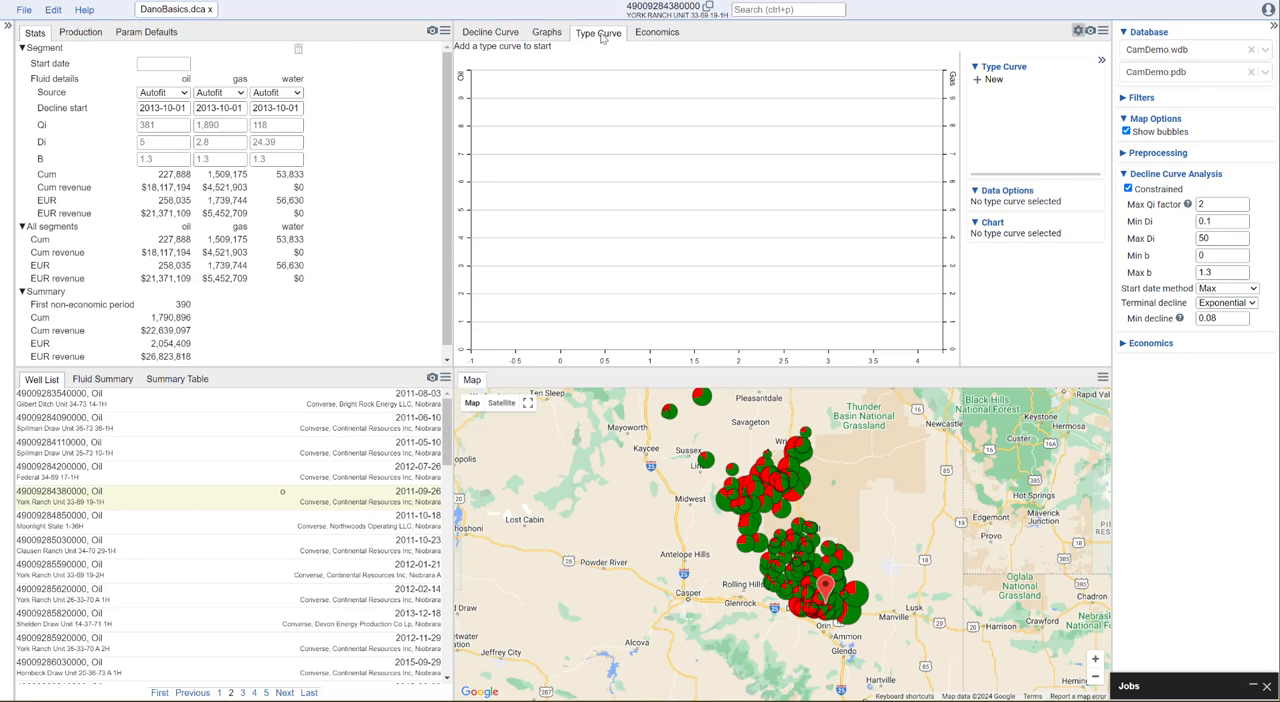
{"action": "left_click", "coordinate": [980, 81]}
{"action": "type", "text": "Niobrara"}
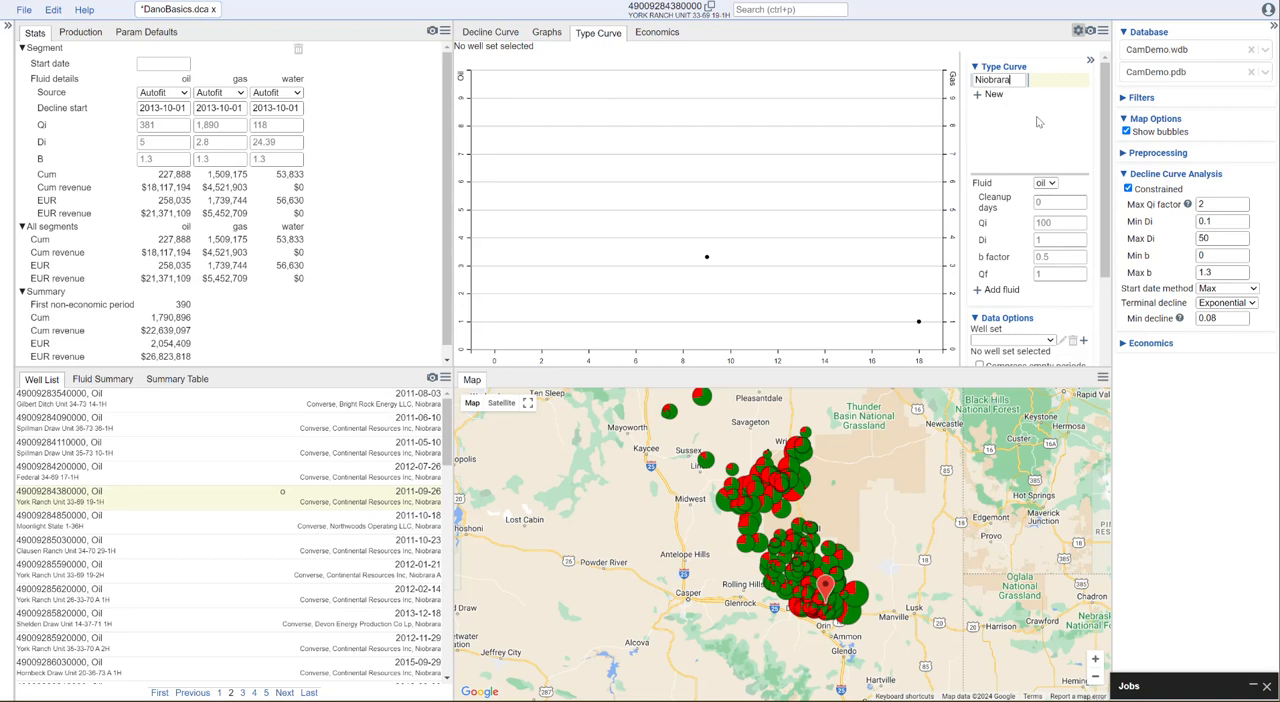
{"action": "type", "text": "_Avg"}
{"action": "key", "text": "Return"}
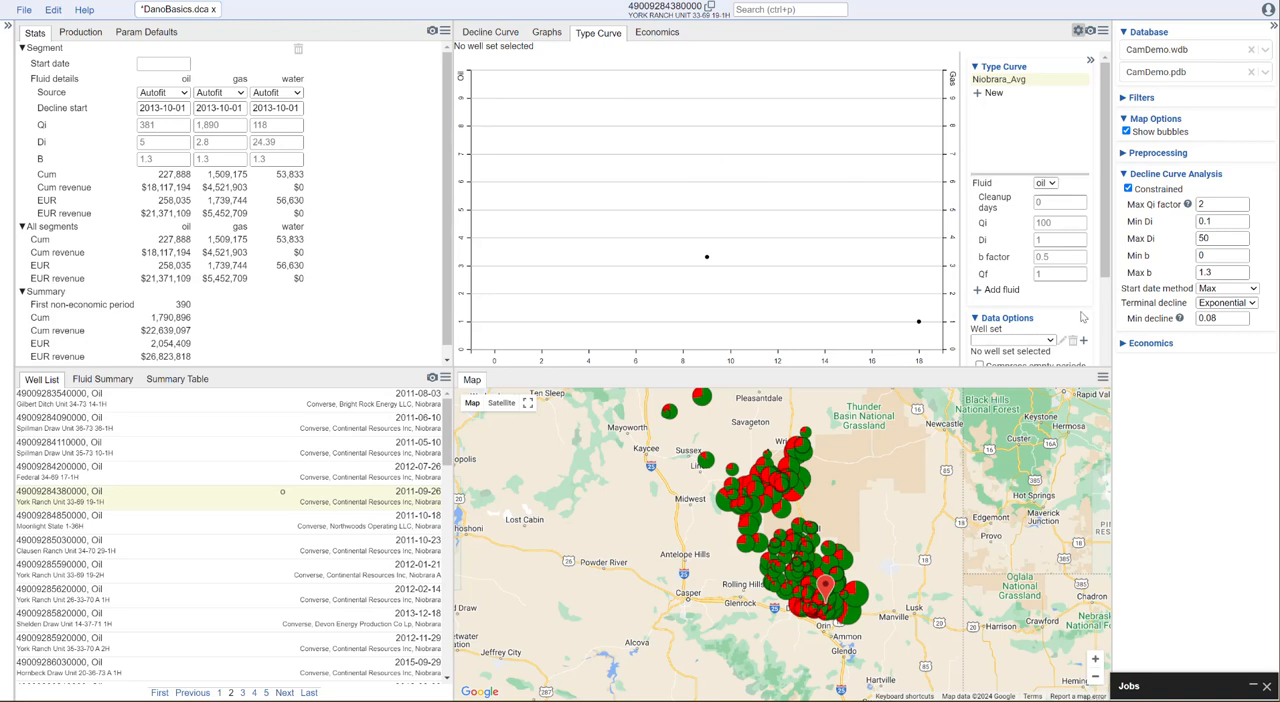
Start a new well set for the type curve and name it Niobrara Average
{"action": "scroll", "coordinate": [1016, 280], "scroll_direction": "down", "scroll_amount": 1}
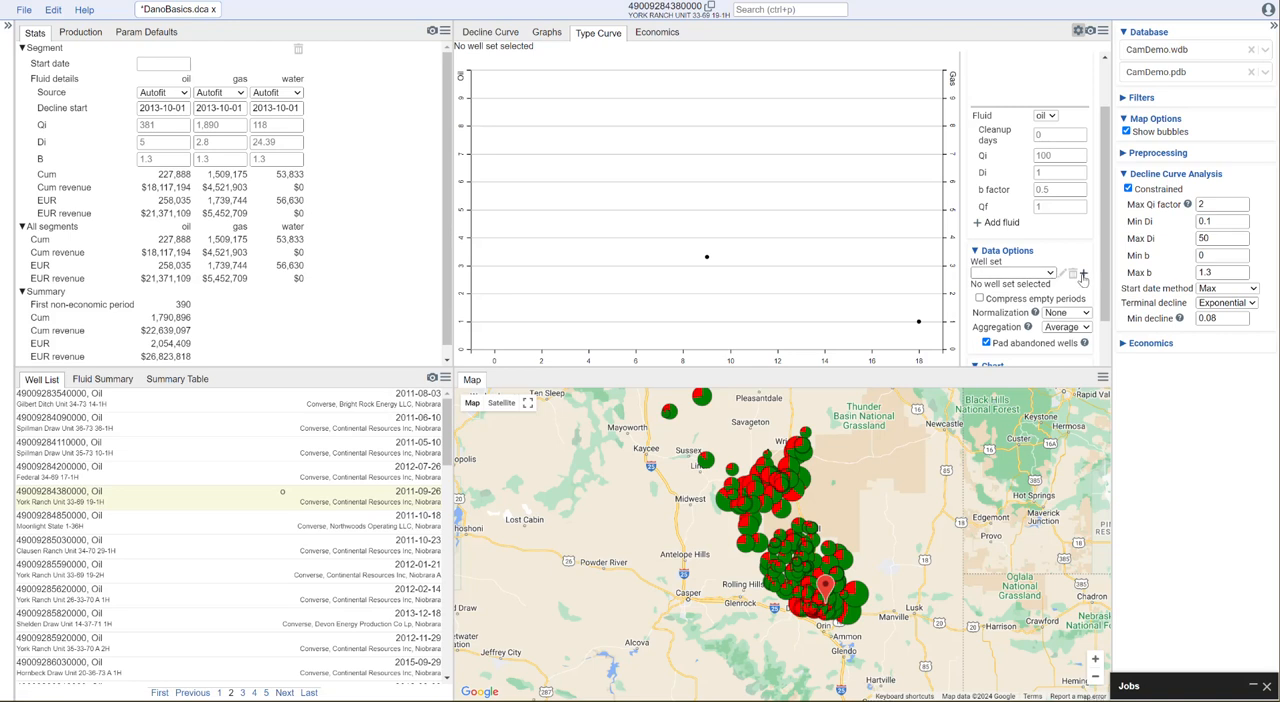
{"action": "left_click", "coordinate": [1083, 275]}
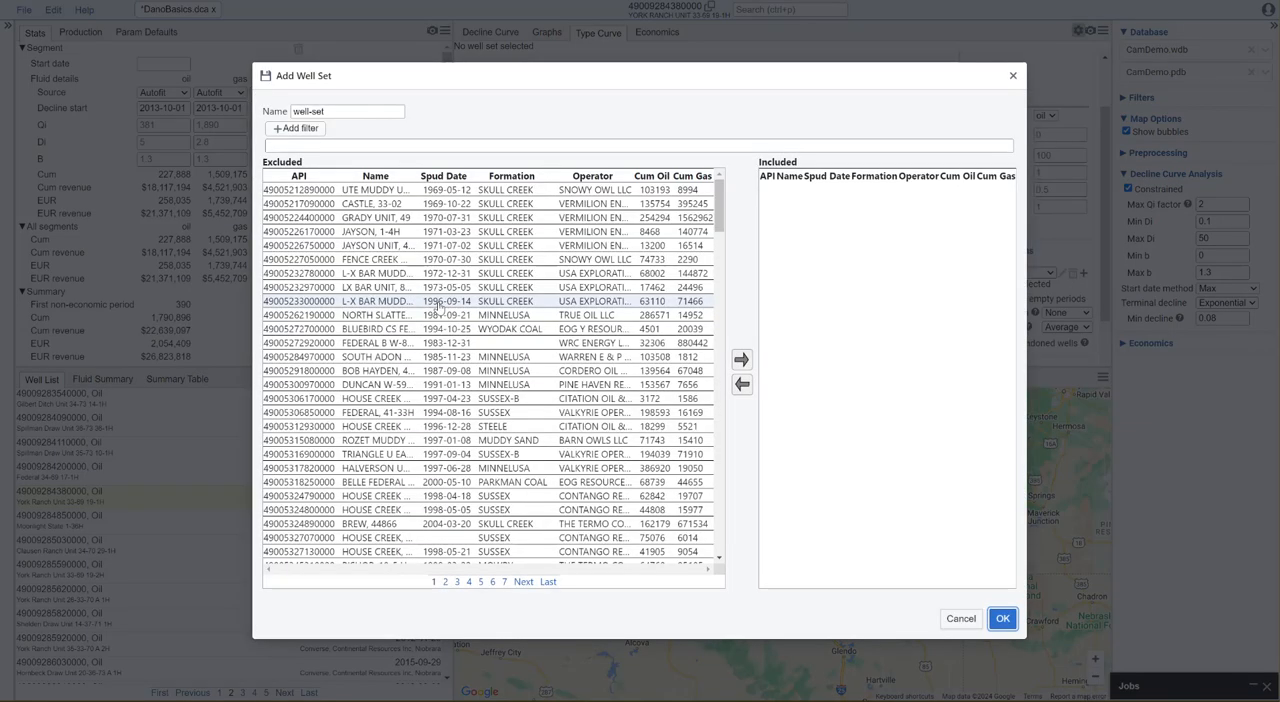
{"action": "left_click_drag", "start_coordinate": [348, 112], "coordinate": [262, 117]}
{"action": "type", "text": "Niobrara Average"}
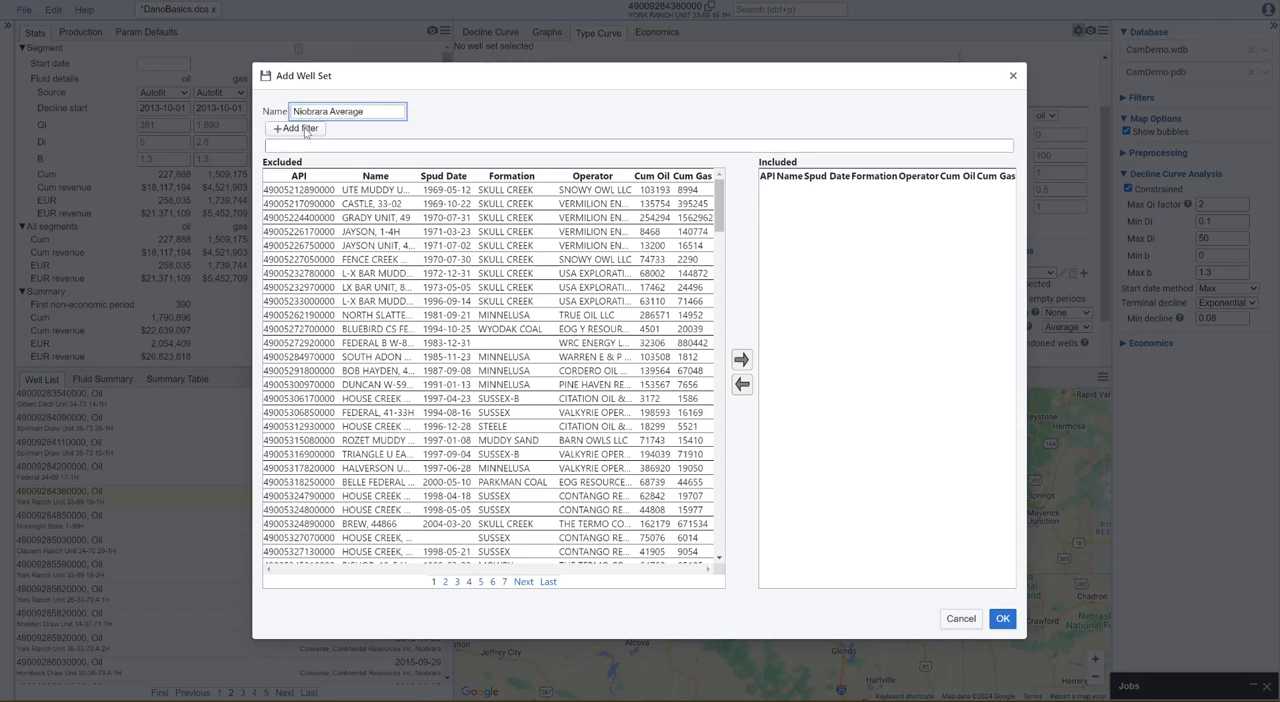
Filter the well set to wells whose formation is NIOBRARA
{"action": "left_click", "coordinate": [300, 129]}
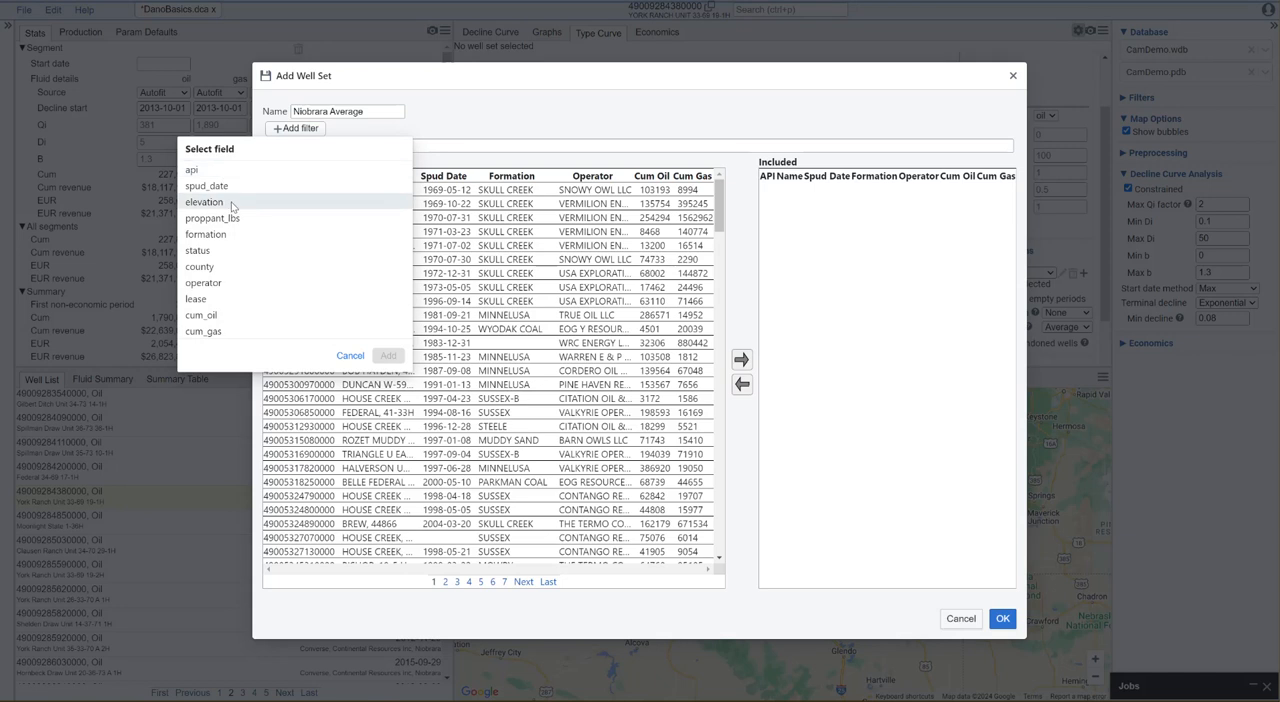
{"action": "left_click", "coordinate": [216, 235]}
{"action": "left_click", "coordinate": [190, 218]}
{"action": "left_click", "coordinate": [391, 467]}
Add a well set filter for spud_date greater than 2015
{"action": "left_click", "coordinate": [316, 130]}
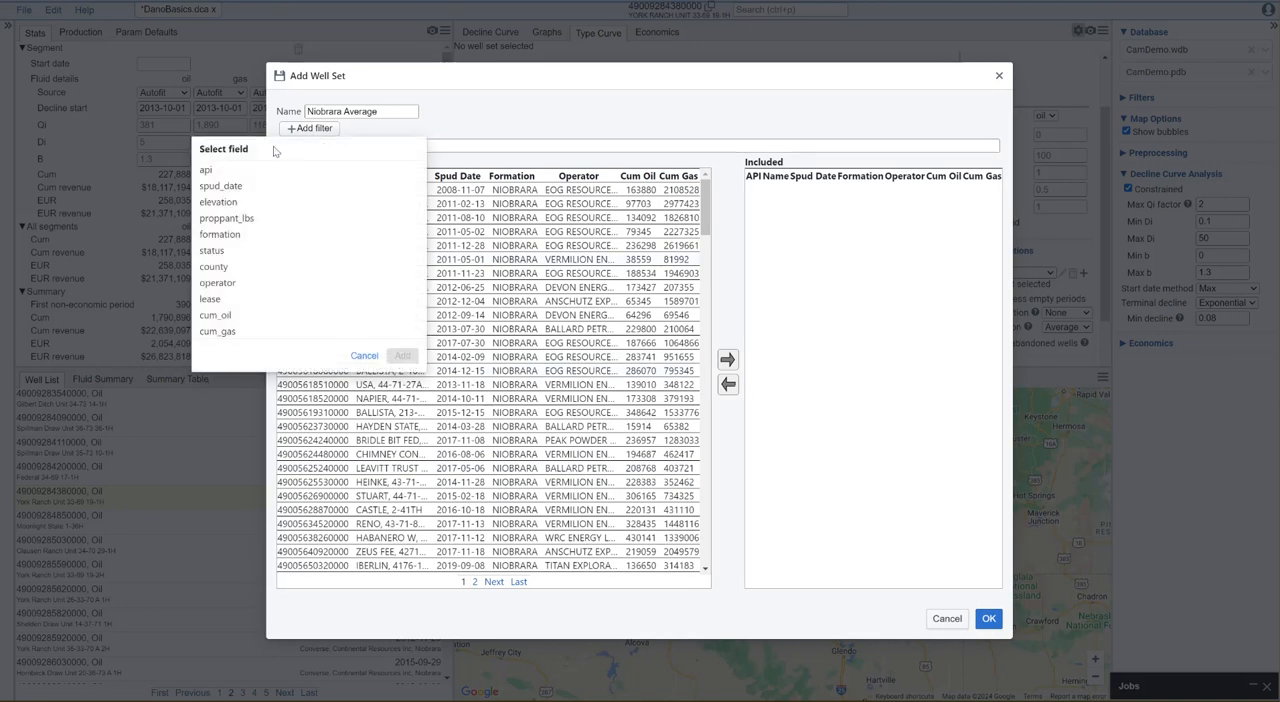
{"action": "left_click", "coordinate": [228, 186]}
{"action": "left_click", "coordinate": [247, 172]}
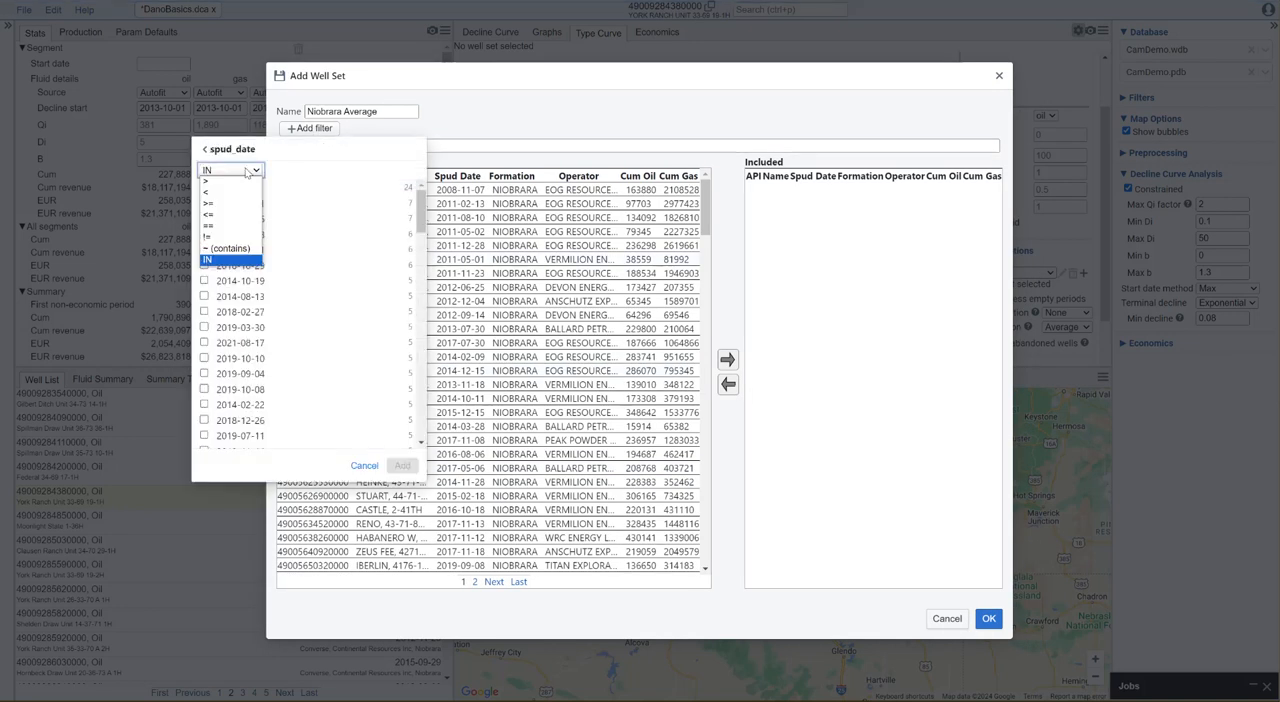
{"action": "left_click", "coordinate": [240, 181]}
{"action": "left_click", "coordinate": [234, 188]}
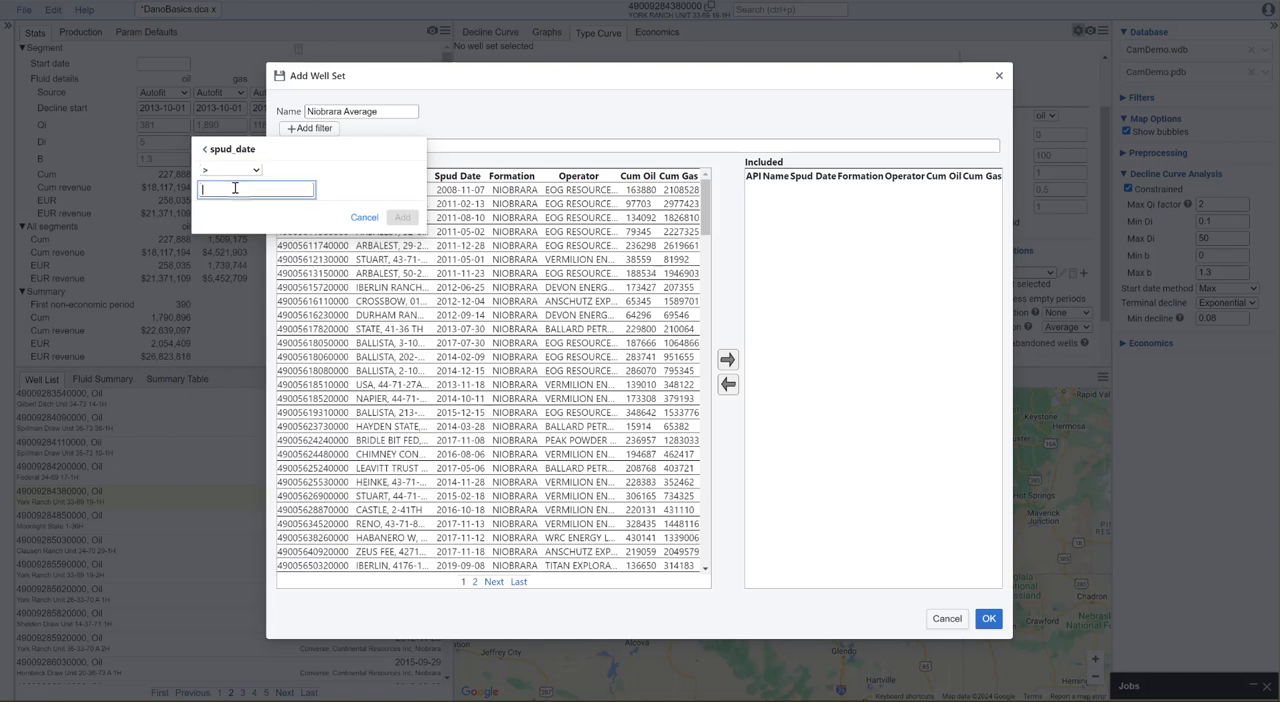
{"action": "type", "text": "2015"}
{"action": "left_click", "coordinate": [401, 218]}
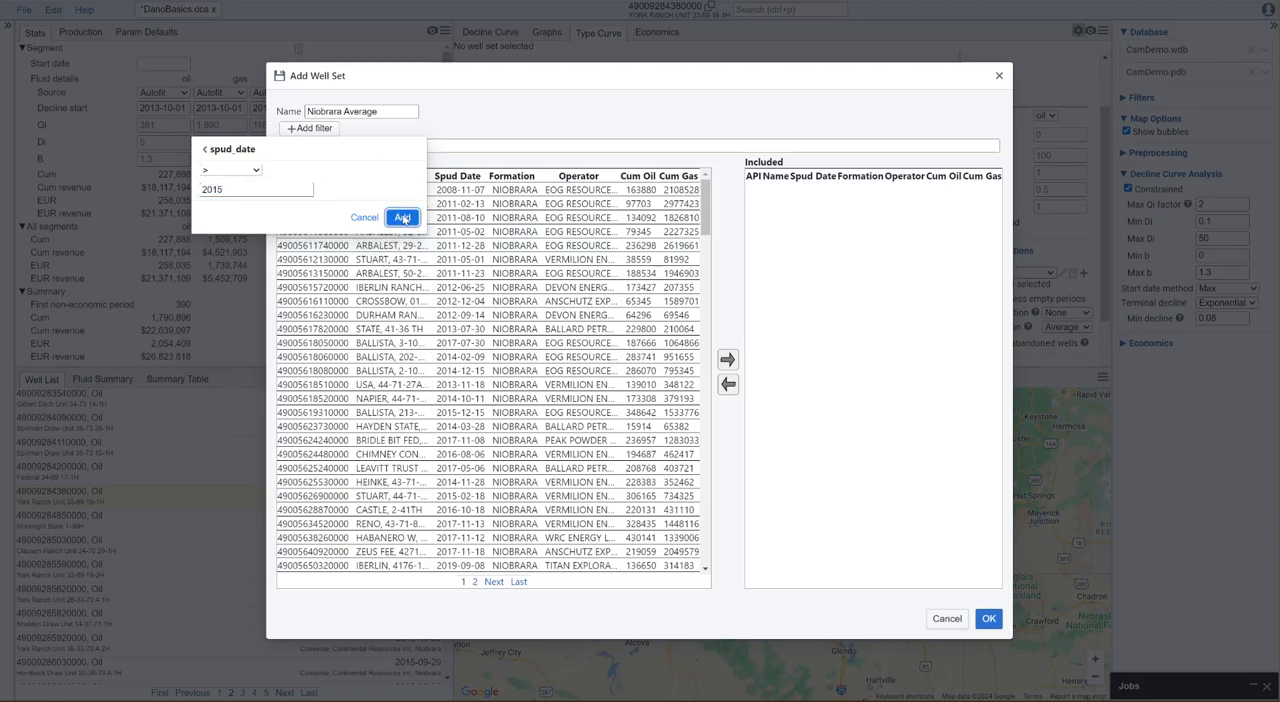
Add a well set filter for cum_oil greater than 5000
{"action": "left_click", "coordinate": [316, 131]}
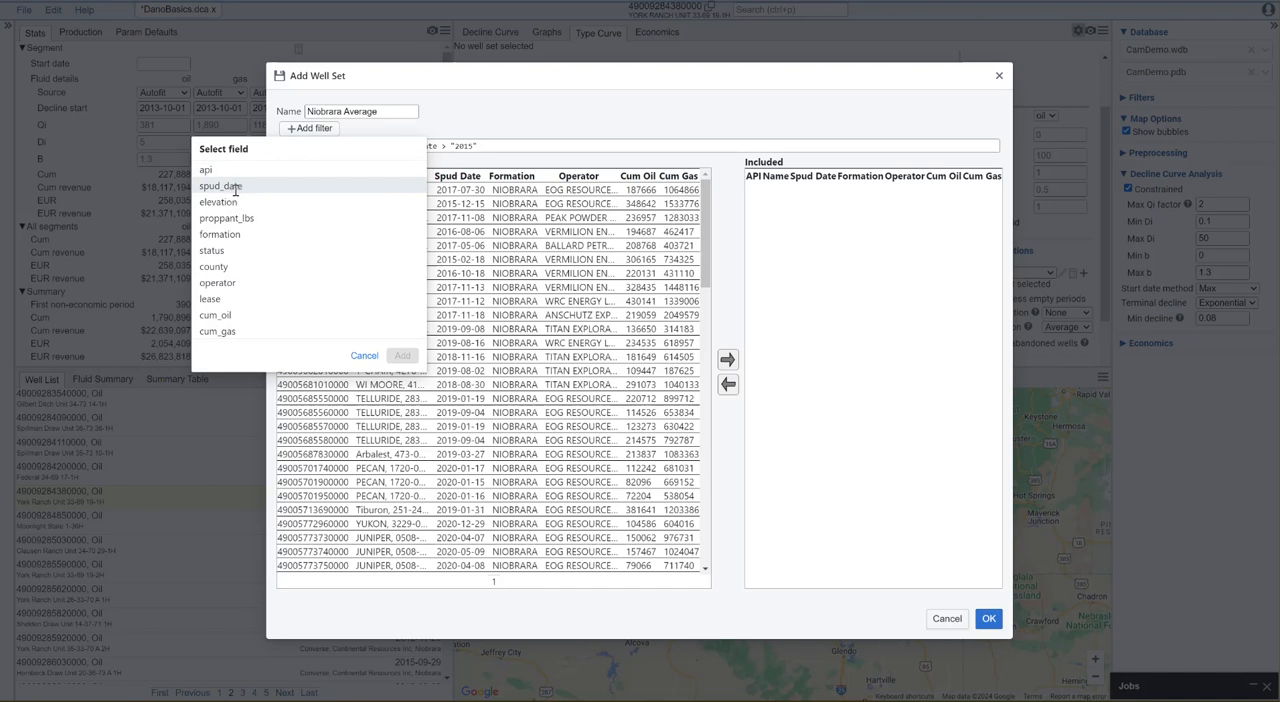
{"action": "left_click", "coordinate": [226, 315]}
{"action": "left_click", "coordinate": [218, 171]}
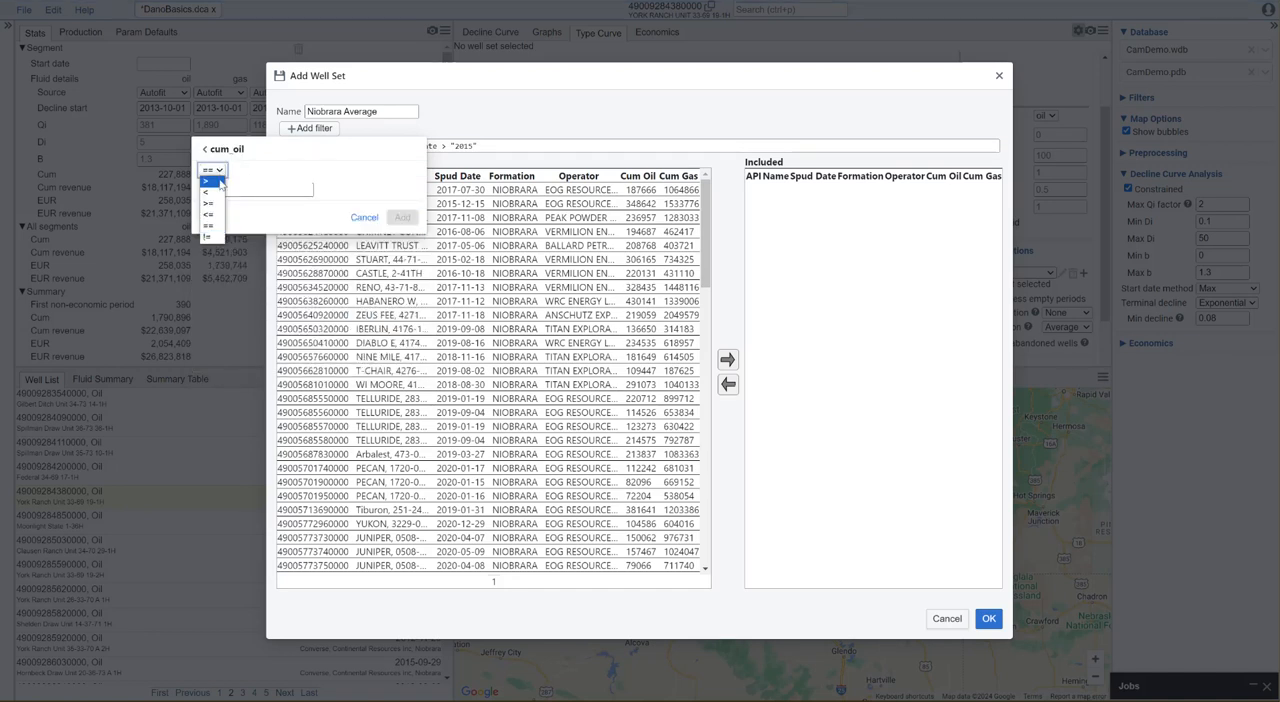
{"action": "left_click", "coordinate": [214, 181]}
{"action": "left_click", "coordinate": [229, 189]}
{"action": "type", "text": "5000"}
{"action": "left_click", "coordinate": [352, 173]}
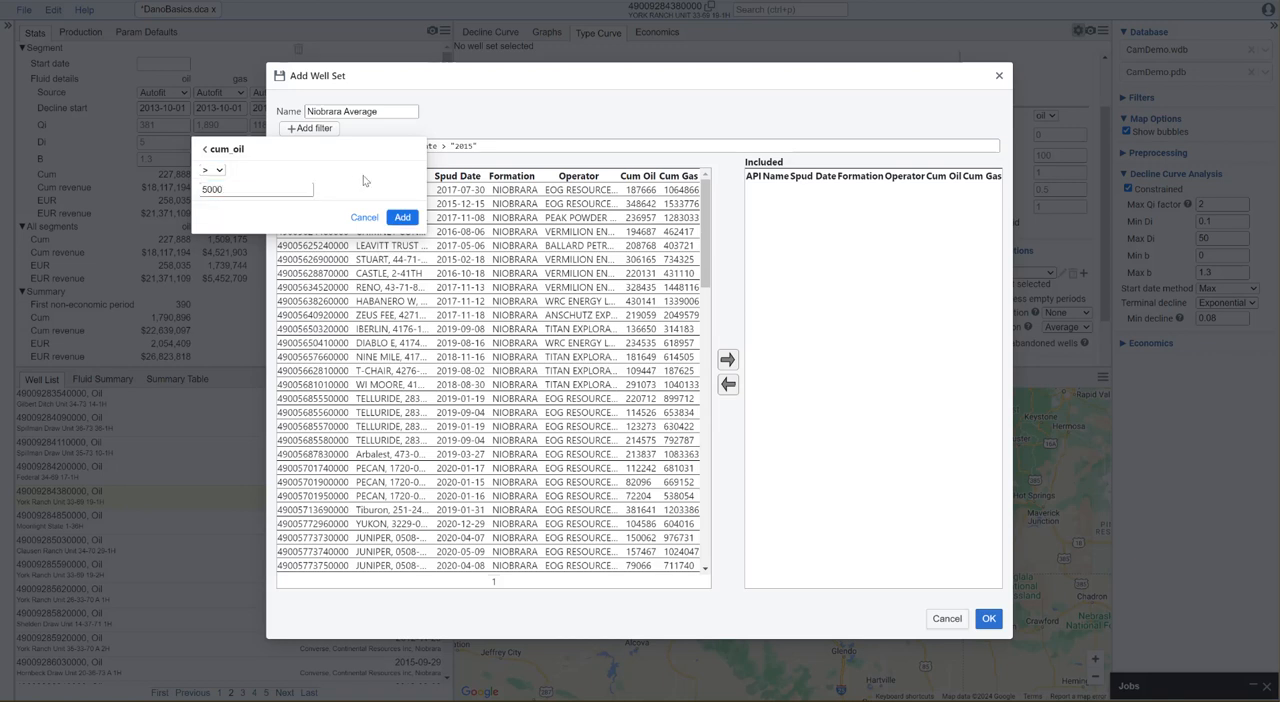
{"action": "left_click", "coordinate": [403, 218]}
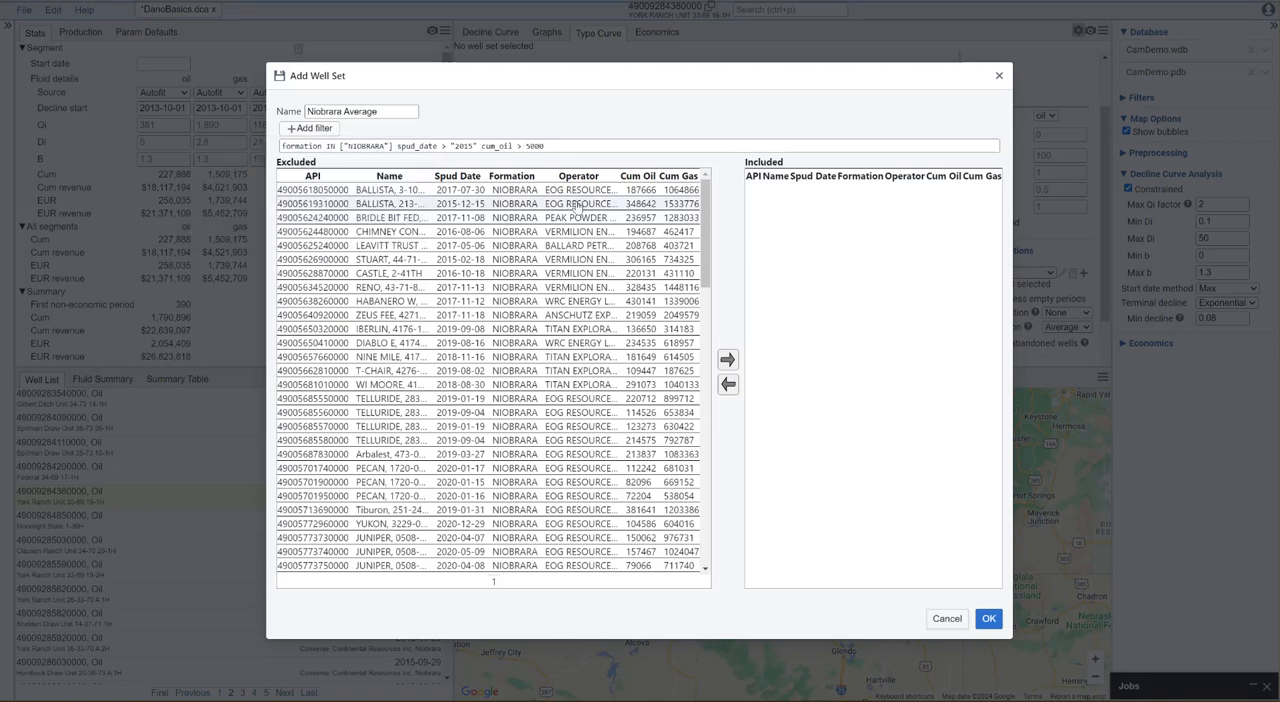
Include all the filtered wells in the Niobrara Average well set and save it
{"action": "left_click_drag", "start_coordinate": [705, 213], "coordinate": [742, 590]}
{"action": "left_click", "coordinate": [667, 568], "text": "shift"}
{"action": "left_click", "coordinate": [727, 359]}
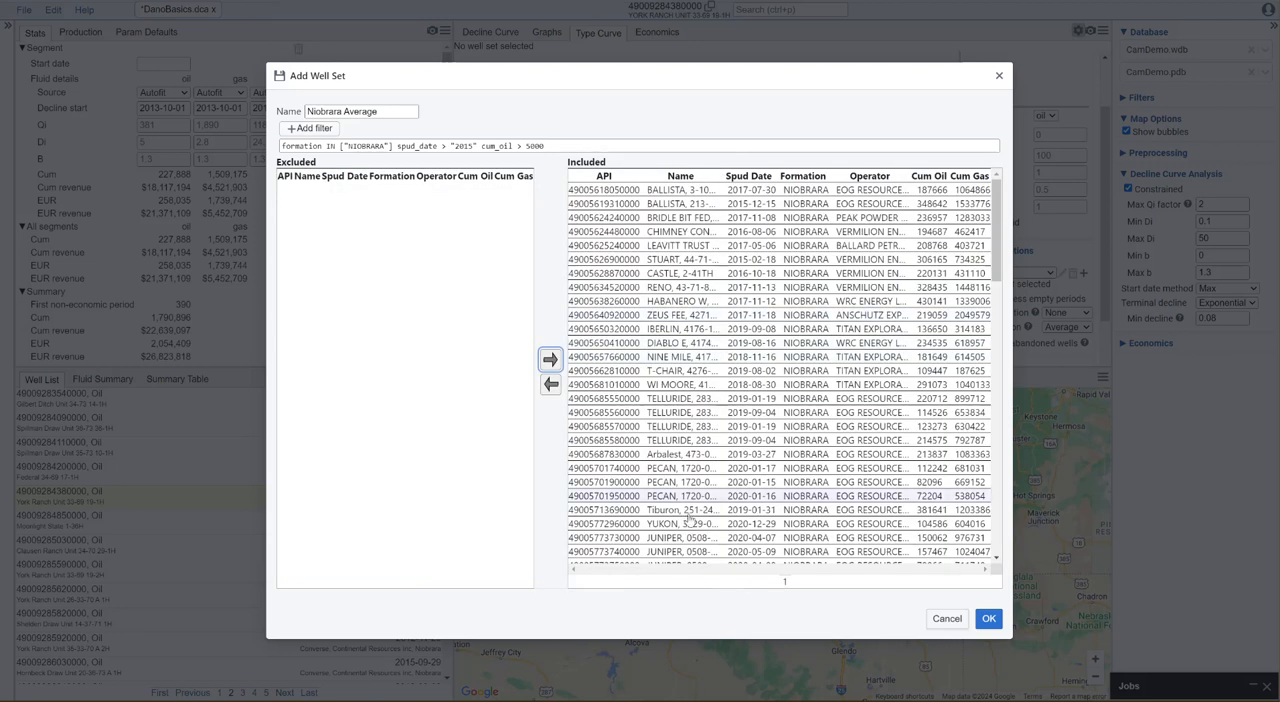
{"action": "left_click", "coordinate": [987, 619]}
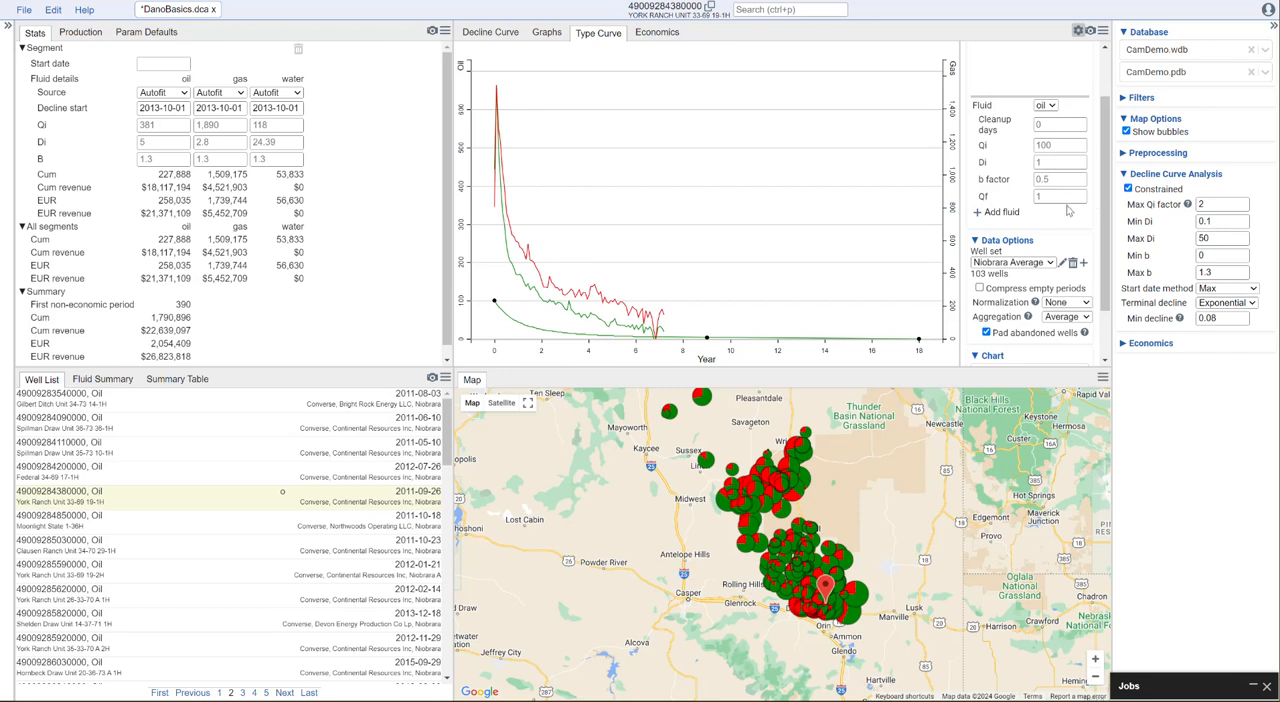
Add Water and Well Count to the data series plotted in the type curve chart
{"action": "scroll", "coordinate": [1110, 213], "scroll_direction": "down", "scroll_amount": 1}
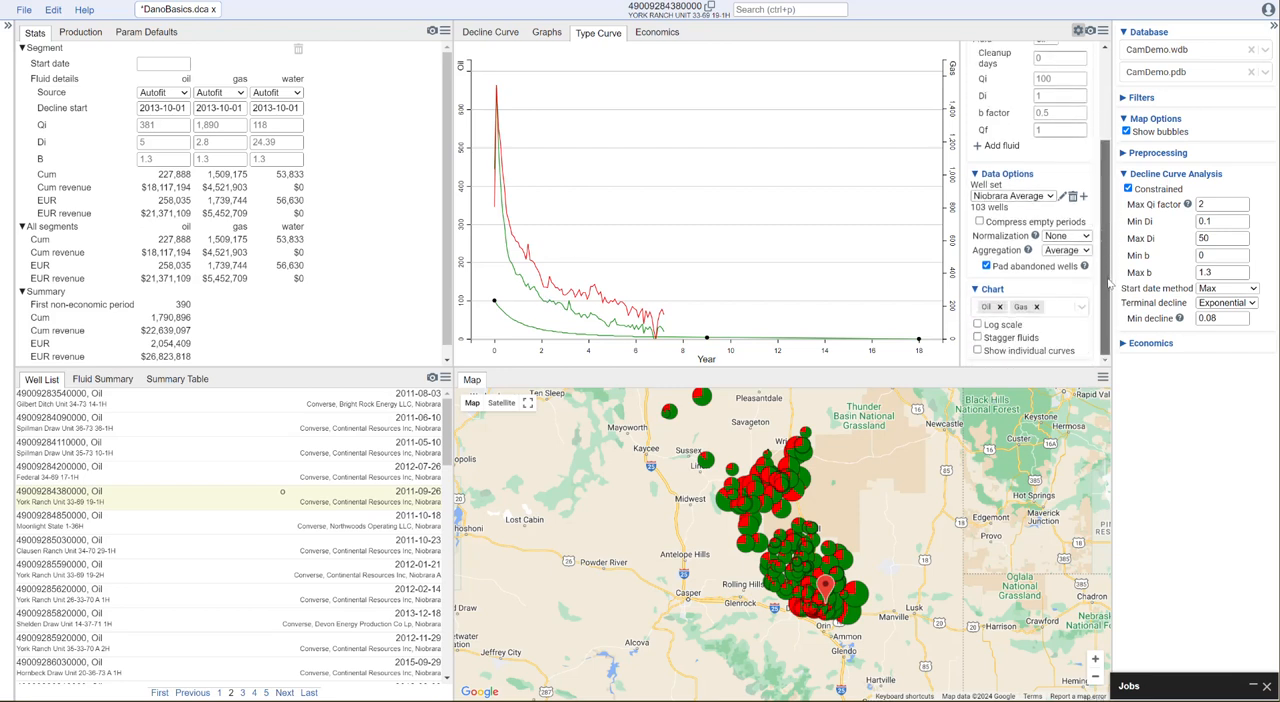
{"action": "left_click", "coordinate": [1052, 310]}
{"action": "left_click", "coordinate": [1037, 339]}
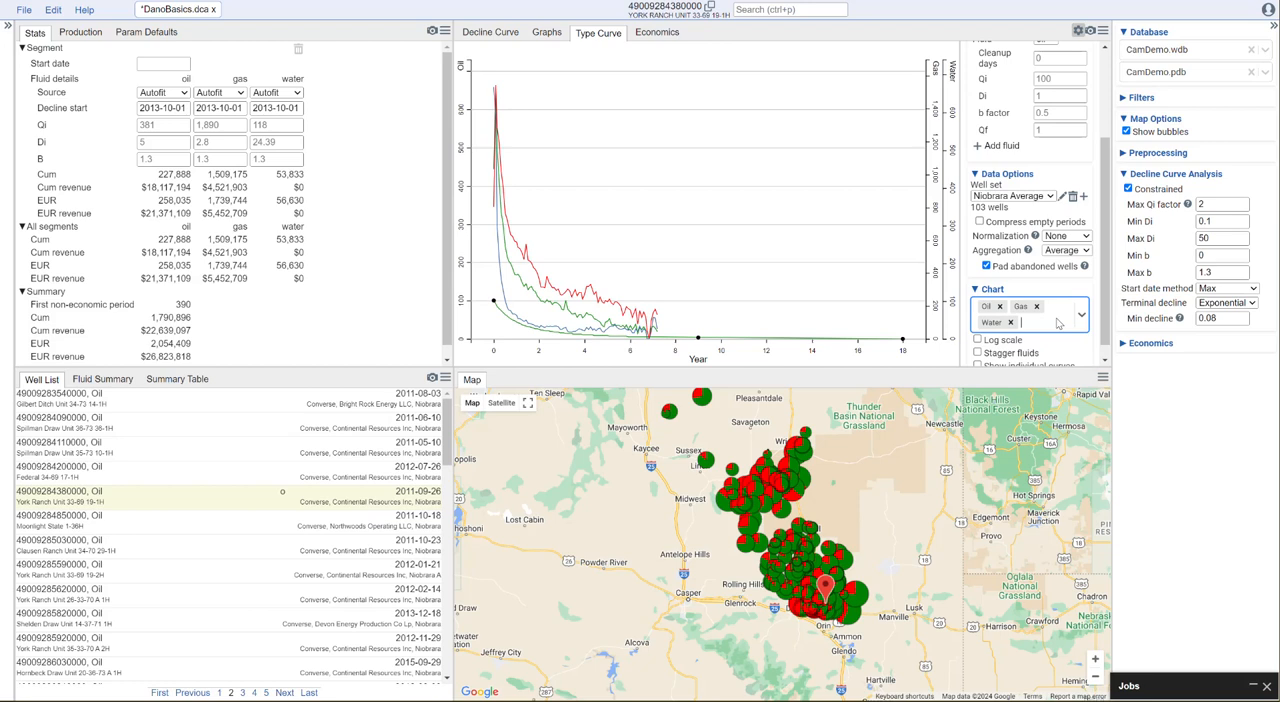
{"action": "left_click", "coordinate": [1062, 323]}
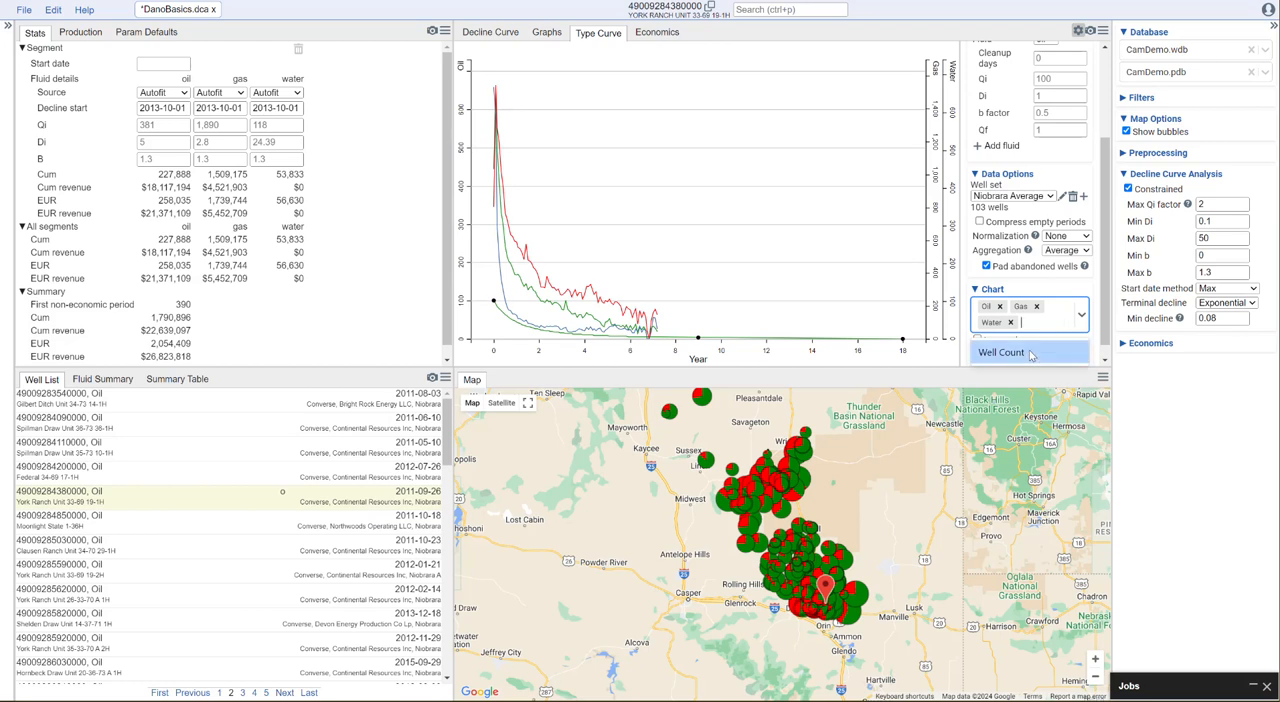
{"action": "left_click", "coordinate": [1030, 352]}
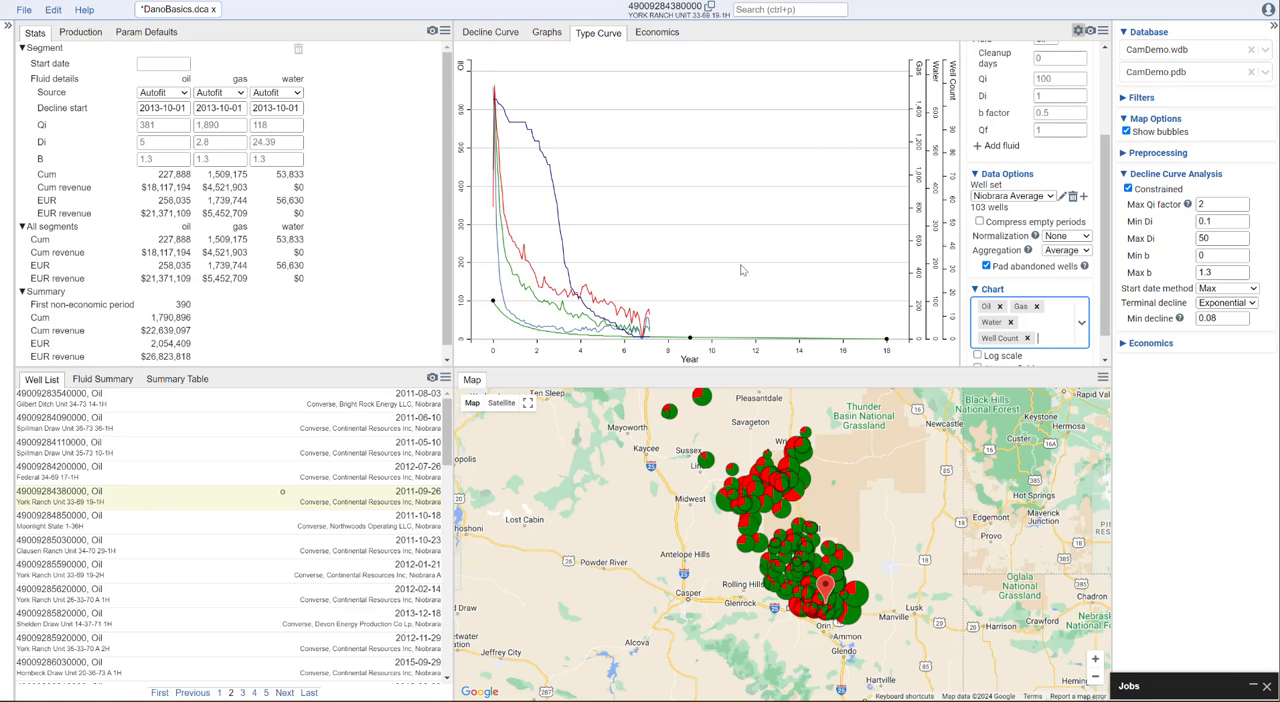
Display the type curve chart on a log scale with staggered fluids
{"action": "scroll", "coordinate": [1095, 300], "scroll_direction": "down", "scroll_amount": 1}
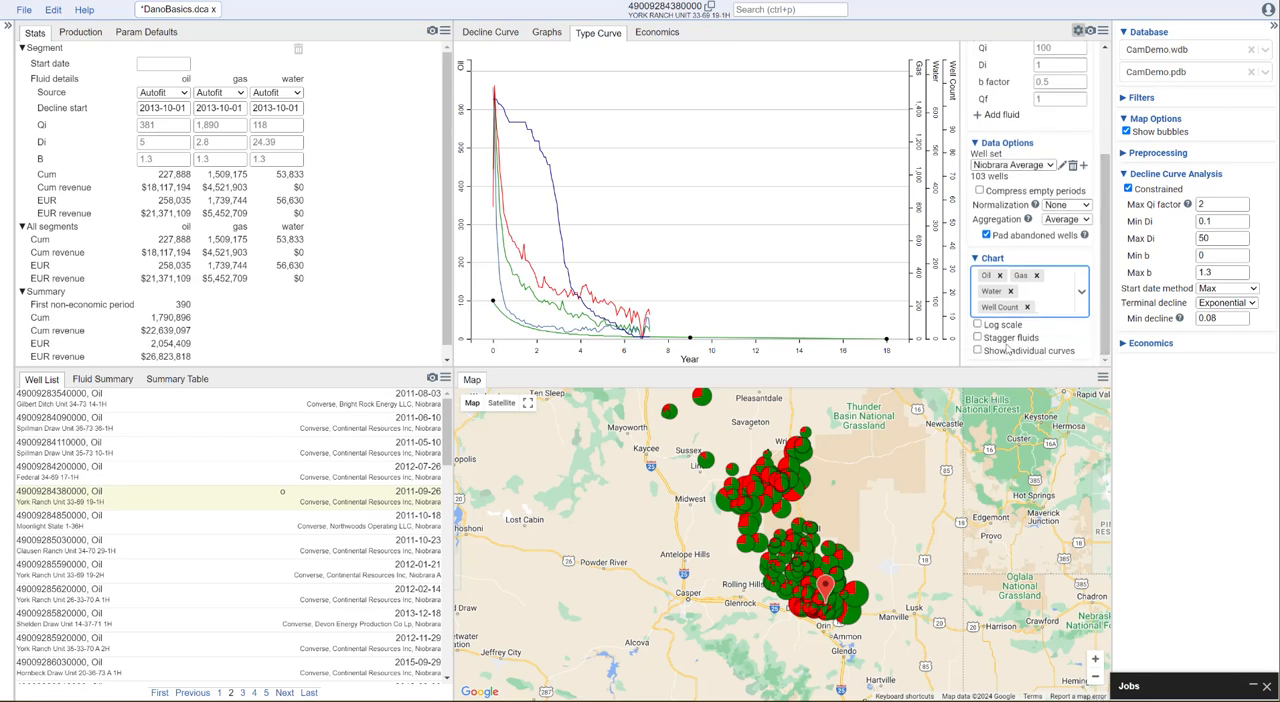
{"action": "left_click", "coordinate": [978, 325]}
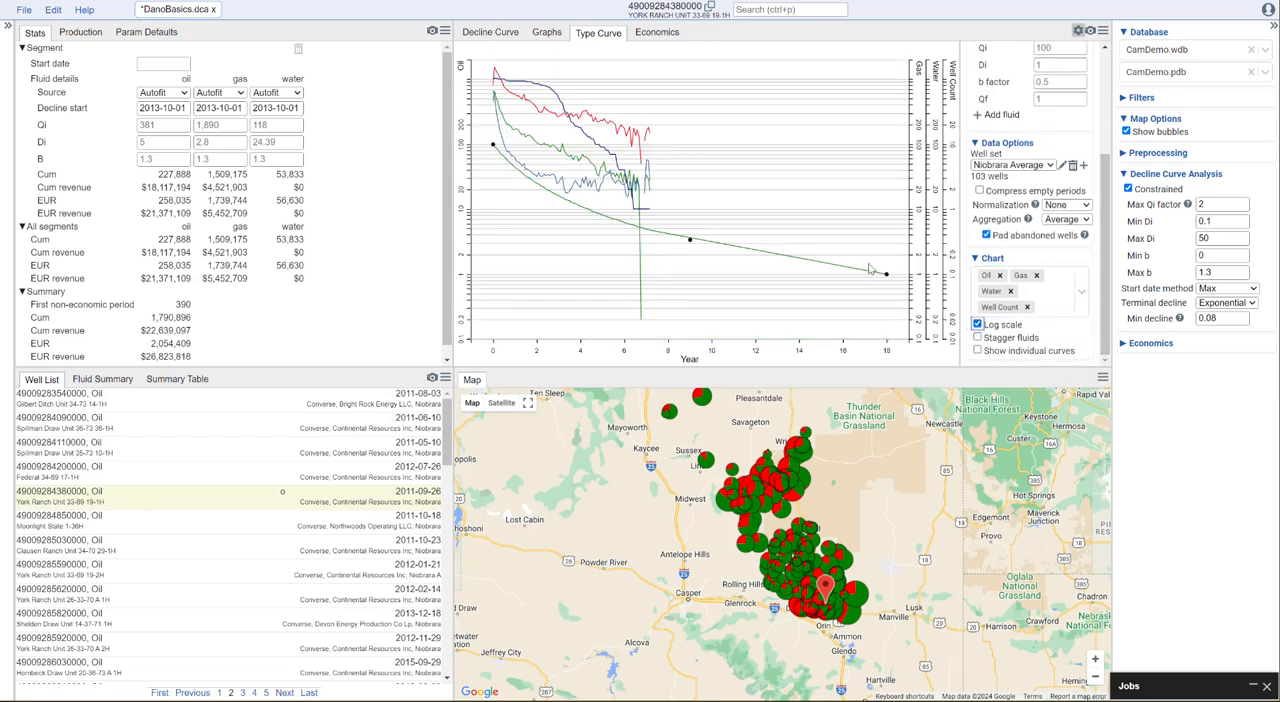
{"action": "left_click", "coordinate": [978, 338]}
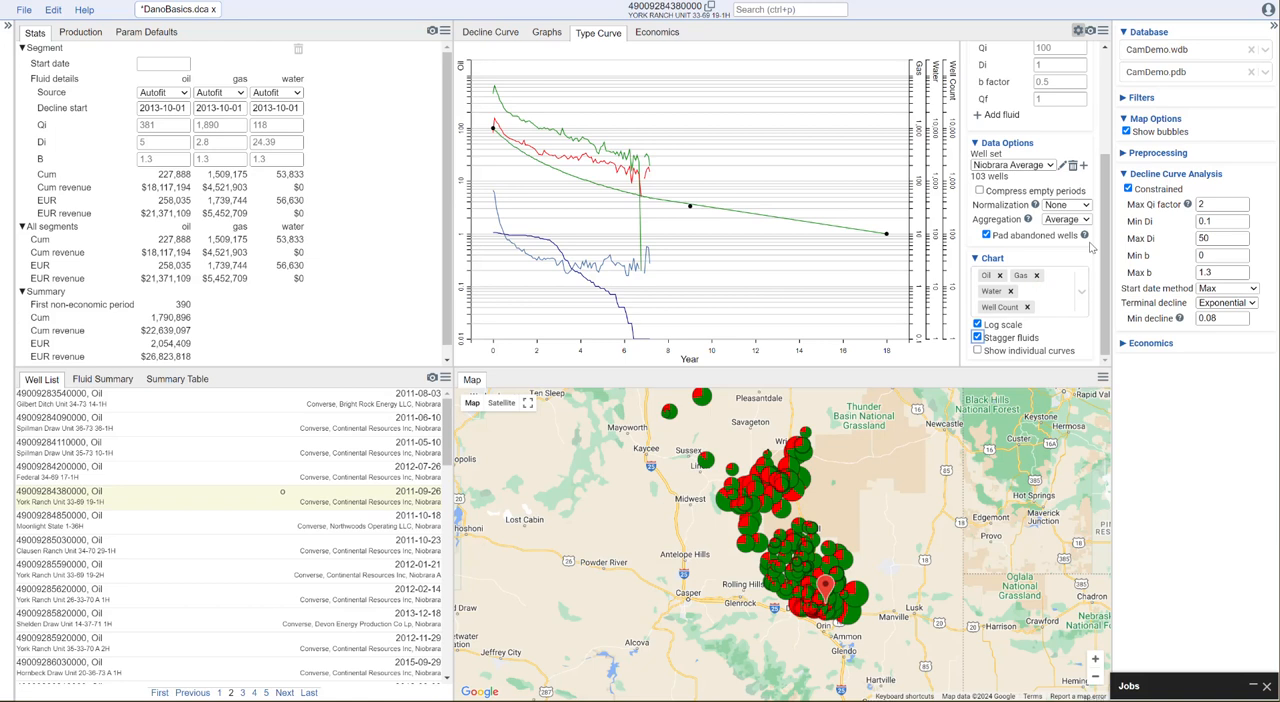
Show the individual well curves in the type curve chart
{"action": "scroll", "coordinate": [1106, 236], "scroll_direction": "up", "scroll_amount": 2}
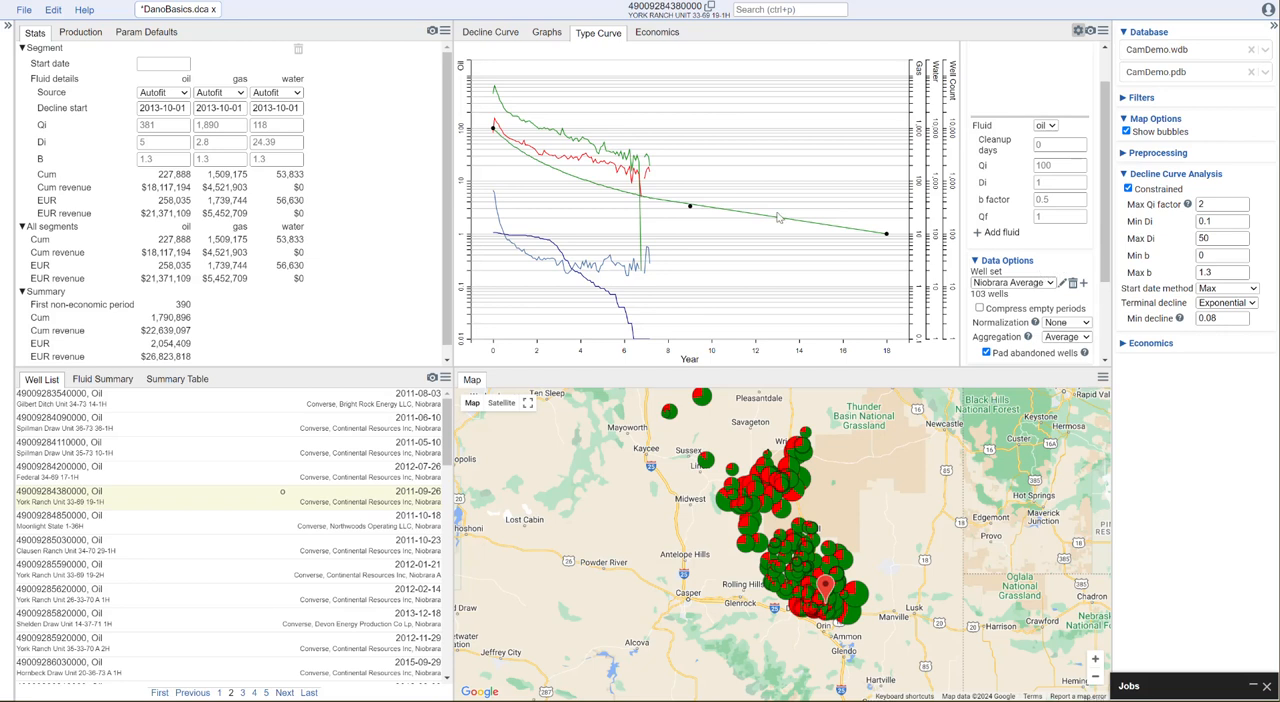
{"action": "scroll", "coordinate": [1064, 315], "scroll_direction": "down", "scroll_amount": 1}
{"action": "scroll", "coordinate": [1063, 316], "scroll_direction": "down", "scroll_amount": 1}
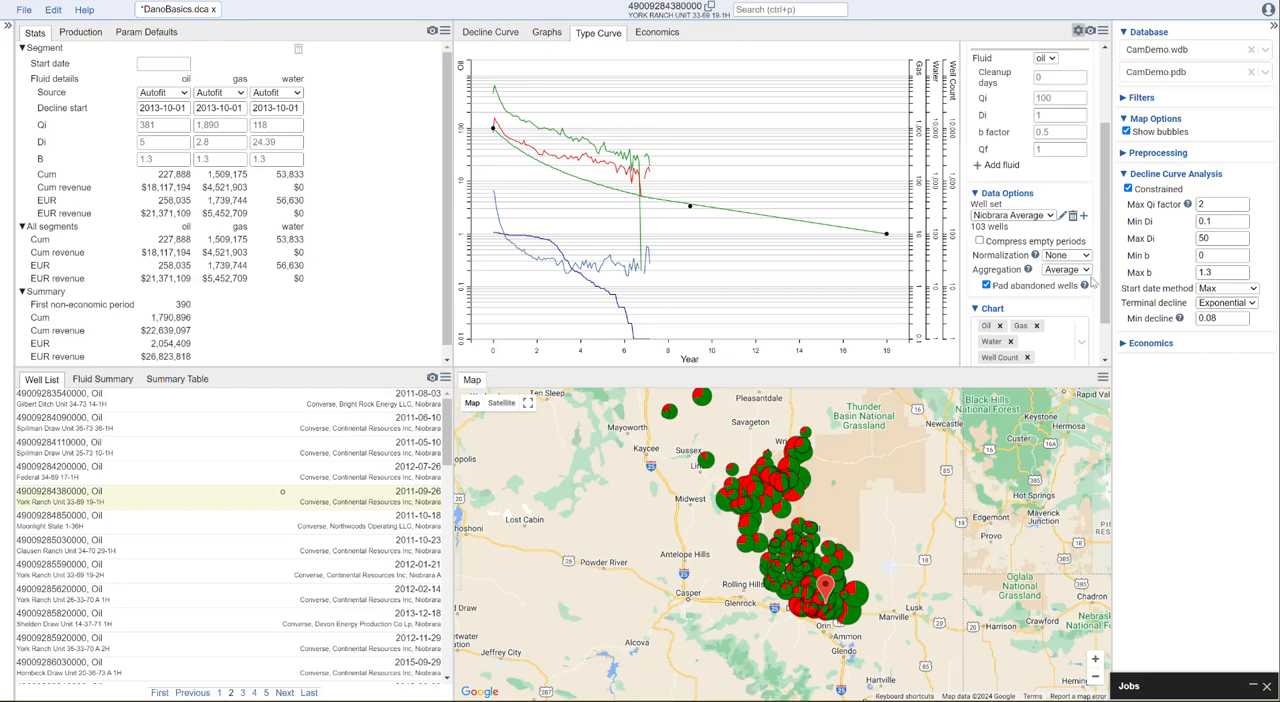
{"action": "scroll", "coordinate": [1093, 284], "scroll_direction": "down", "scroll_amount": 2}
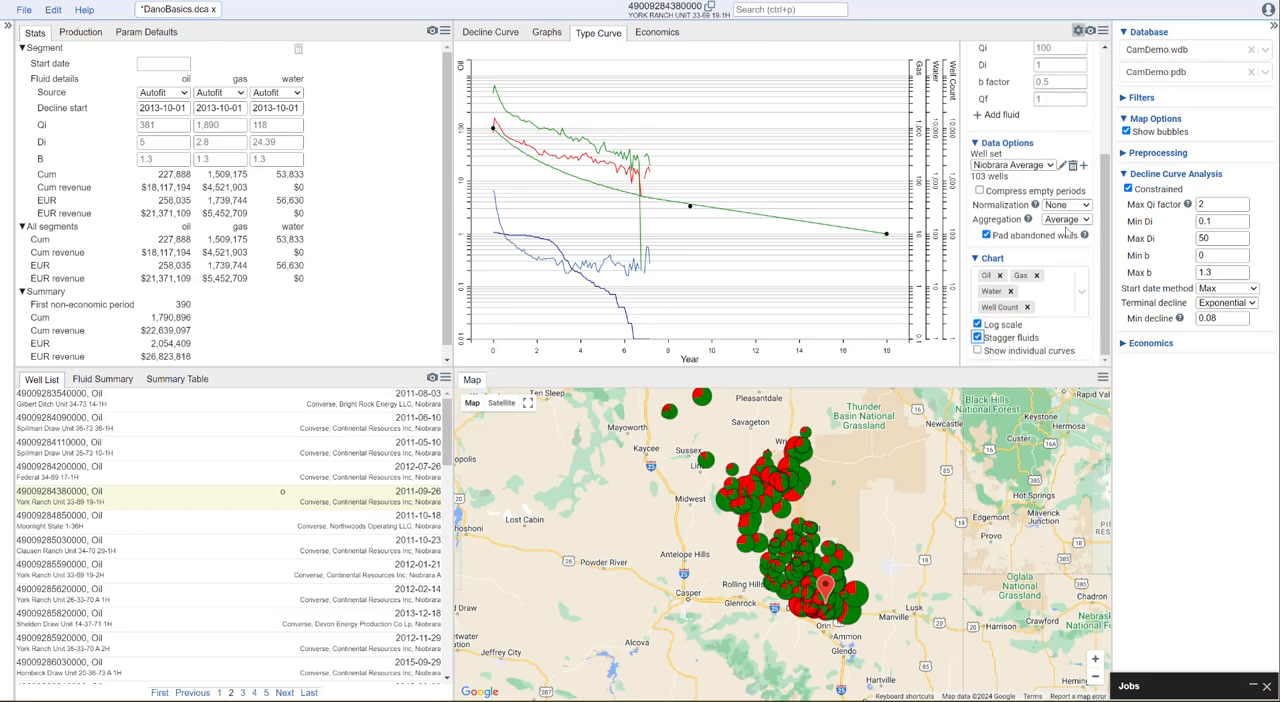
{"action": "left_click", "coordinate": [1018, 352]}
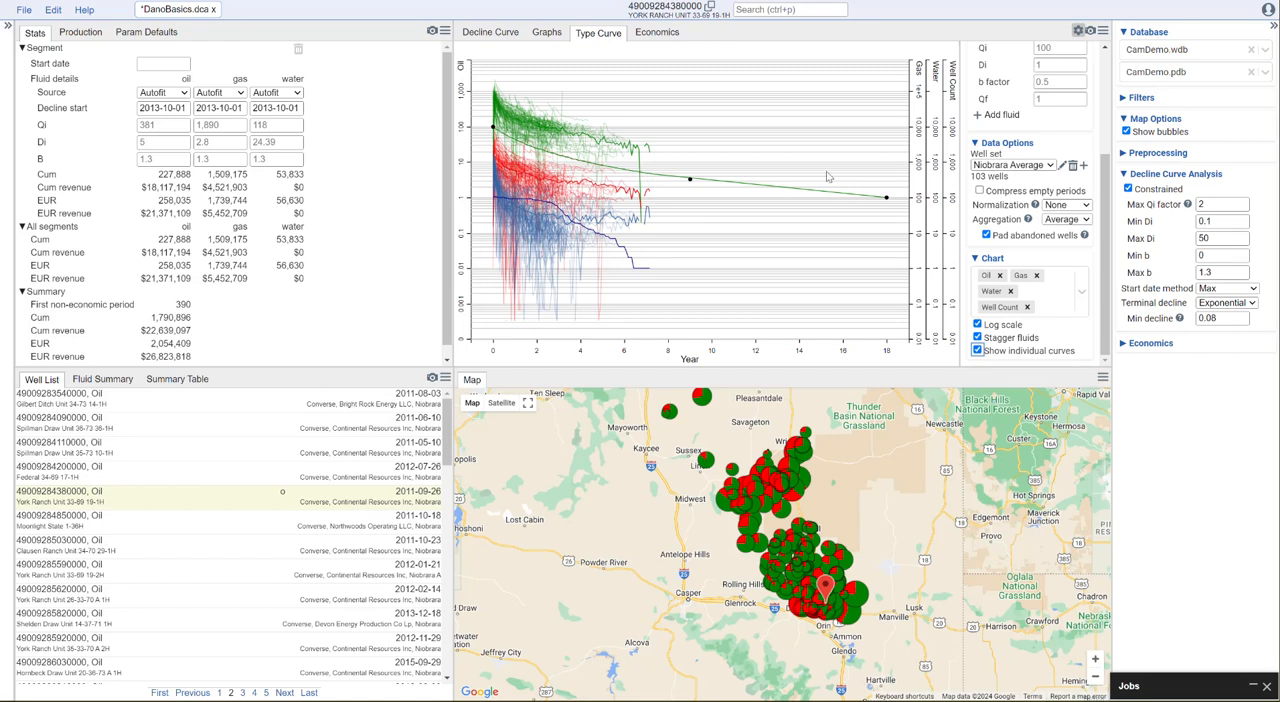
Enlarge the type curve pane by widening it over the statistics pane and extending it down over the map
{"action": "left_click_drag", "start_coordinate": [448, 302], "coordinate": [322, 302]}
{"action": "left_click_drag", "start_coordinate": [772, 372], "coordinate": [764, 502]}
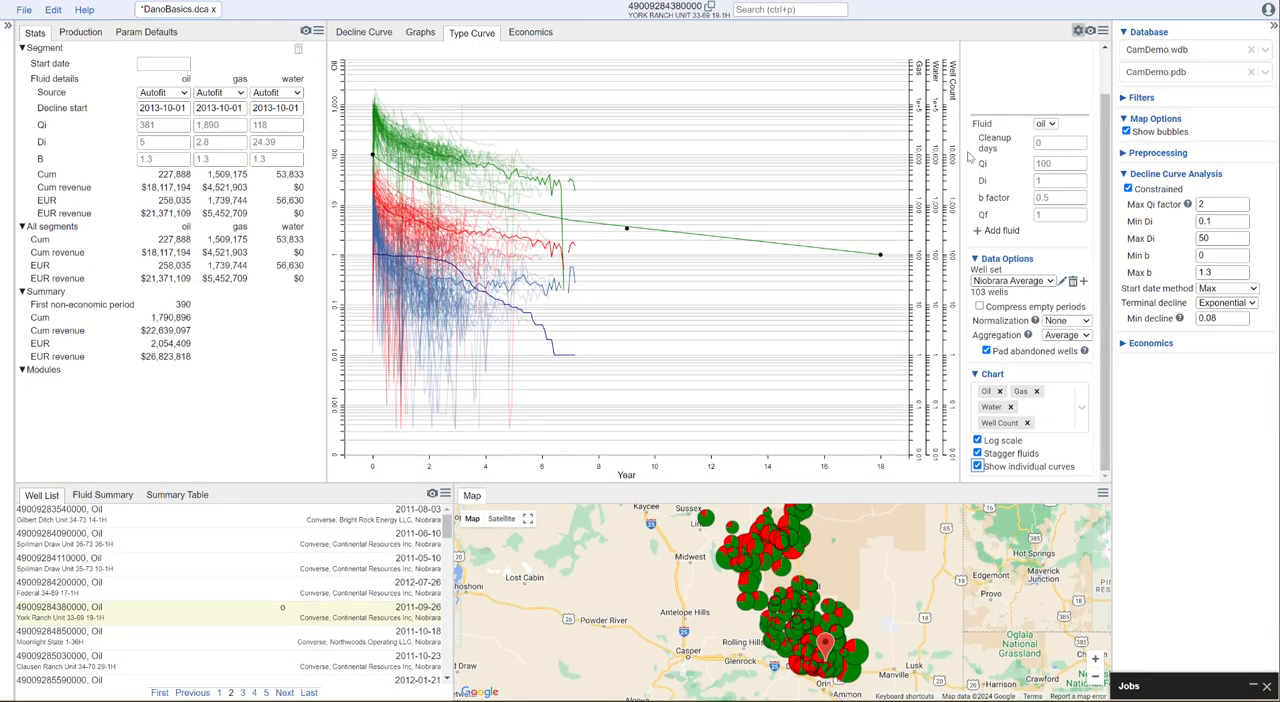
{"action": "scroll", "coordinate": [1105, 160], "scroll_direction": "up", "scroll_amount": 2}
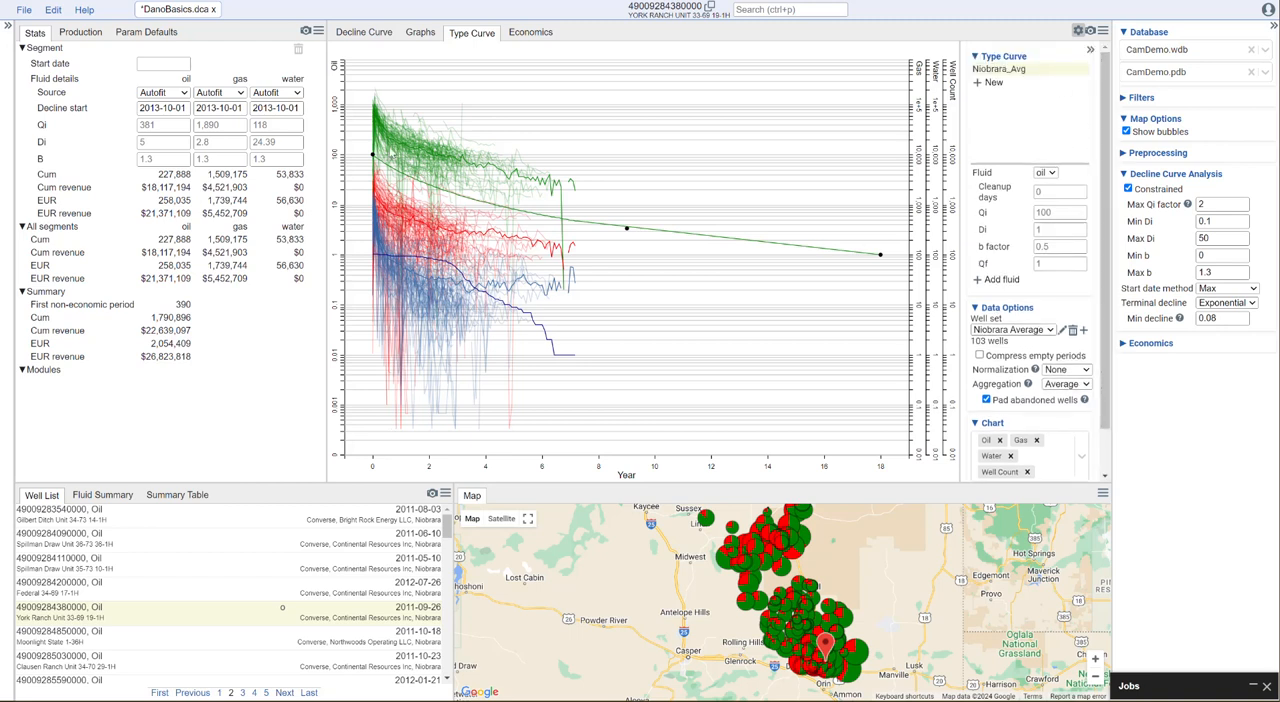
Fit the oil type curve to the average by repositioning its control points, giving Qi about 804, Di about 2.6, b factor about 0.77 and Qf about 15.3
{"action": "scroll", "coordinate": [372, 154], "scroll_direction": "up", "scroll_amount": 2}
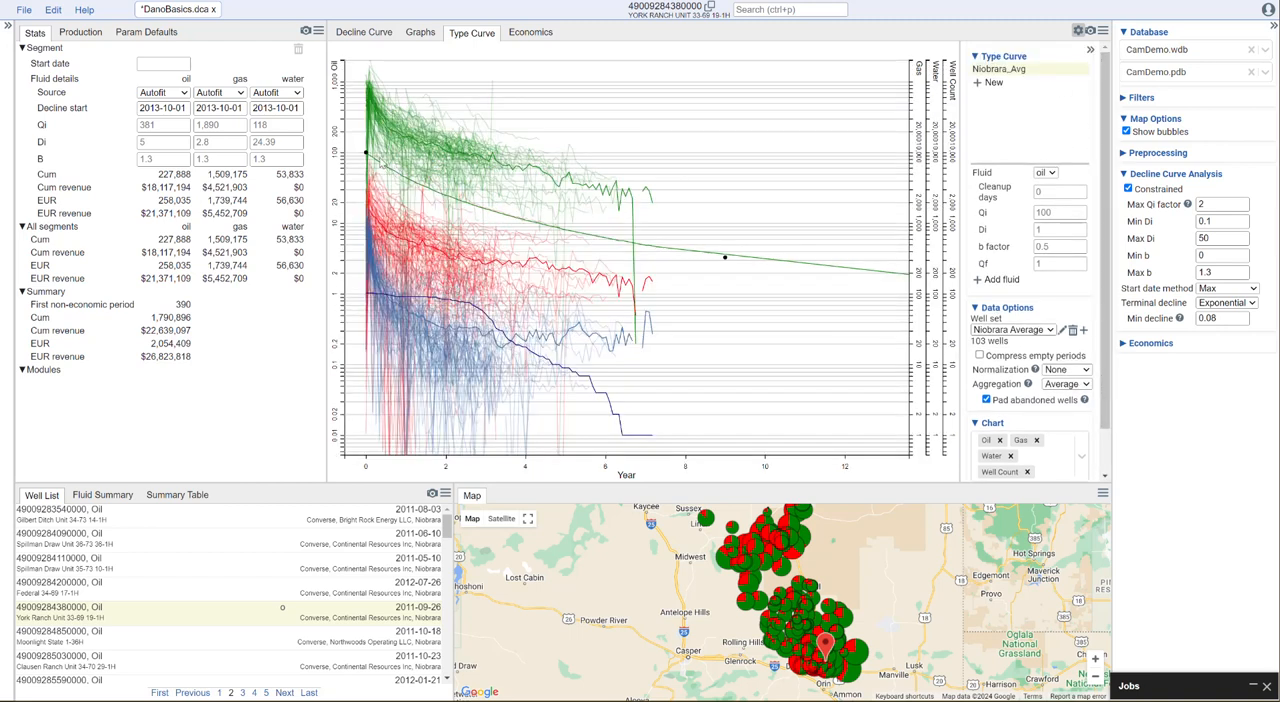
{"action": "left_click_drag", "start_coordinate": [366, 152], "coordinate": [369, 90]}
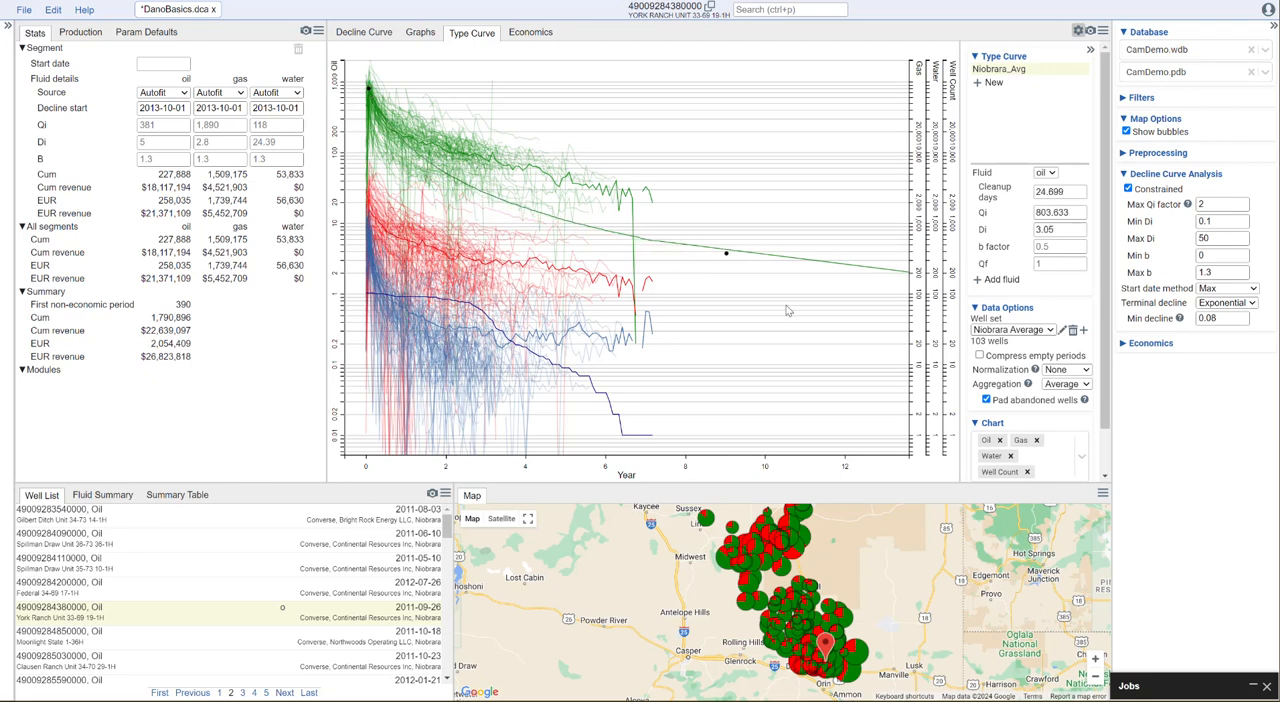
{"action": "scroll", "coordinate": [784, 356], "scroll_direction": "down", "scroll_amount": 2}
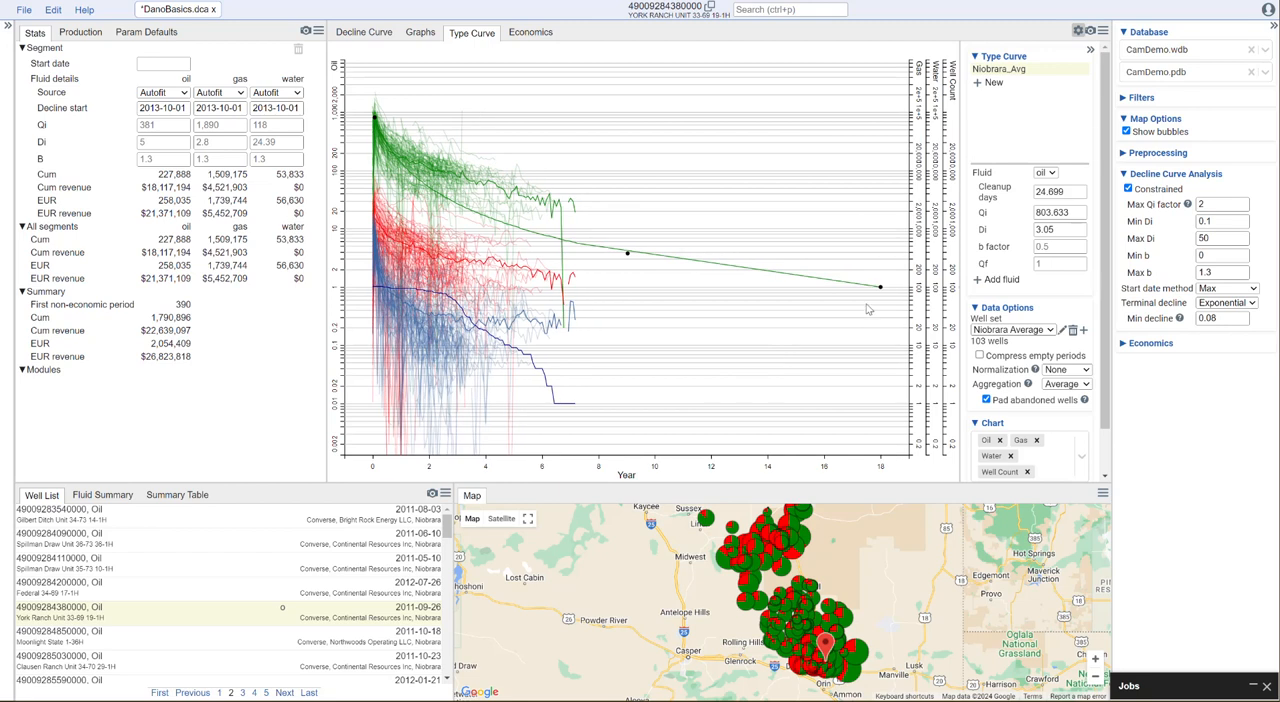
{"action": "left_click_drag", "start_coordinate": [880, 287], "coordinate": [697, 233]}
{"action": "left_click_drag", "start_coordinate": [689, 232], "coordinate": [436, 157]}
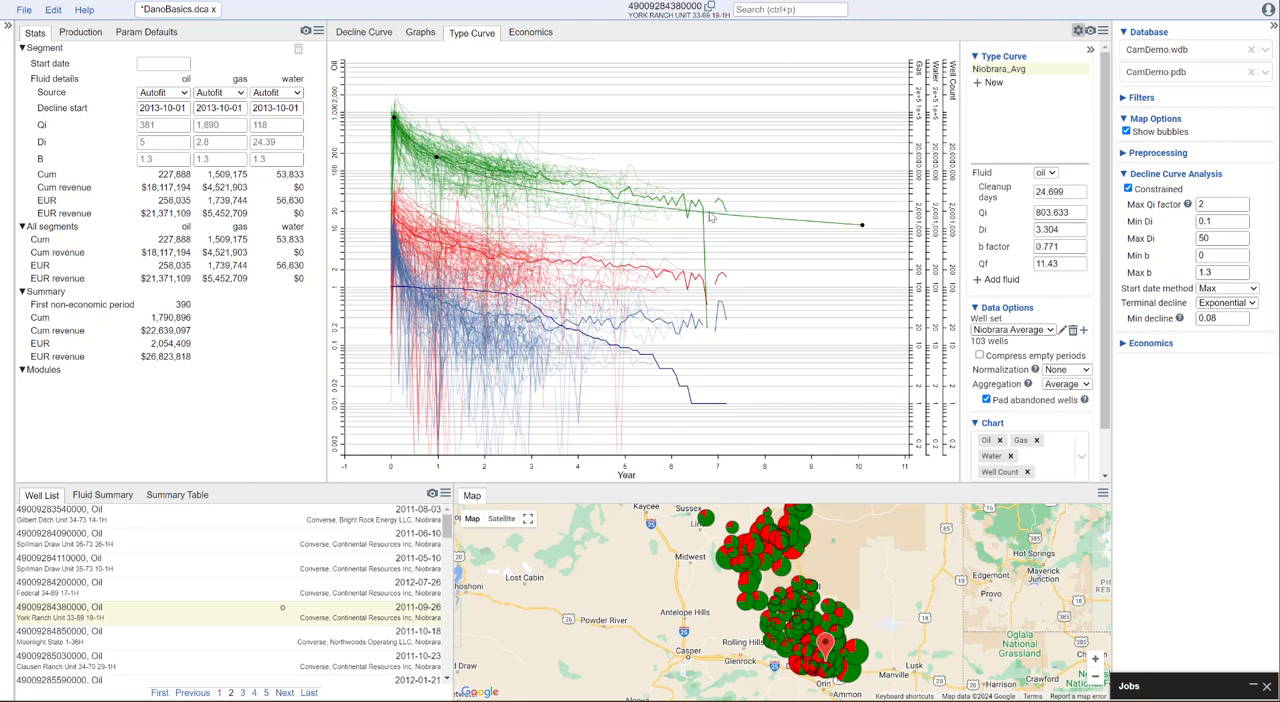
{"action": "left_click_drag", "start_coordinate": [863, 228], "coordinate": [865, 220]}
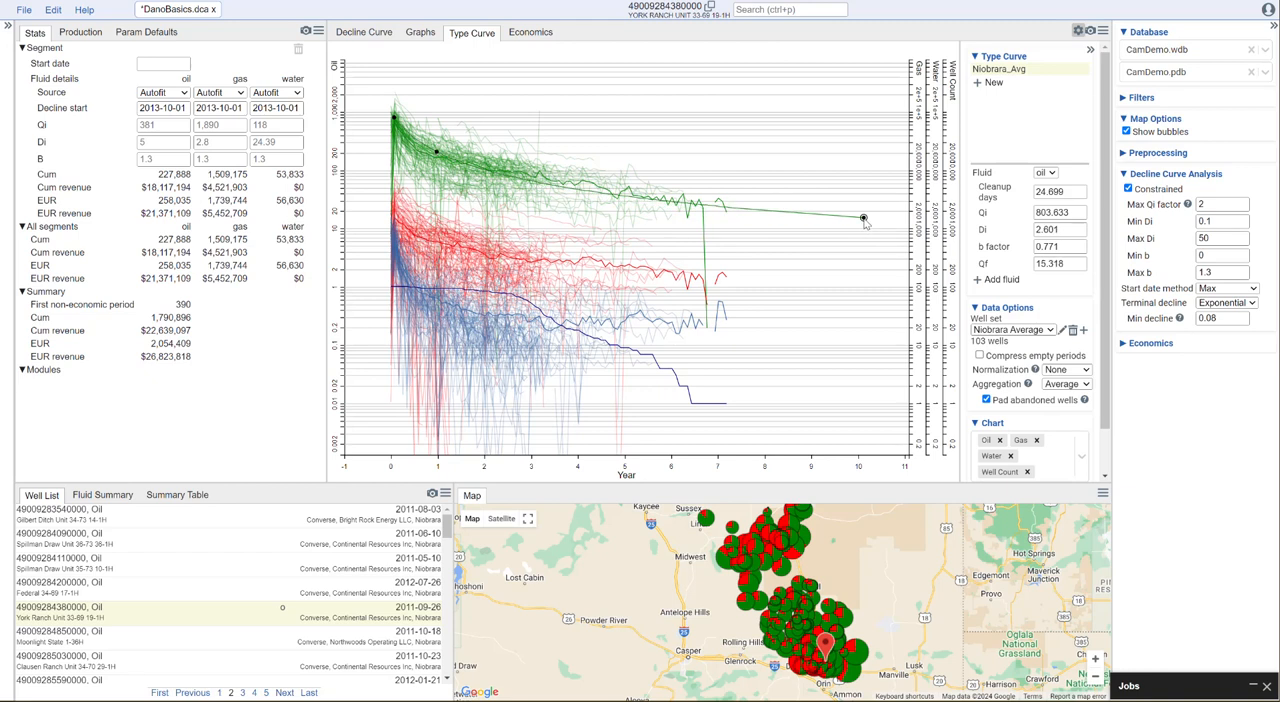
Refine the oil fit of Niobrara_Avg to about 636 Qi, 3.08 Di, 1.18 b factor and 46.9 Qf by moving its control points
{"action": "left_click_drag", "start_coordinate": [436, 152], "coordinate": [467, 165]}
{"action": "left_click_drag", "start_coordinate": [395, 118], "coordinate": [396, 123]}
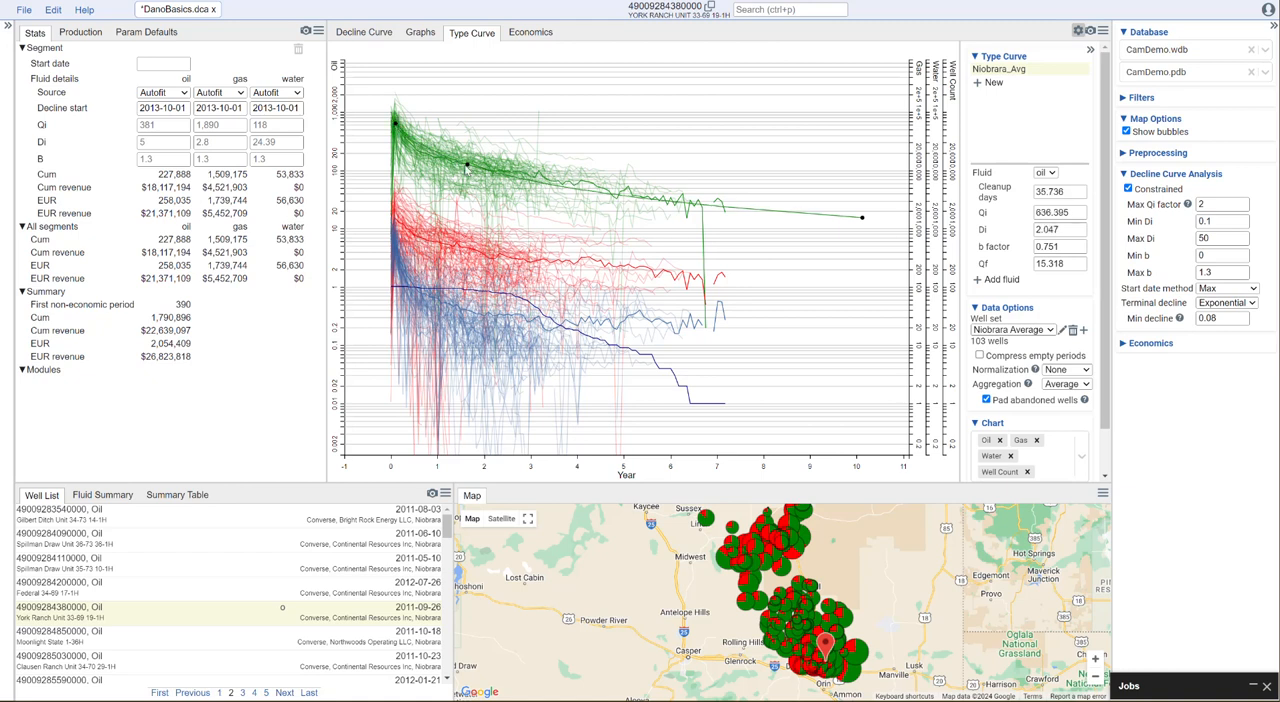
{"action": "left_click_drag", "start_coordinate": [467, 165], "coordinate": [435, 157]}
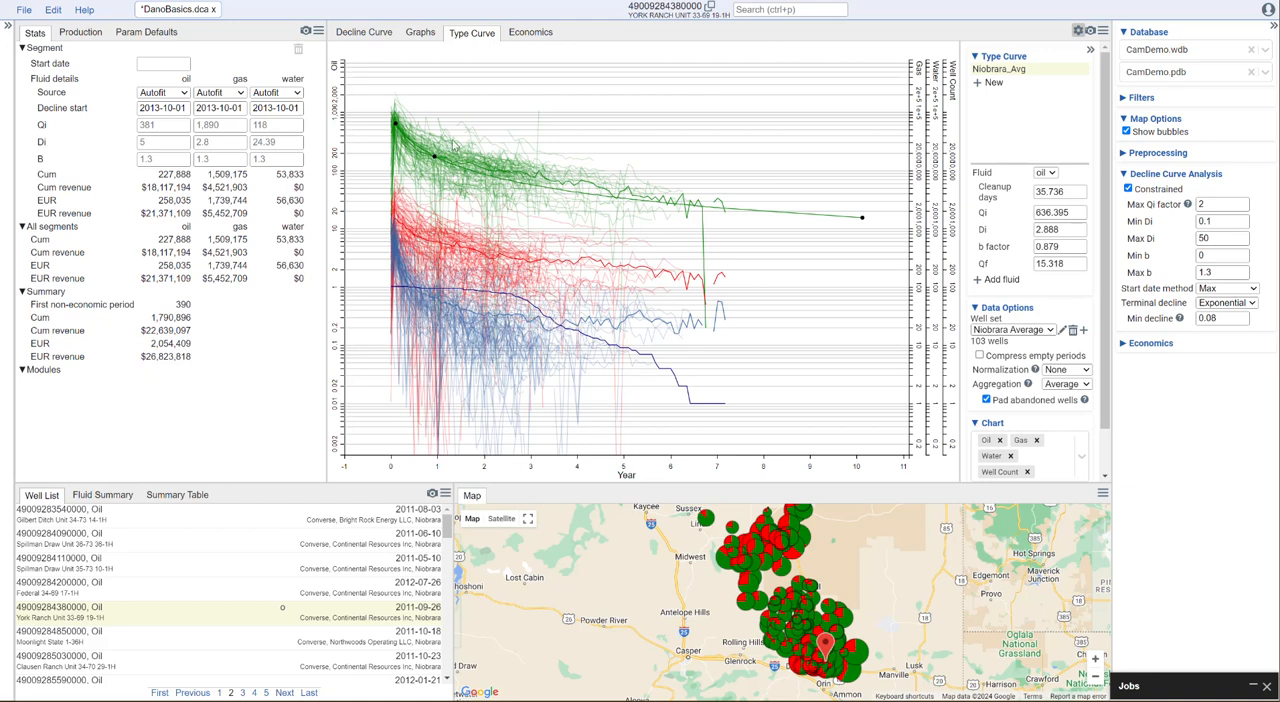
{"action": "left_click_drag", "start_coordinate": [860, 221], "coordinate": [660, 189]}
{"action": "left_click_drag", "start_coordinate": [462, 148], "coordinate": [463, 156]}
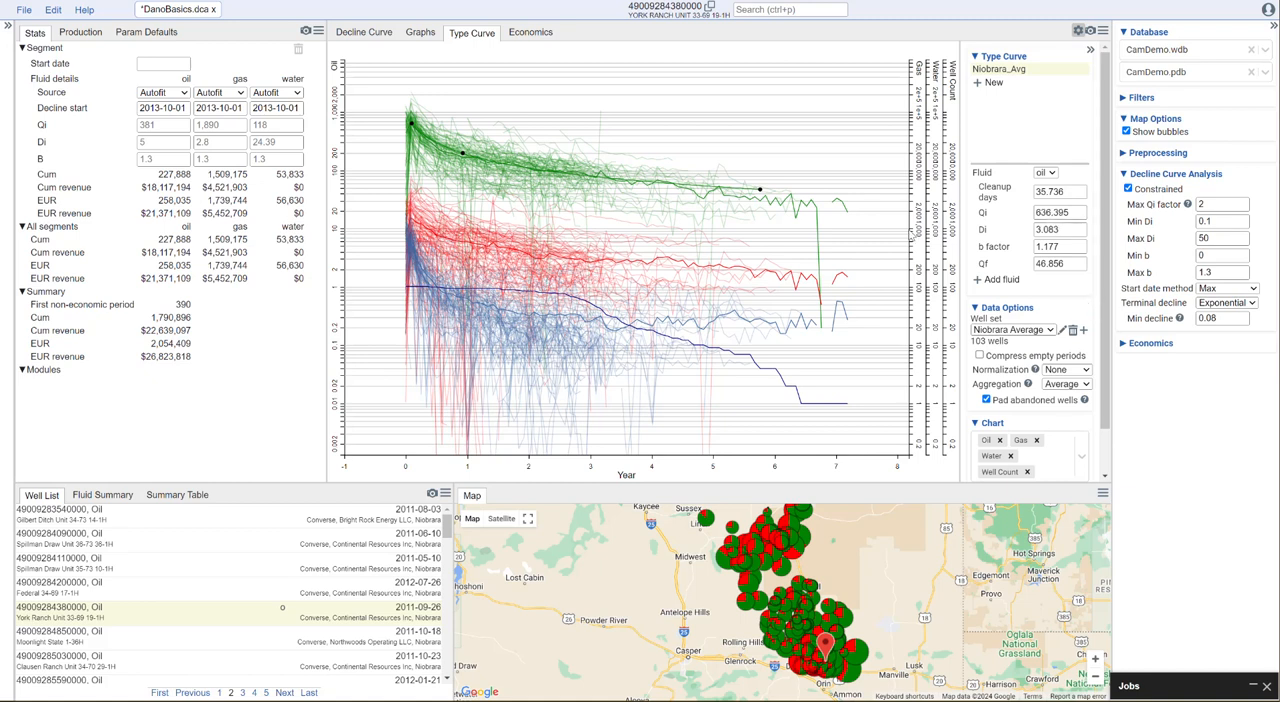
Add gas to Niobrara_Avg and fit its curve to the average, with Qi about 1,377, Di about 1.97, b factor about 1.47 and Qf about 197
{"action": "left_click", "coordinate": [998, 279]}
{"action": "left_click", "coordinate": [781, 385]}
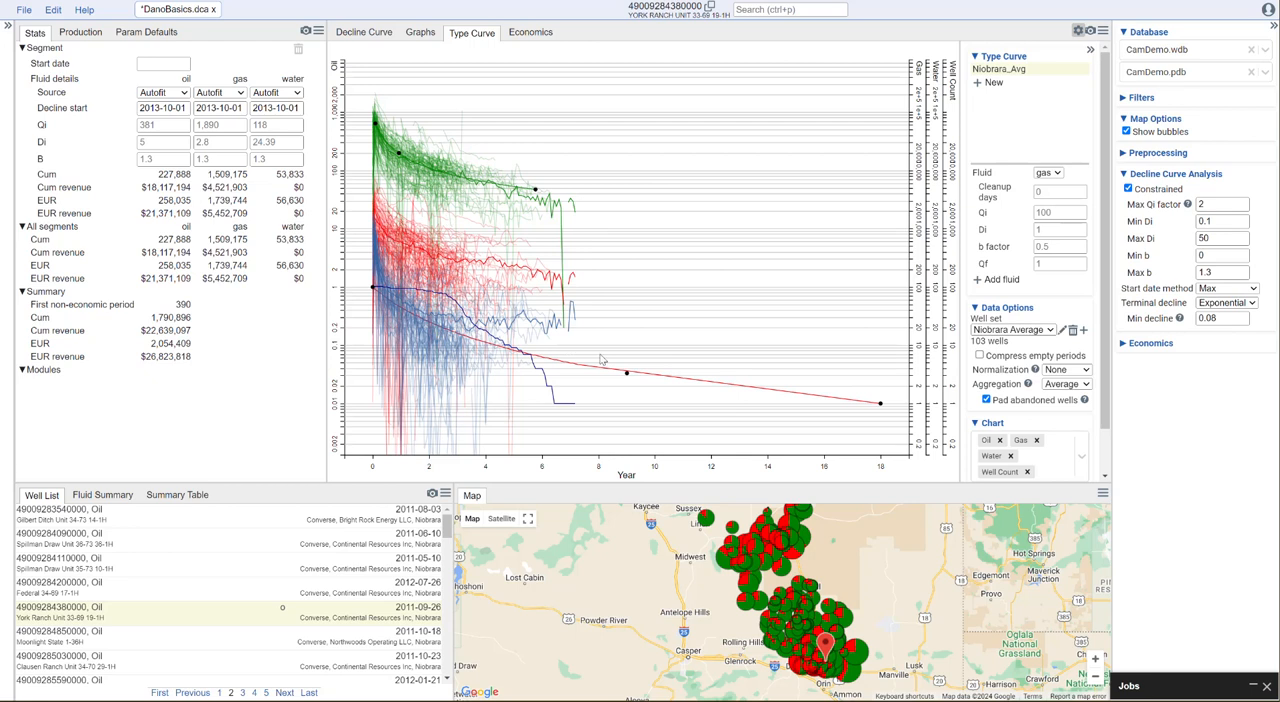
{"action": "left_click_drag", "start_coordinate": [880, 404], "coordinate": [585, 289]}
{"action": "left_click_drag", "start_coordinate": [409, 288], "coordinate": [431, 228]}
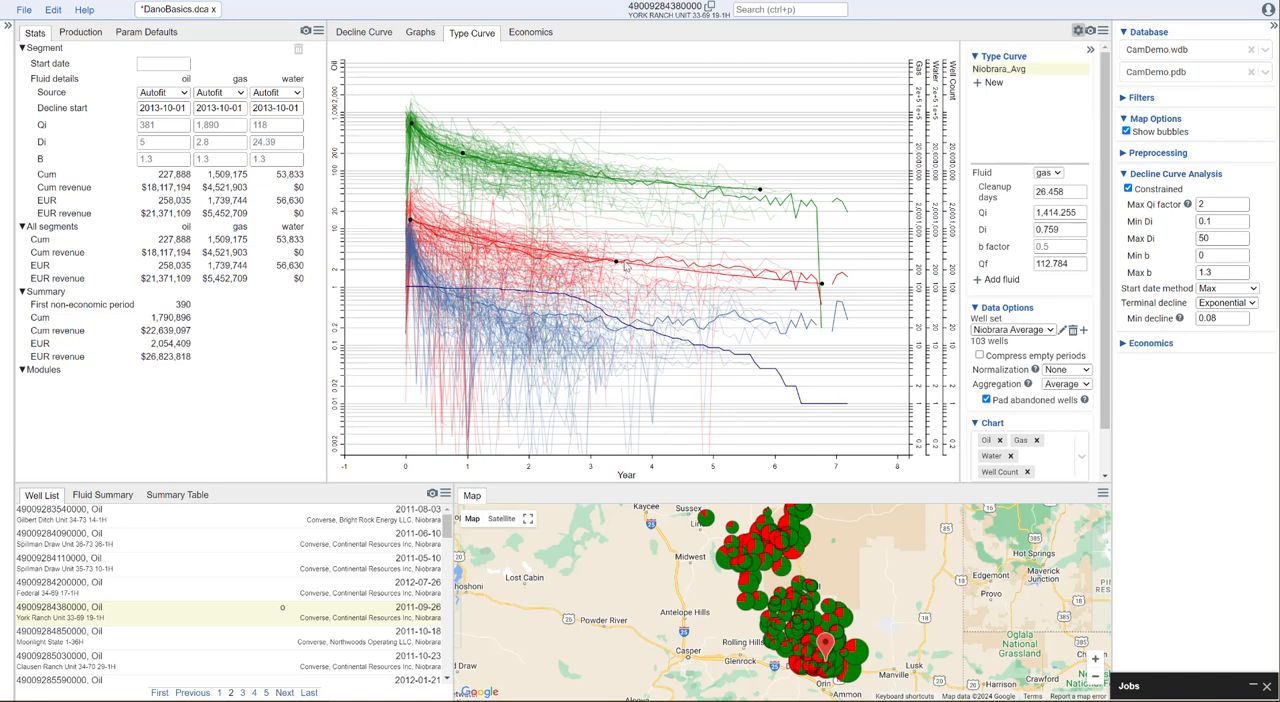
{"action": "left_click_drag", "start_coordinate": [617, 263], "coordinate": [443, 235]}
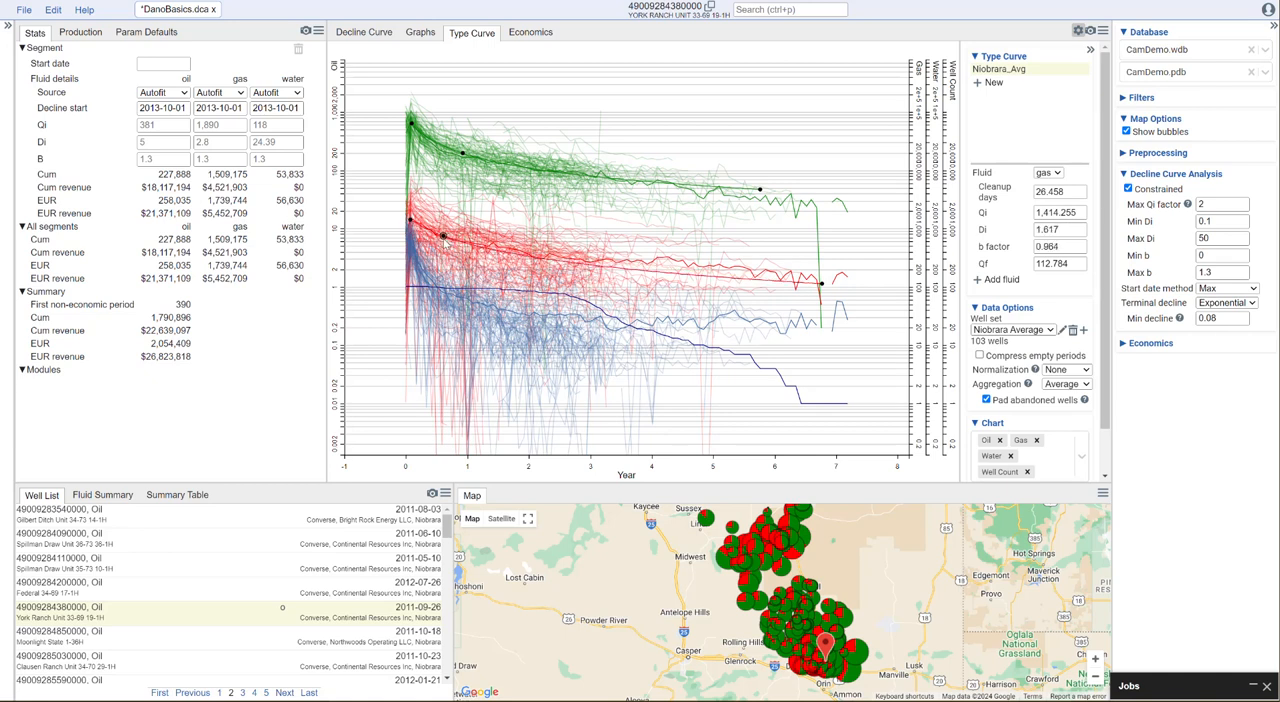
{"action": "left_click_drag", "start_coordinate": [822, 285], "coordinate": [762, 271]}
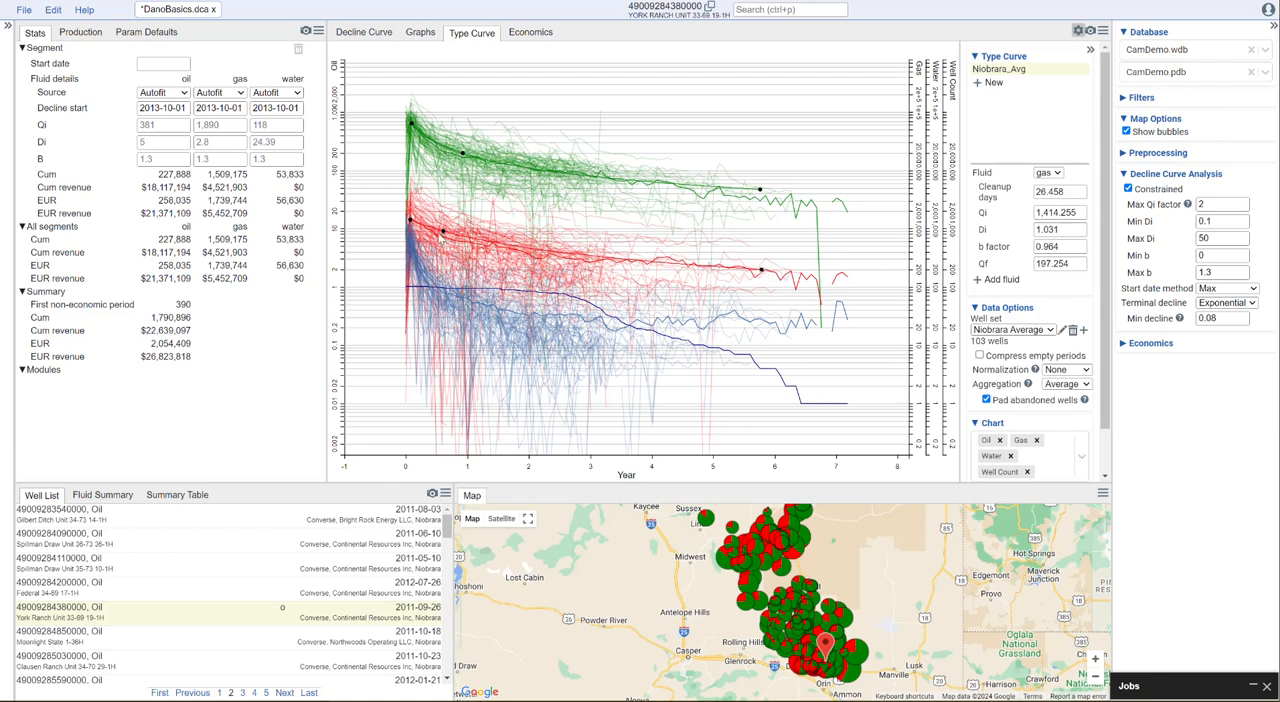
{"action": "left_click_drag", "start_coordinate": [441, 238], "coordinate": [412, 225]}
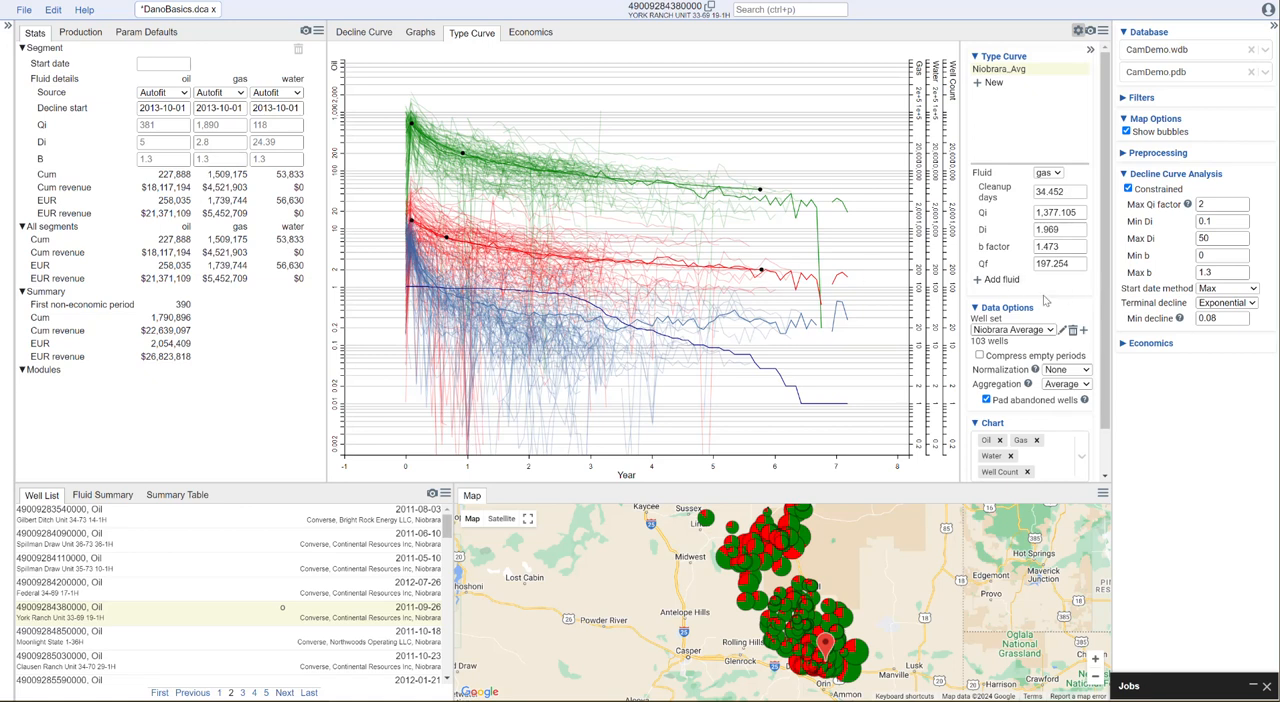
Add water to Niobrara_Avg and fit its curve to the average, with Qi about 747, Di about 12.3, b factor about 1.0 and Qf about 10.8
{"action": "left_click", "coordinate": [1003, 280]}
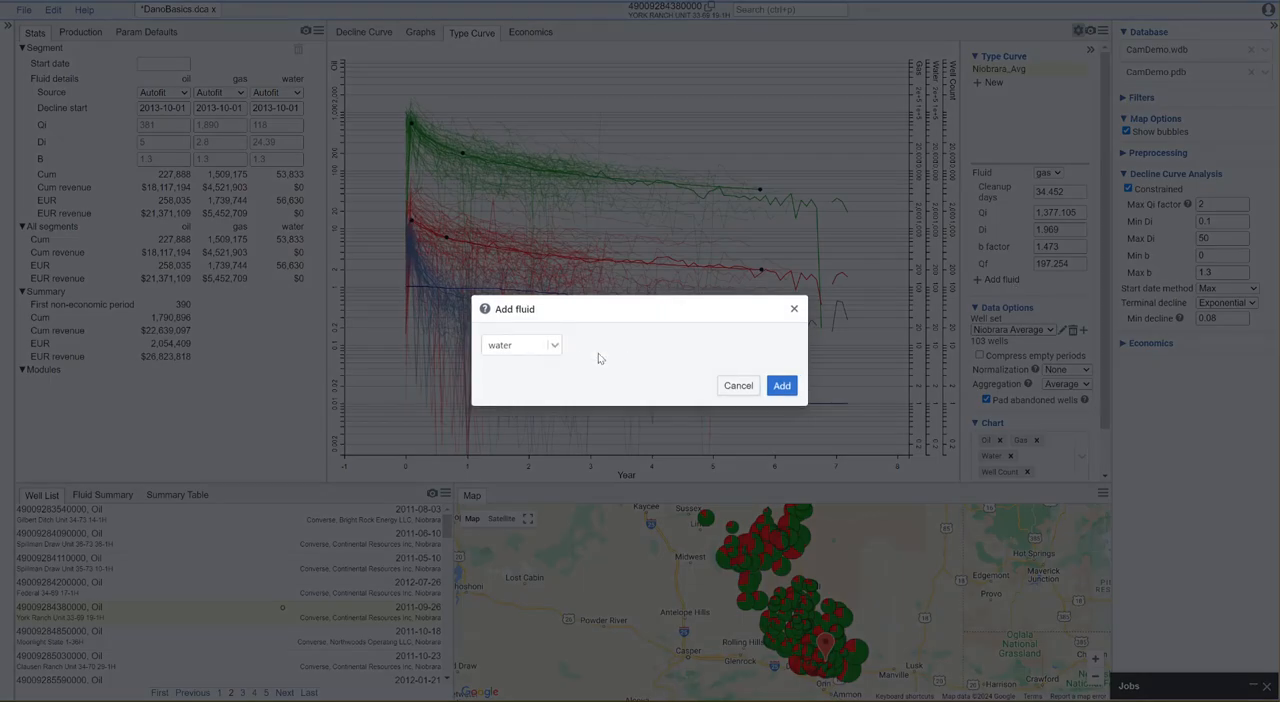
{"action": "left_click", "coordinate": [784, 386]}
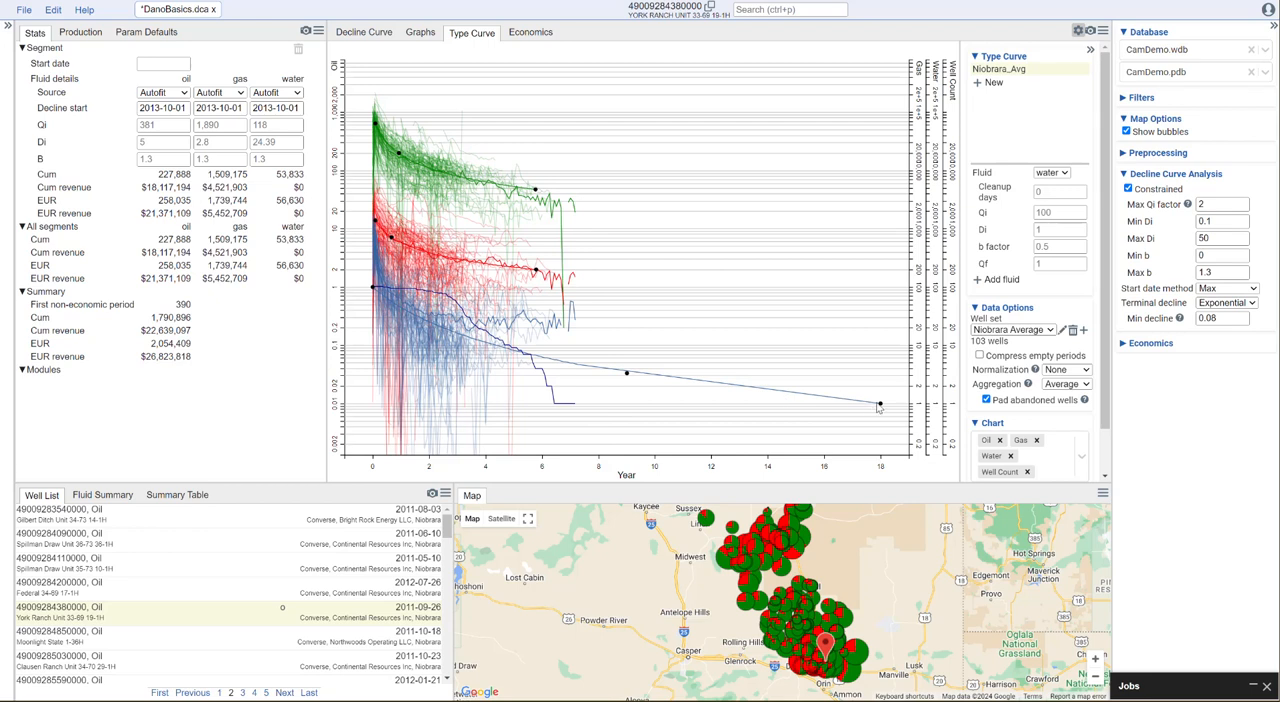
{"action": "left_click_drag", "start_coordinate": [880, 404], "coordinate": [553, 357]}
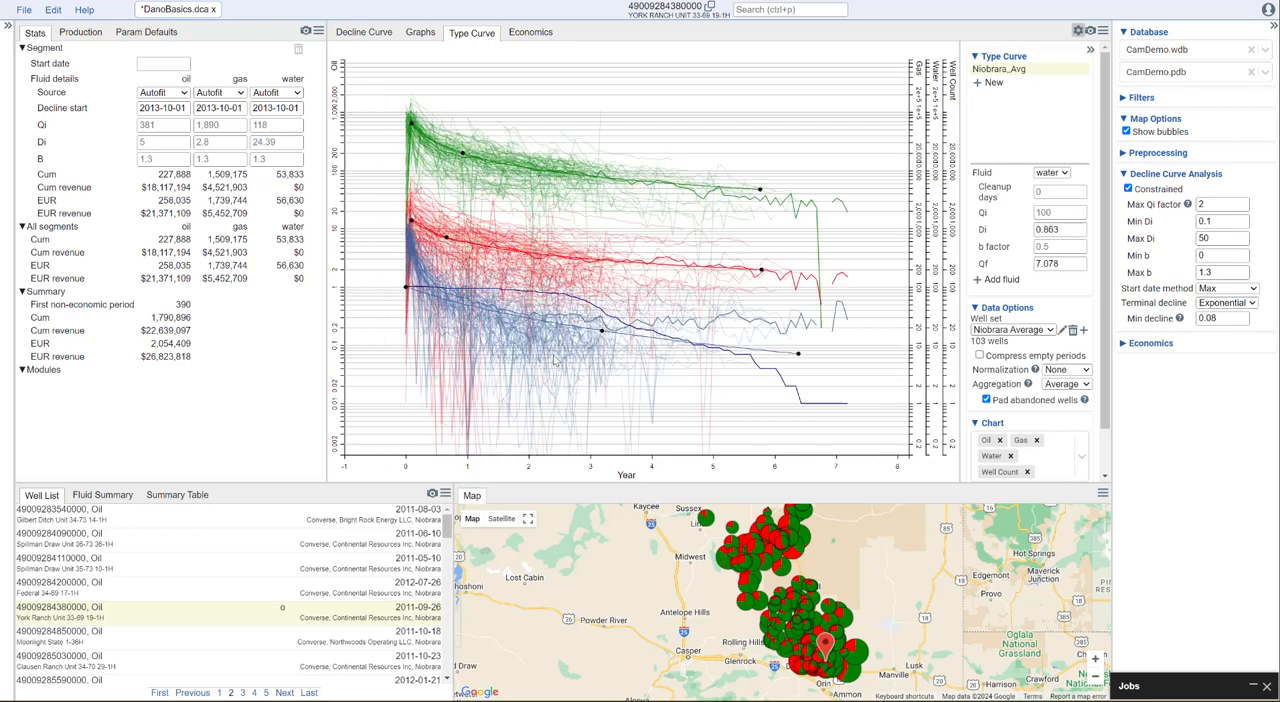
{"action": "left_click_drag", "start_coordinate": [406, 287], "coordinate": [409, 236]}
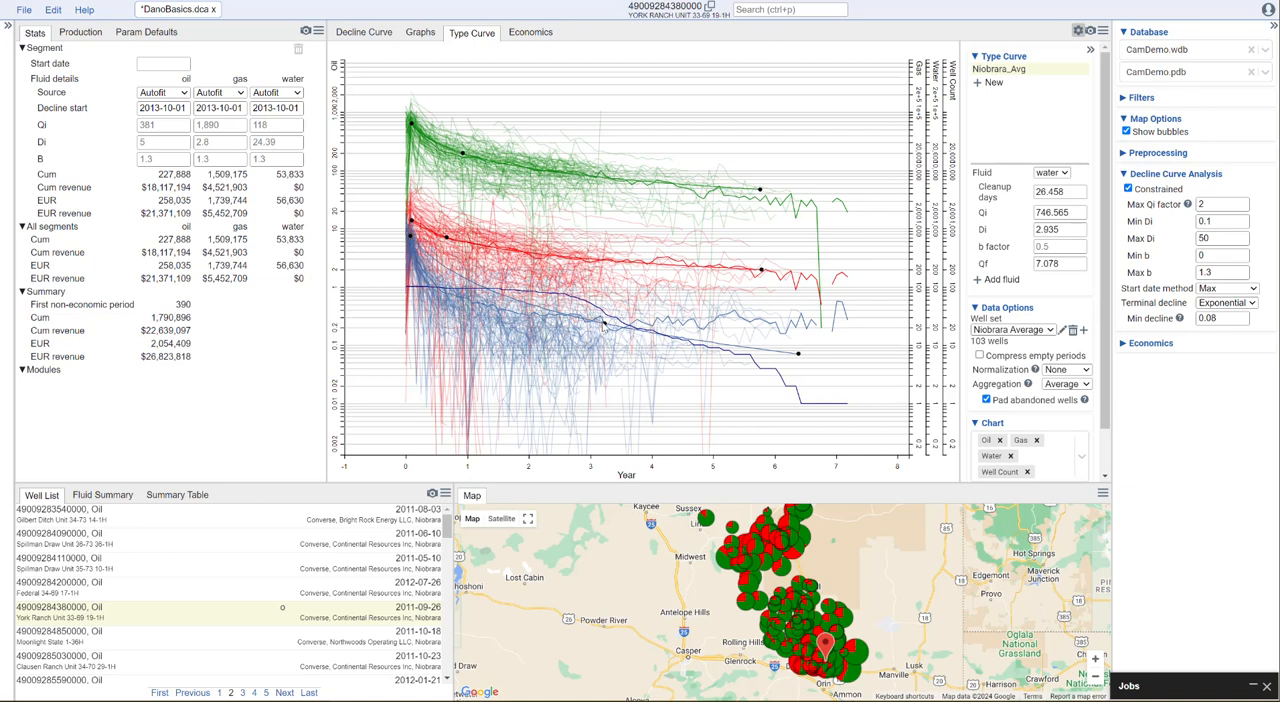
{"action": "left_click_drag", "start_coordinate": [604, 323], "coordinate": [452, 294]}
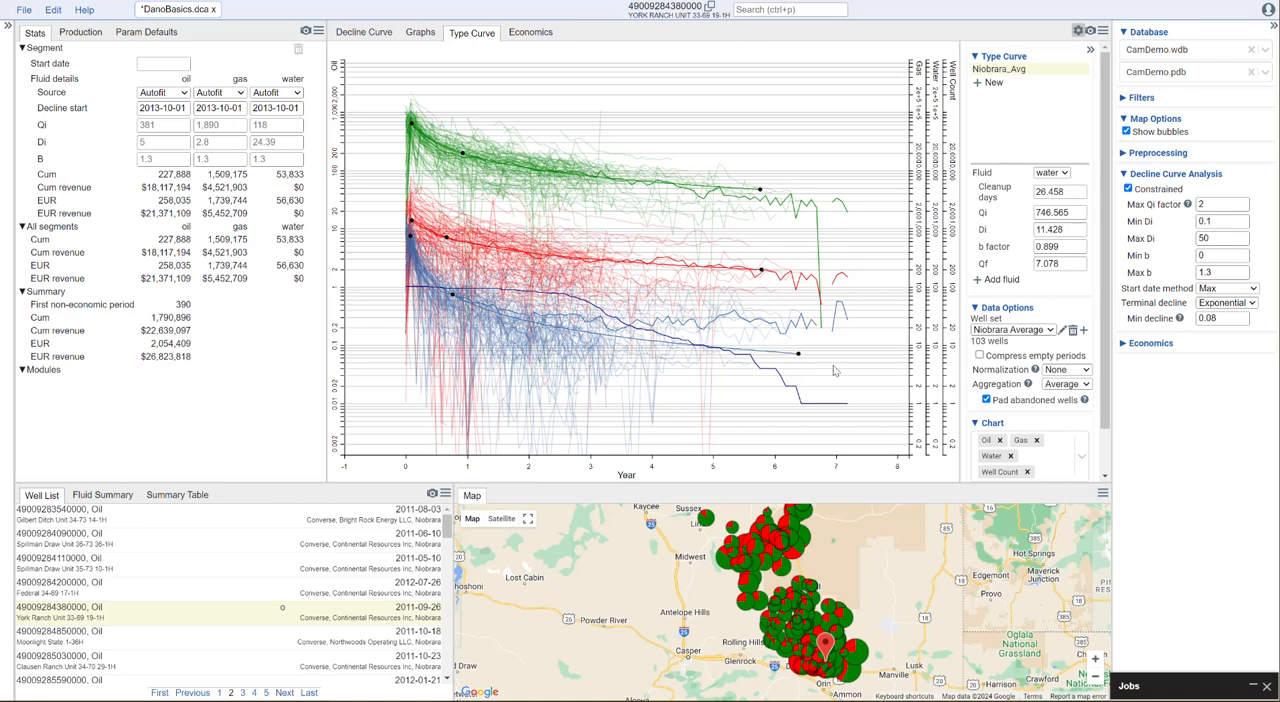
{"action": "left_click_drag", "start_coordinate": [800, 358], "coordinate": [755, 347]}
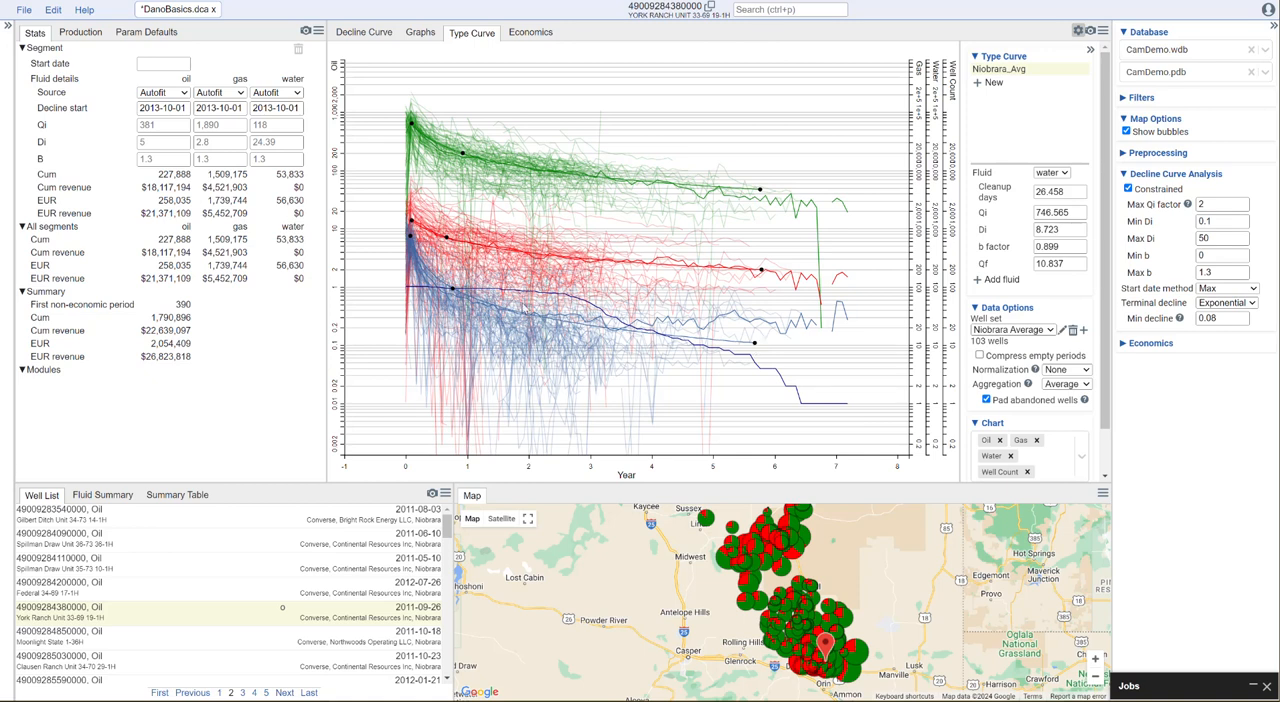
{"action": "left_click_drag", "start_coordinate": [454, 291], "coordinate": [446, 289]}
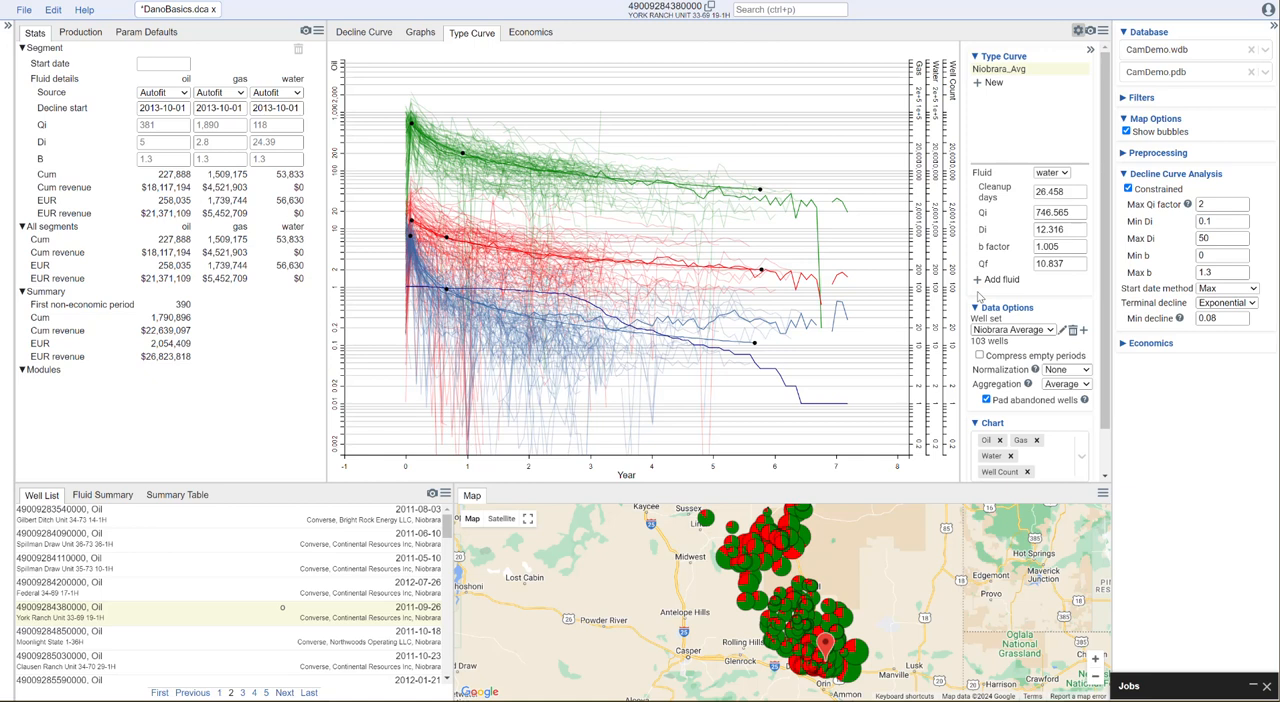
Create a type curve named Niobrara_p50 and assign the Niobrara Average well set to it
{"action": "left_click", "coordinate": [980, 84]}
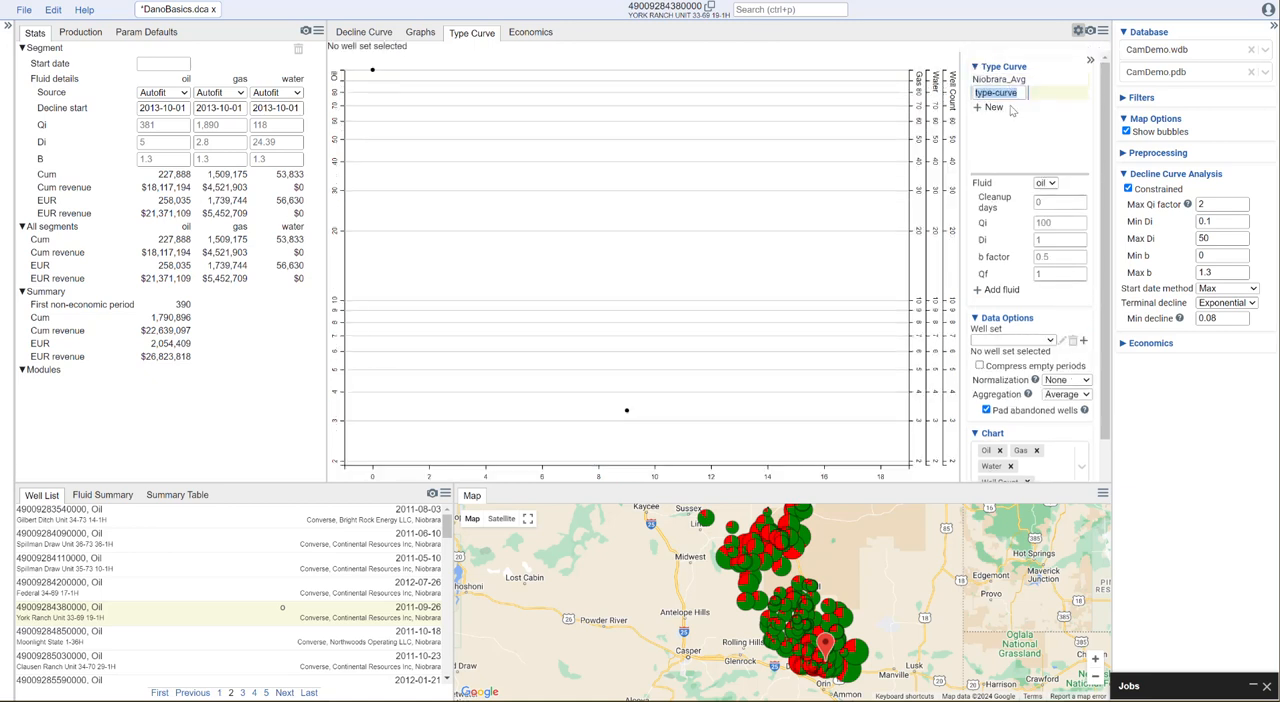
{"action": "type", "text": "N"}
{"action": "type", "text": "iobrara_p50"}
{"action": "key", "text": "Return"}
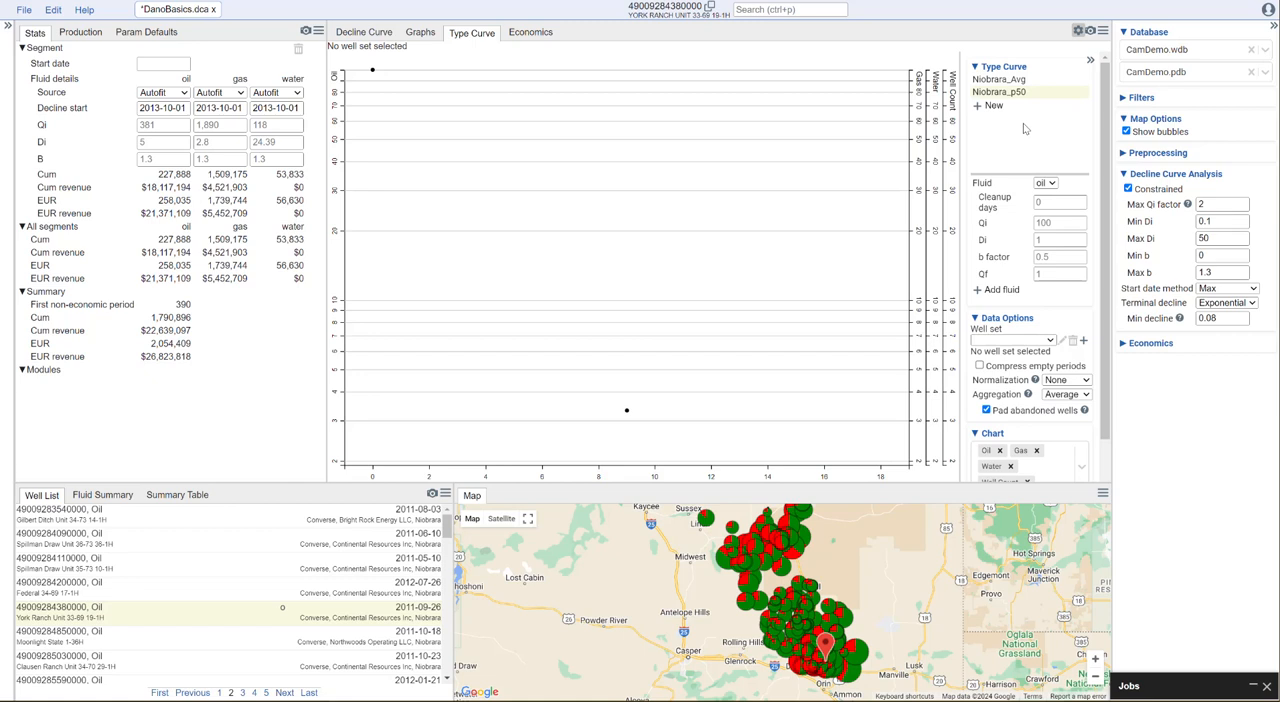
{"action": "left_click", "coordinate": [1050, 342]}
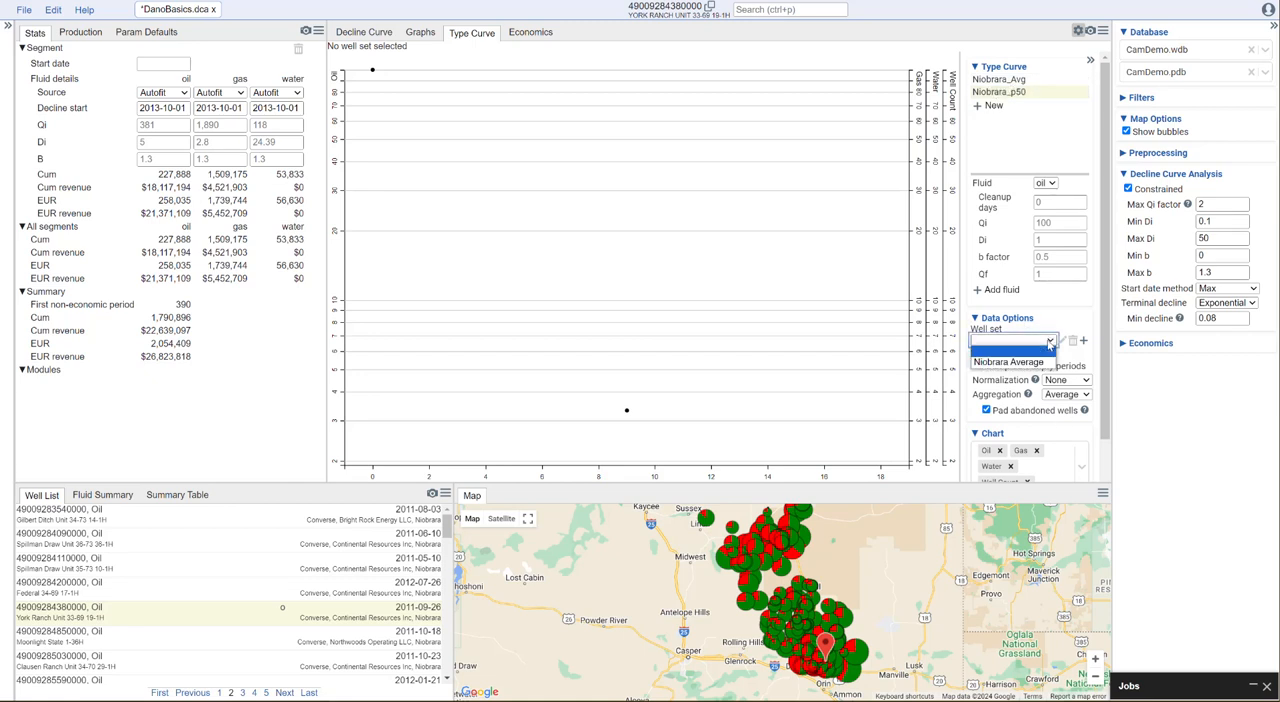
{"action": "left_click", "coordinate": [1040, 362]}
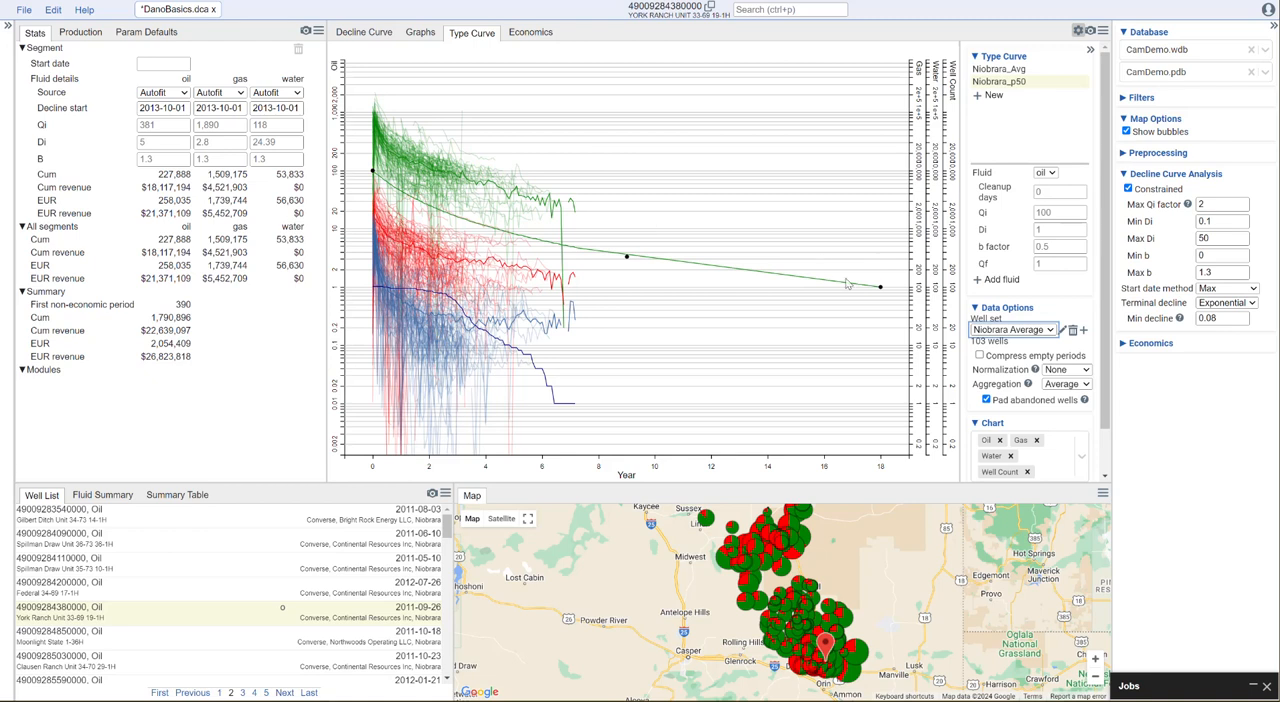
Fit the Niobrara_p50 oil curve through its control points, with Qi about 689, Di about 4.3, b factor about 1.3 and Qf about 55
{"action": "left_click_drag", "start_coordinate": [880, 290], "coordinate": [598, 213]}
{"action": "left_click_drag", "start_coordinate": [400, 170], "coordinate": [404, 120]}
{"action": "left_click_drag", "start_coordinate": [628, 186], "coordinate": [436, 152]}
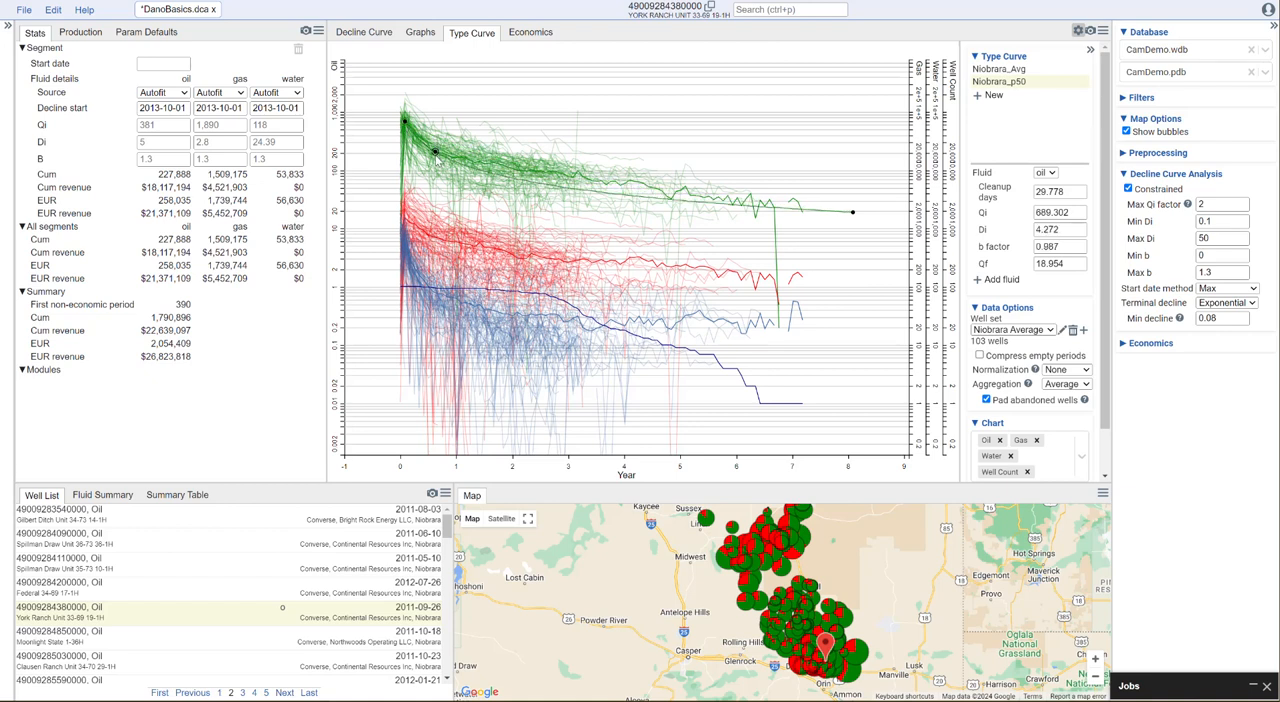
{"action": "left_click_drag", "start_coordinate": [851, 213], "coordinate": [665, 186]}
{"action": "left_click_drag", "start_coordinate": [443, 145], "coordinate": [445, 149]}
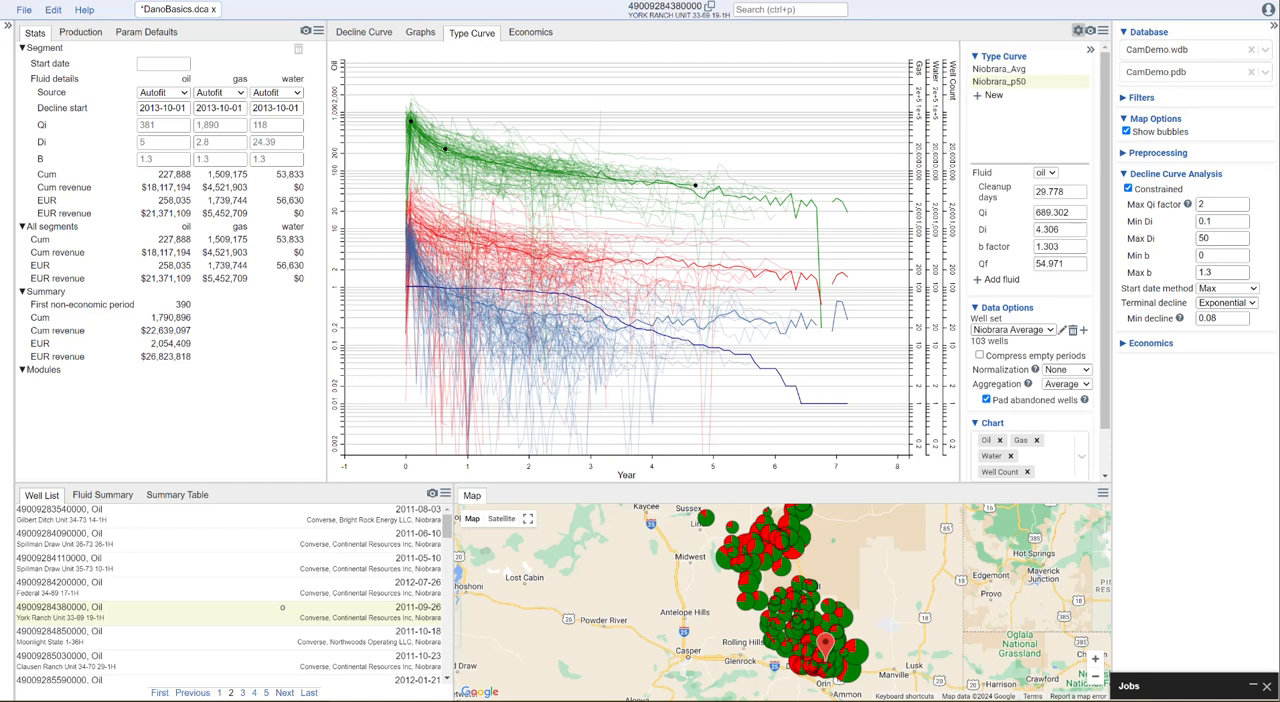
Add gas to Niobrara_p50 and fit its curve, with Qi about 1,306, Di about 1.68, b factor about 1.34 and Qf about 214
{"action": "left_click", "coordinate": [1000, 280]}
{"action": "left_click", "coordinate": [783, 386]}
{"action": "left_click_drag", "start_coordinate": [882, 408], "coordinate": [594, 306]}
{"action": "left_click_drag", "start_coordinate": [408, 289], "coordinate": [410, 221]}
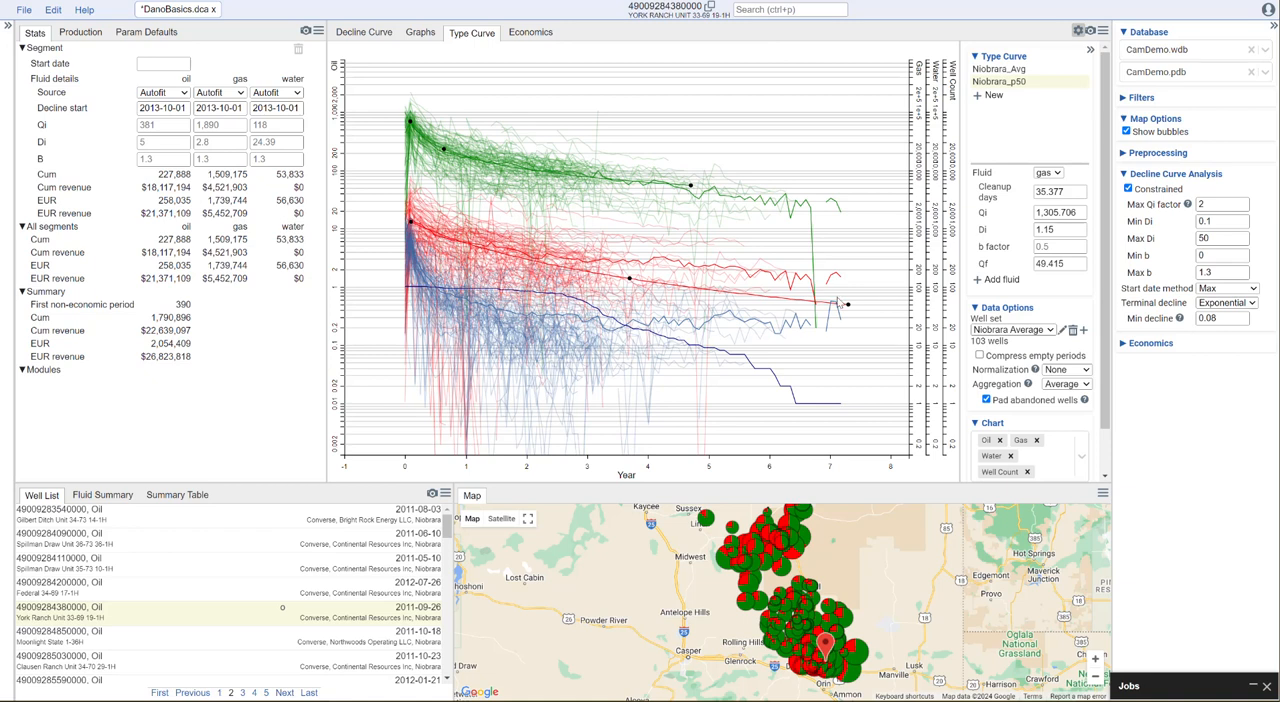
{"action": "left_click_drag", "start_coordinate": [848, 304], "coordinate": [688, 268]}
{"action": "left_click_drag", "start_coordinate": [552, 251], "coordinate": [458, 240]}
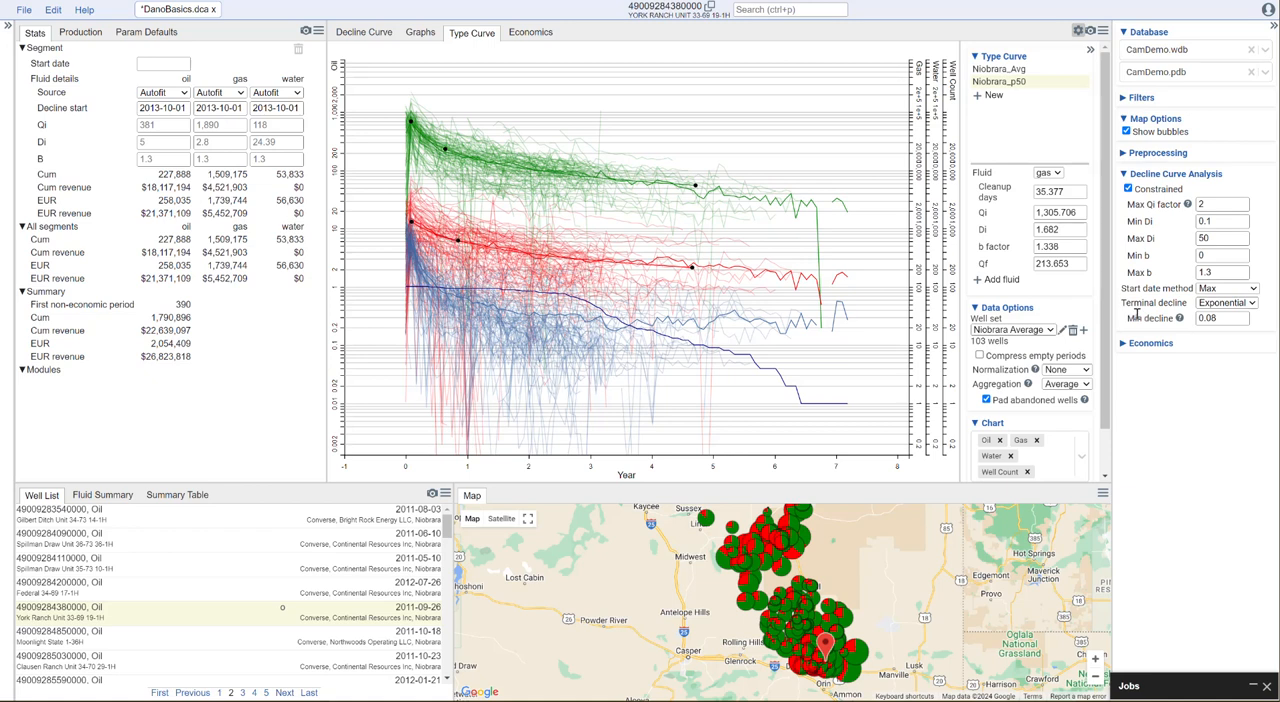
Add water to Niobrara_p50 and fit its curve, with Qi about 689, Di about 46.9, b factor about 1.81 and Qf about 25.4
{"action": "left_click", "coordinate": [998, 280]}
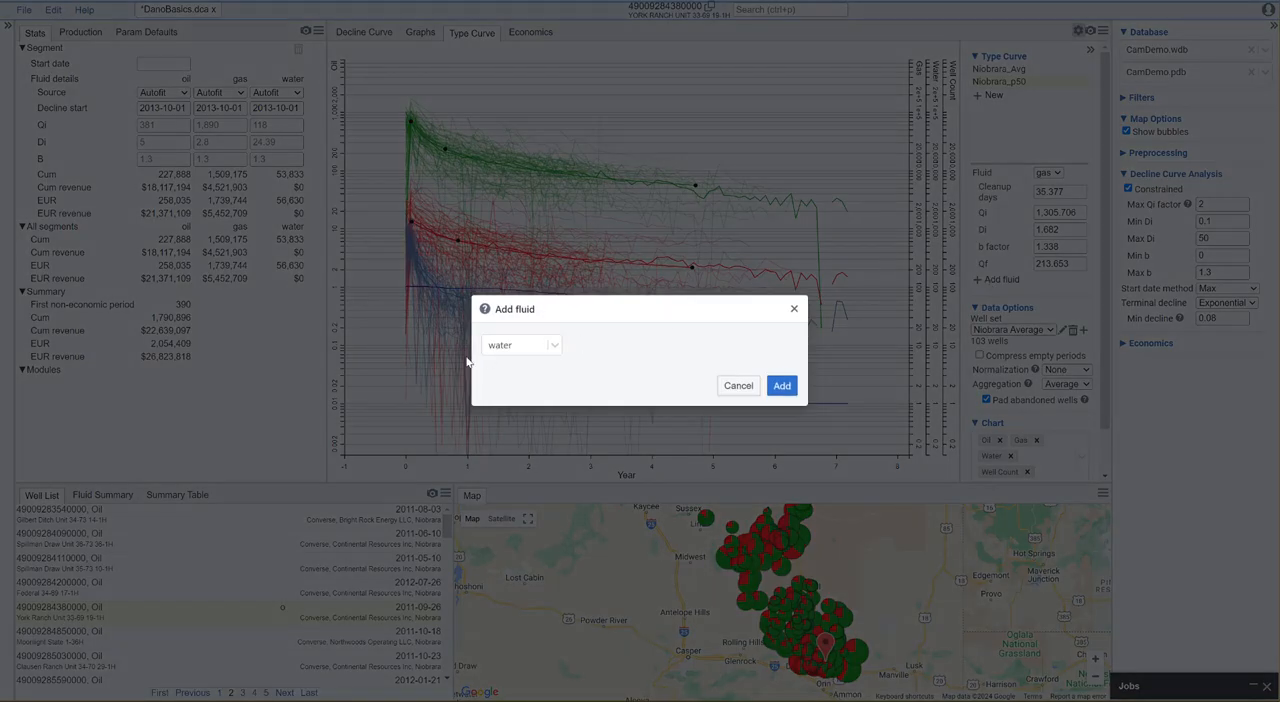
{"action": "left_click", "coordinate": [782, 387]}
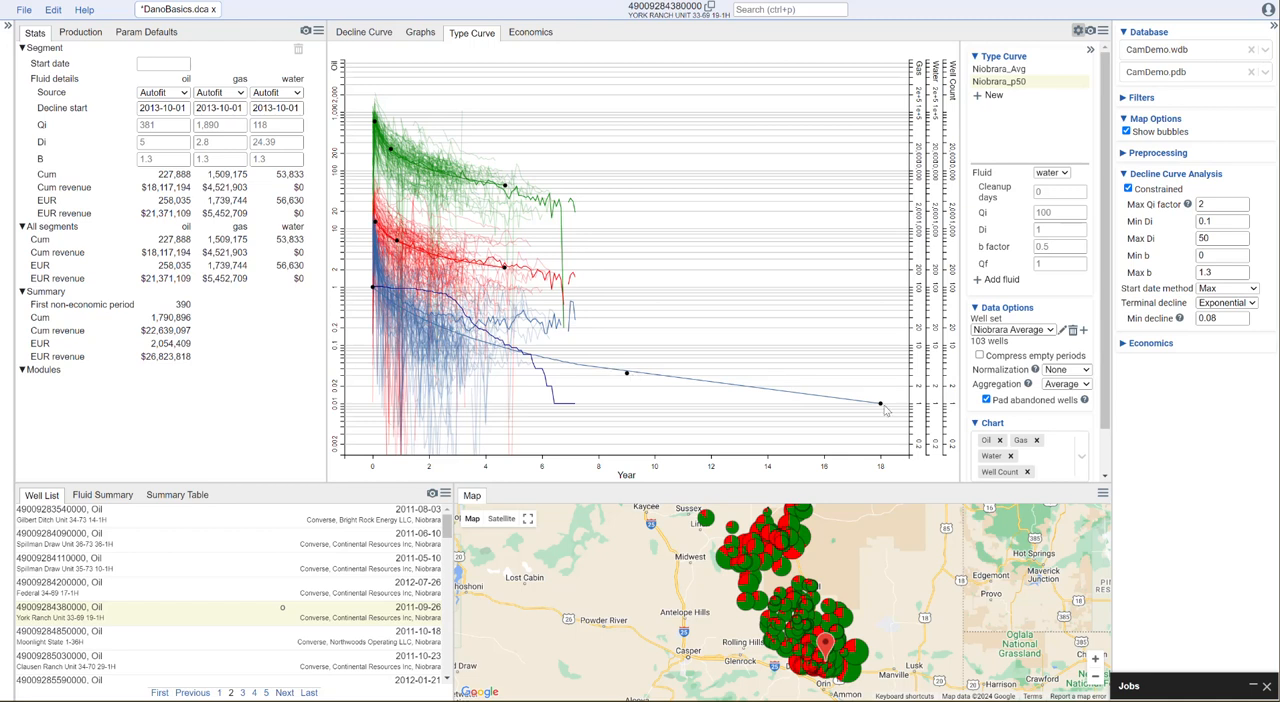
{"action": "left_click_drag", "start_coordinate": [881, 405], "coordinate": [565, 361]}
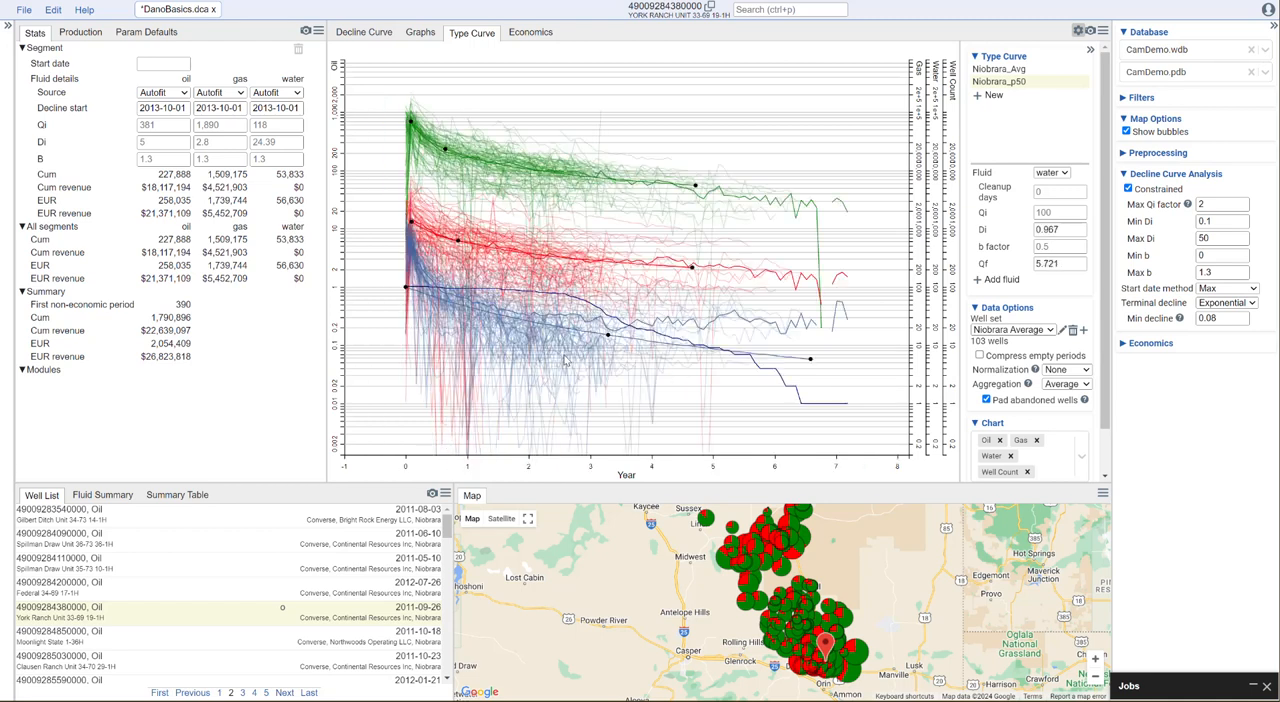
{"action": "left_click_drag", "start_coordinate": [405, 288], "coordinate": [410, 241]}
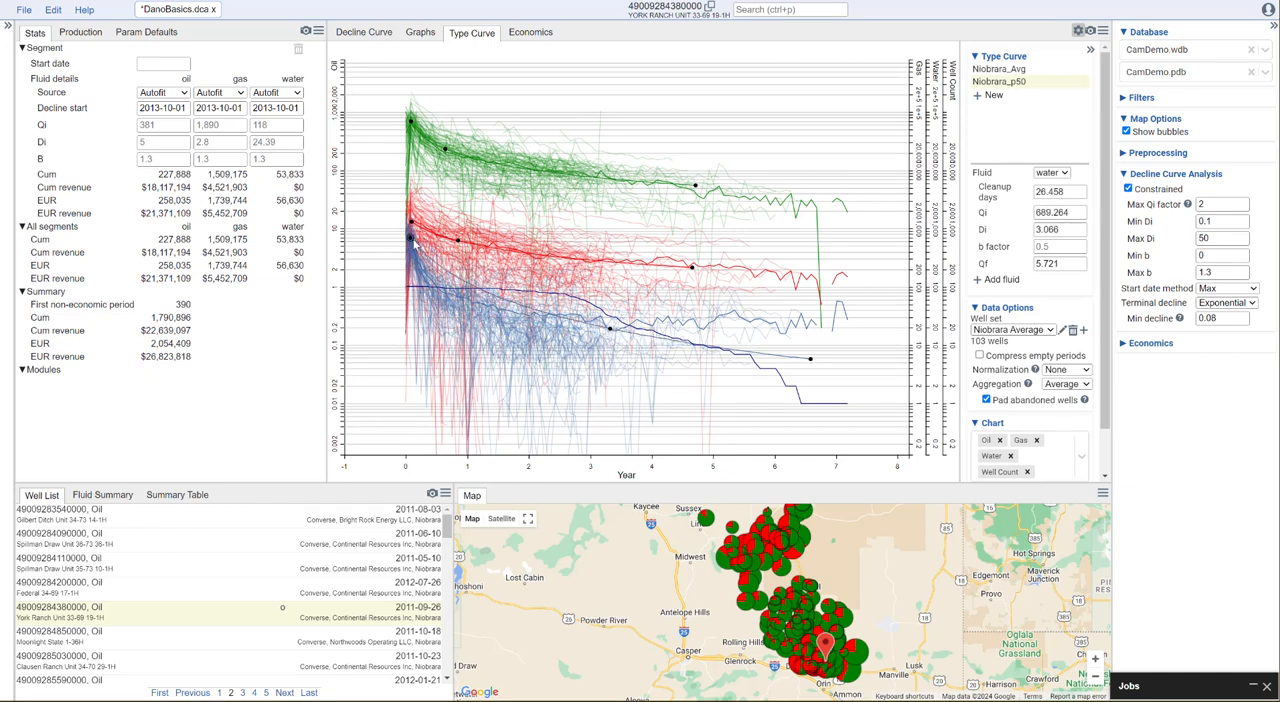
{"action": "left_click_drag", "start_coordinate": [609, 327], "coordinate": [462, 301]}
{"action": "left_click_drag", "start_coordinate": [811, 360], "coordinate": [697, 322]}
{"action": "mouse_move", "coordinate": [464, 285]}
{"action": "left_mouse_down"}
{"action": "mouse_move", "coordinate": [472, 305]}
{"action": "mouse_move", "coordinate": [463, 298]}
{"action": "left_mouse_up"}
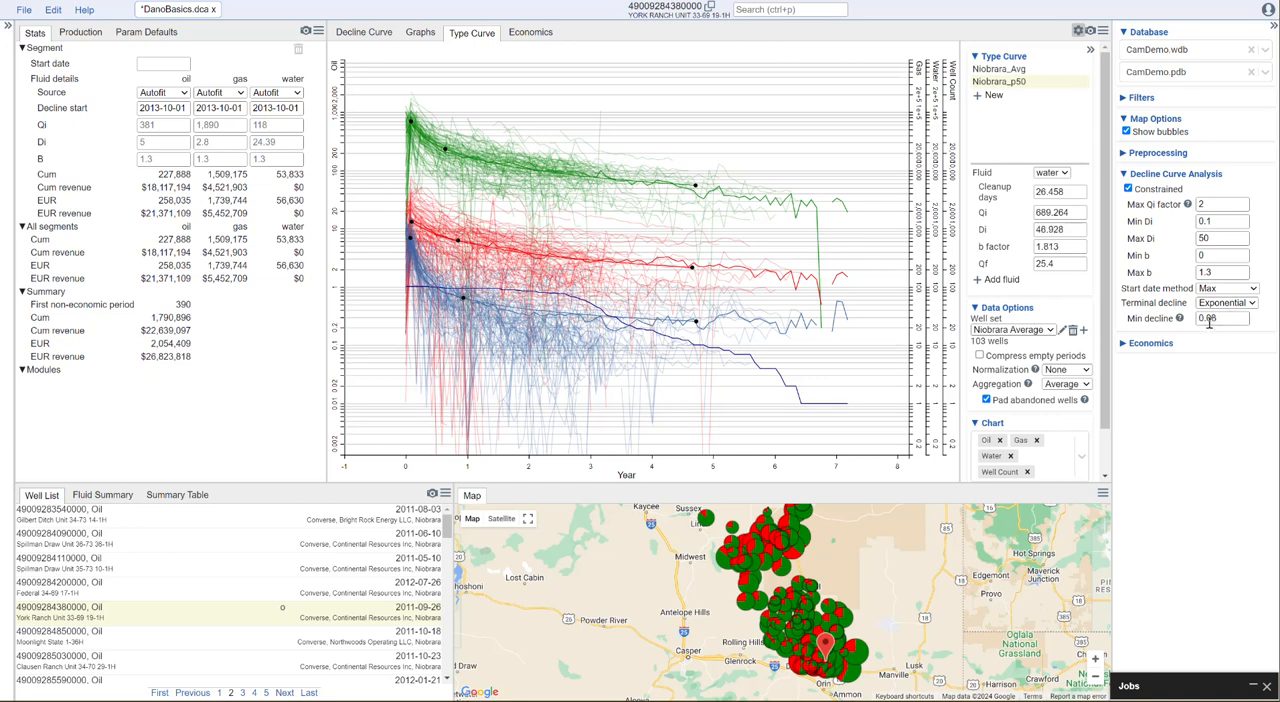
Switch the Niobrara_p50 aggregation to Percentile and refit the water curve, with Di about 21.4, b factor about 1.12 and Qf about 10
{"action": "left_click", "coordinate": [1075, 388]}
{"action": "left_click", "coordinate": [1064, 417]}
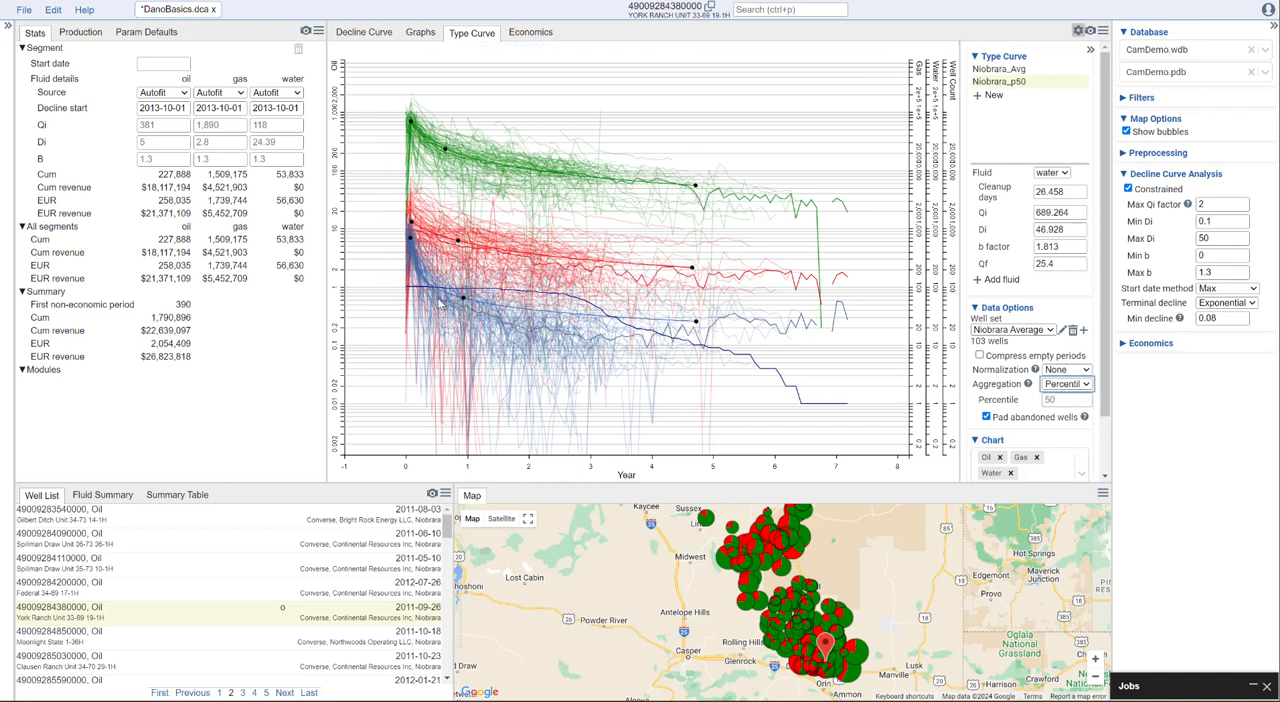
{"action": "left_click_drag", "start_coordinate": [463, 298], "coordinate": [462, 298]}
{"action": "left_click_drag", "start_coordinate": [696, 322], "coordinate": [699, 345]}
{"action": "left_click_drag", "start_coordinate": [462, 322], "coordinate": [449, 300]}
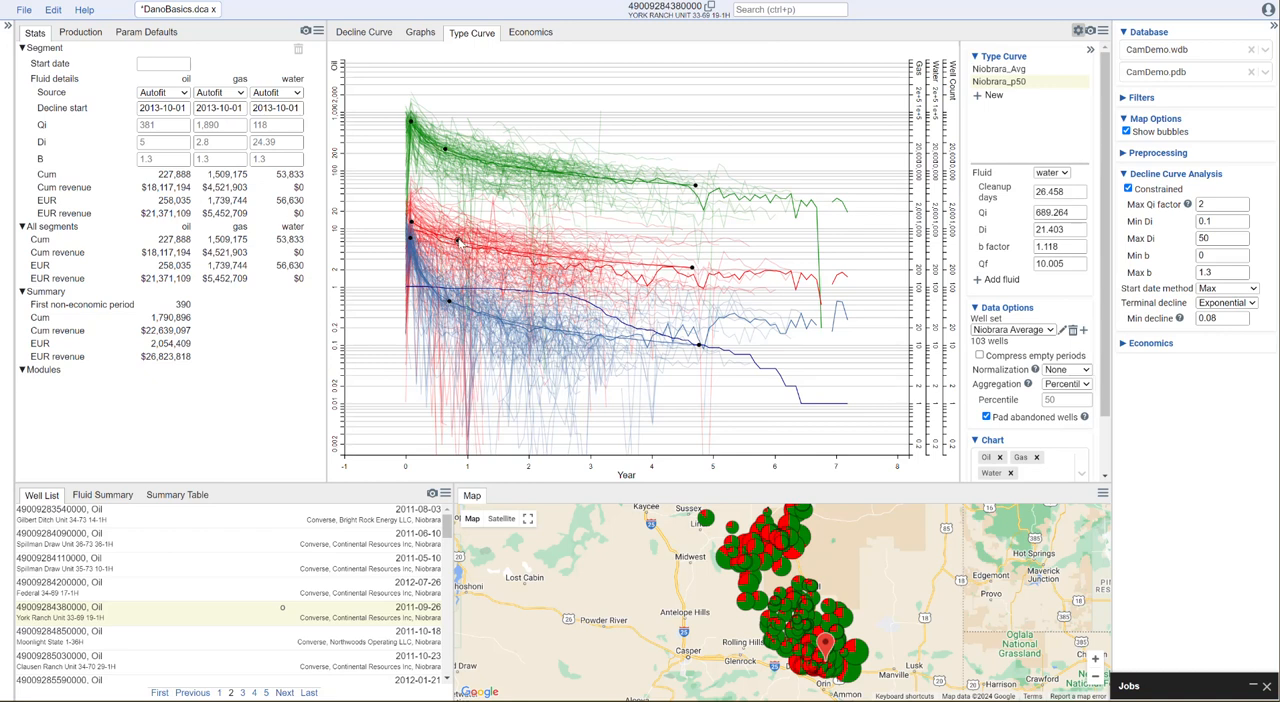
Refit the Niobrara_p50 gas curve to the percentile data by slightly lowering its middle and end control points
{"action": "left_click_drag", "start_coordinate": [458, 241], "coordinate": [456, 245]}
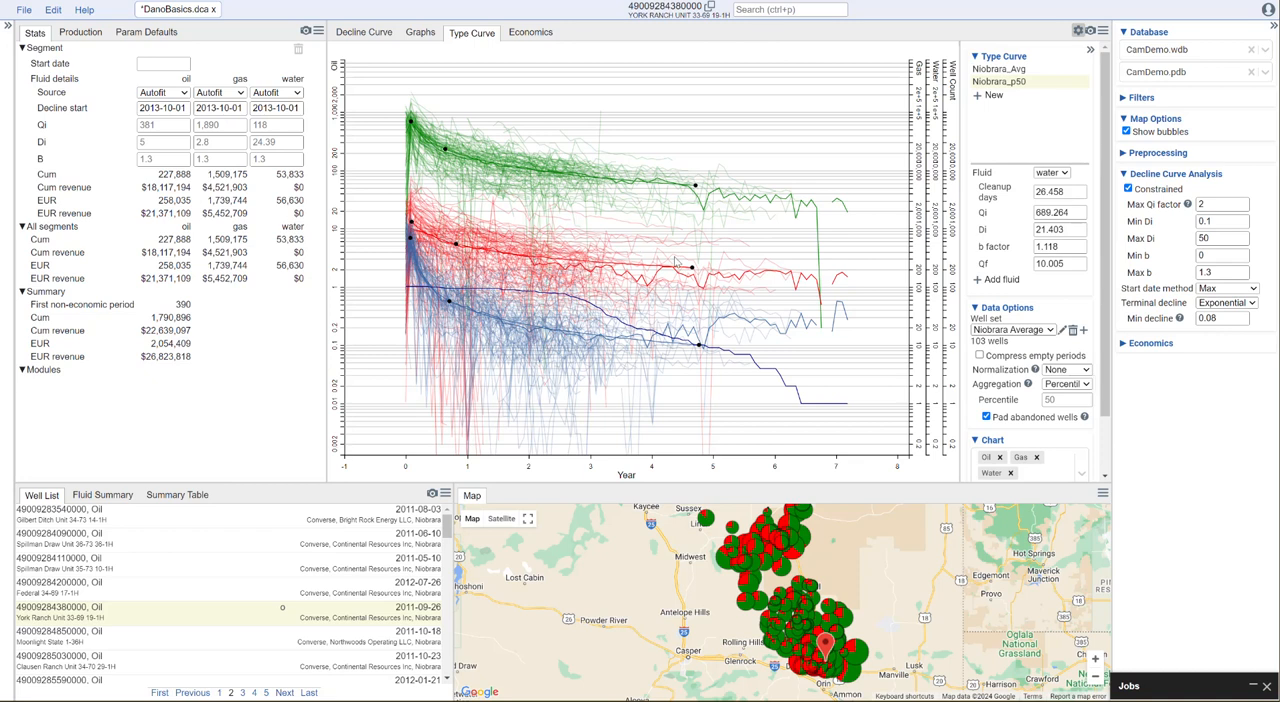
{"action": "left_click_drag", "start_coordinate": [692, 267], "coordinate": [691, 271]}
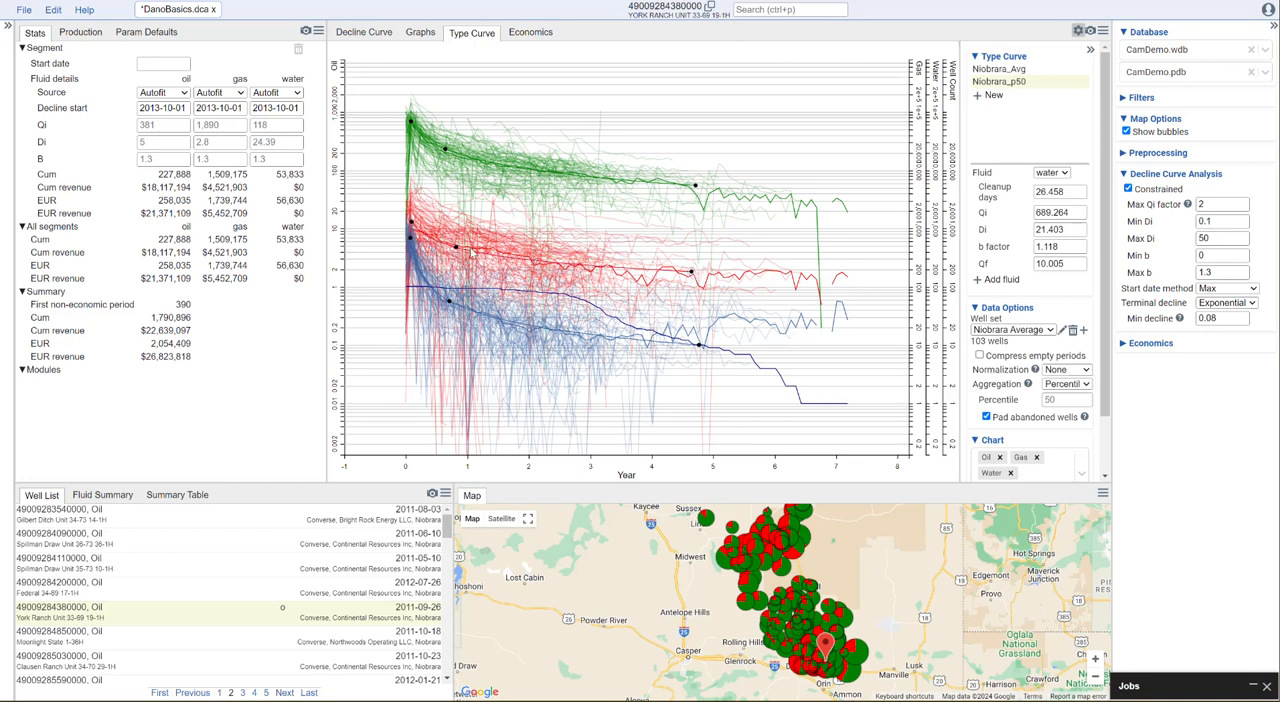
{"action": "left_click_drag", "start_coordinate": [457, 249], "coordinate": [452, 244]}
Create a new type curve named Niobrara_p10
{"action": "left_click", "coordinate": [990, 96]}
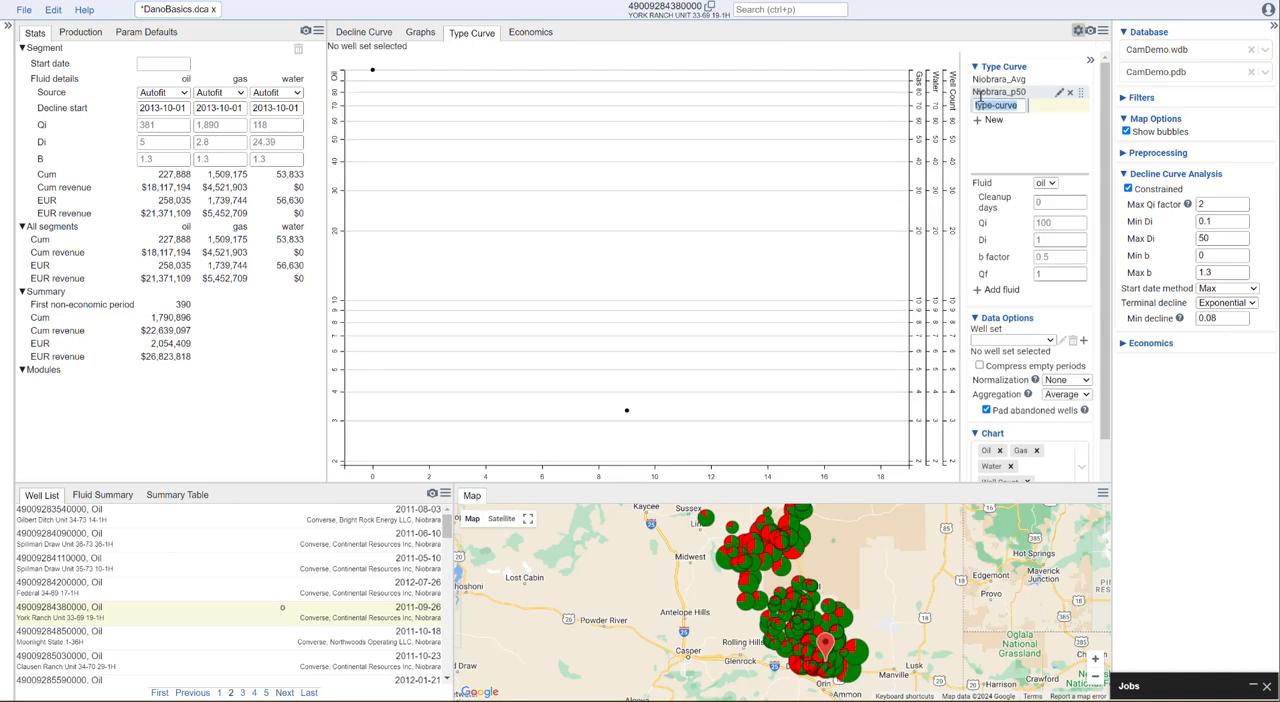
{"action": "type", "text": "Nio"}
{"action": "type", "text": "brara_p10"}
{"action": "key", "text": "Return"}
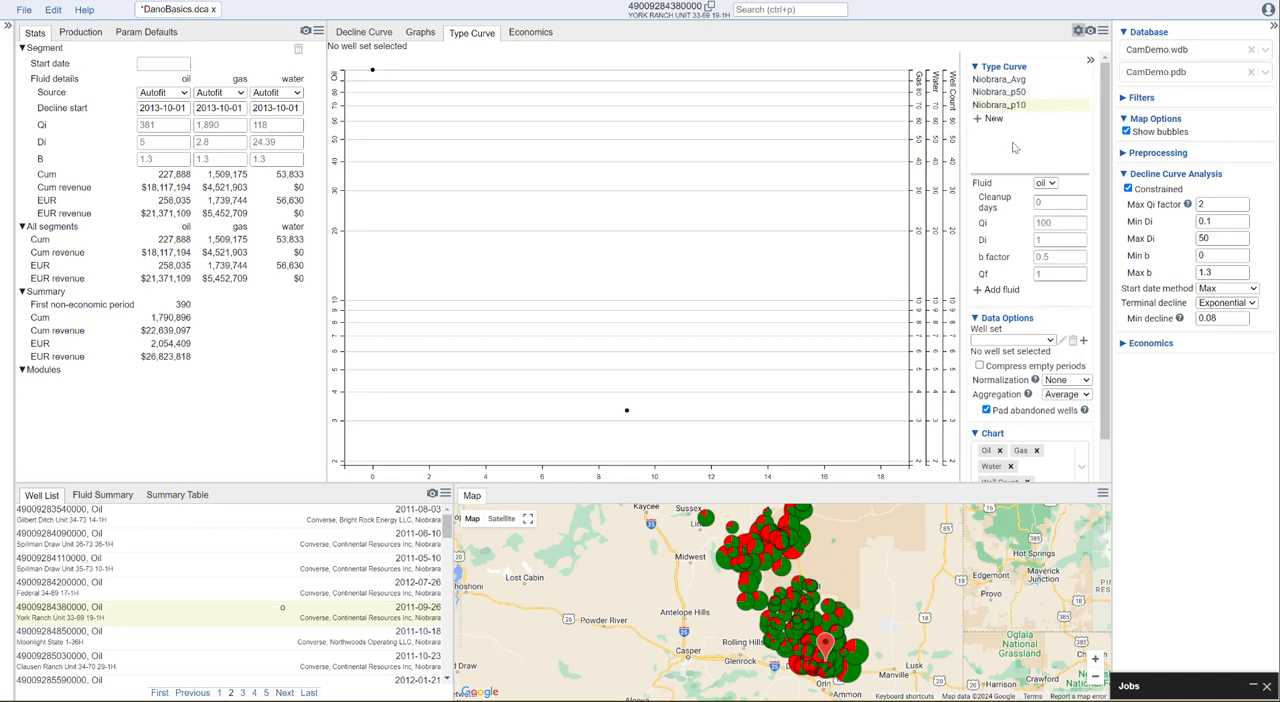
Set the Niobrara_p10 aggregation to Percentile with a percentile of 10, and assign the Niobrara Average well set
{"action": "left_click", "coordinate": [1078, 396]}
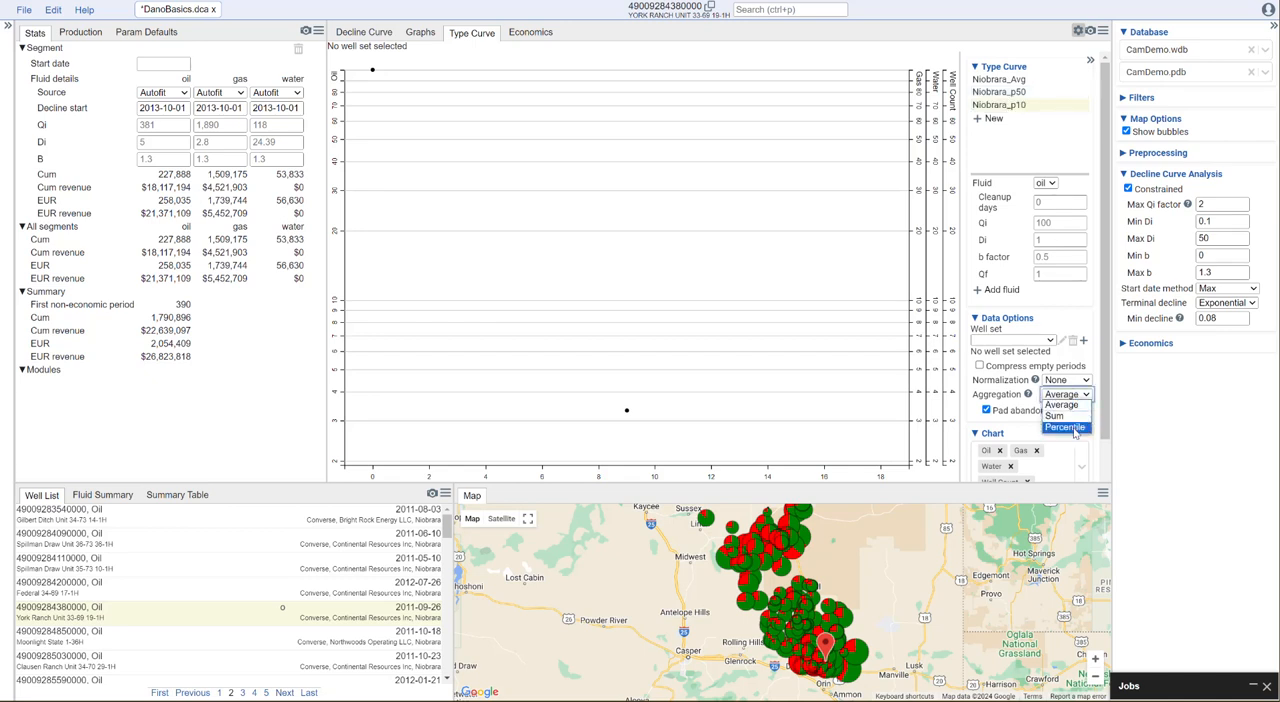
{"action": "left_click", "coordinate": [1065, 425]}
{"action": "left_click", "coordinate": [1063, 409]}
{"action": "type", "text": "10"}
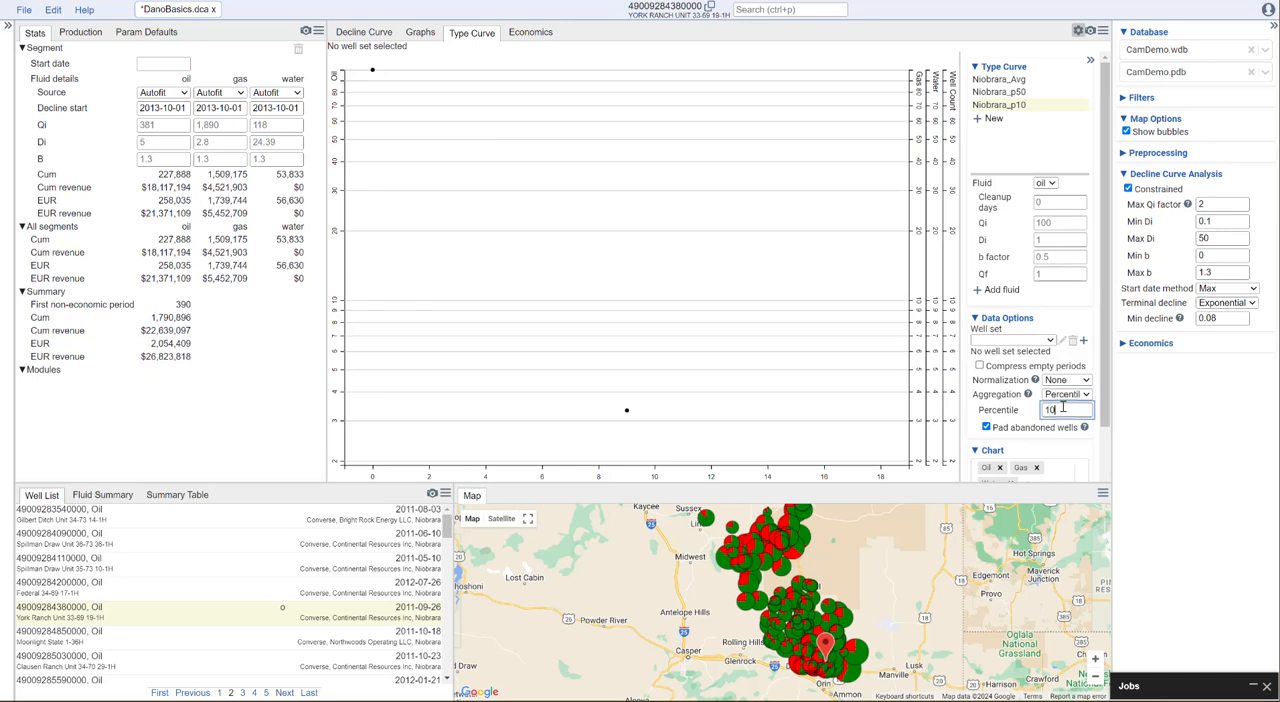
{"action": "left_click", "coordinate": [1041, 343]}
{"action": "left_click", "coordinate": [1035, 361]}
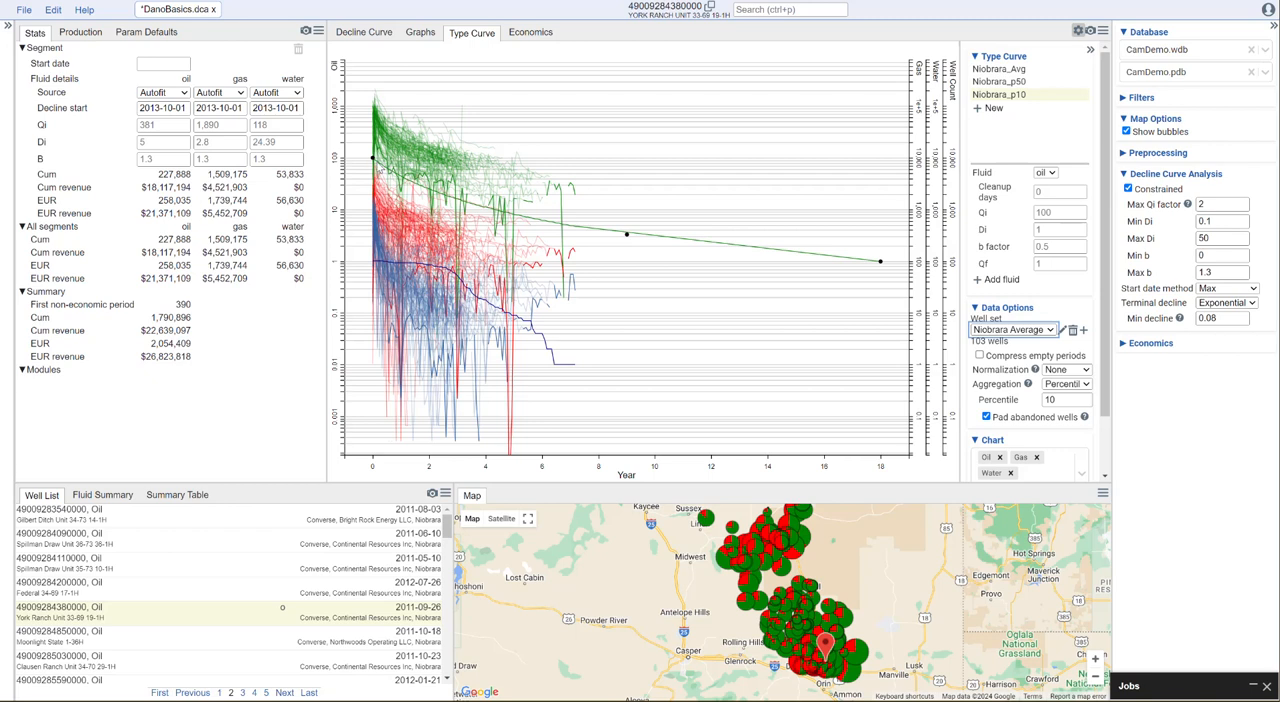
Fit the Niobrara_p10 oil curve to the percentile data, with Qi about 246, Di about 2.71, b factor about 0.79 and Qf about 8.3
{"action": "left_click_drag", "start_coordinate": [372, 157], "coordinate": [373, 137]}
{"action": "left_click_drag", "start_coordinate": [880, 262], "coordinate": [477, 177]}
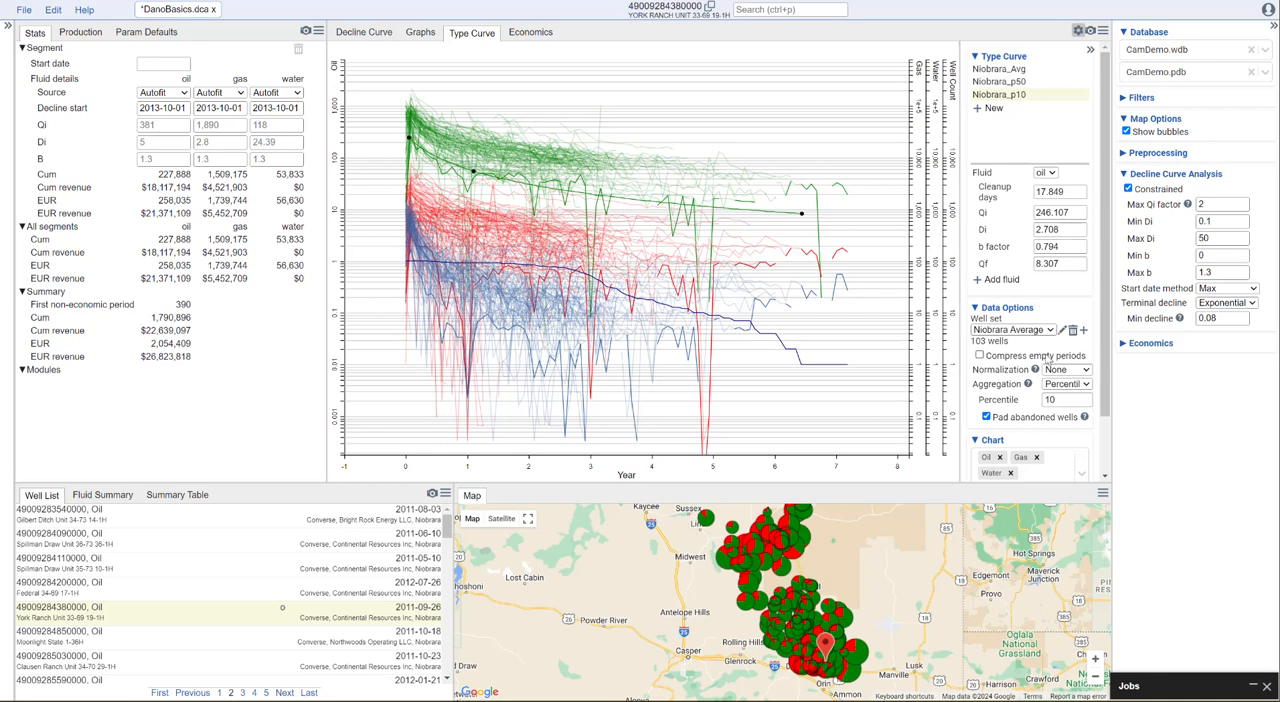
{"action": "scroll", "coordinate": [1046, 370], "scroll_direction": "down", "scroll_amount": 2}
{"action": "scroll", "coordinate": [1046, 370], "scroll_direction": "up", "scroll_amount": 2}
Add gas to Niobrara_p10 and fit its curve, with Qi about 282, Di about 2.85, b factor about 1.19 and Qf about 21.4
{"action": "left_click", "coordinate": [996, 283]}
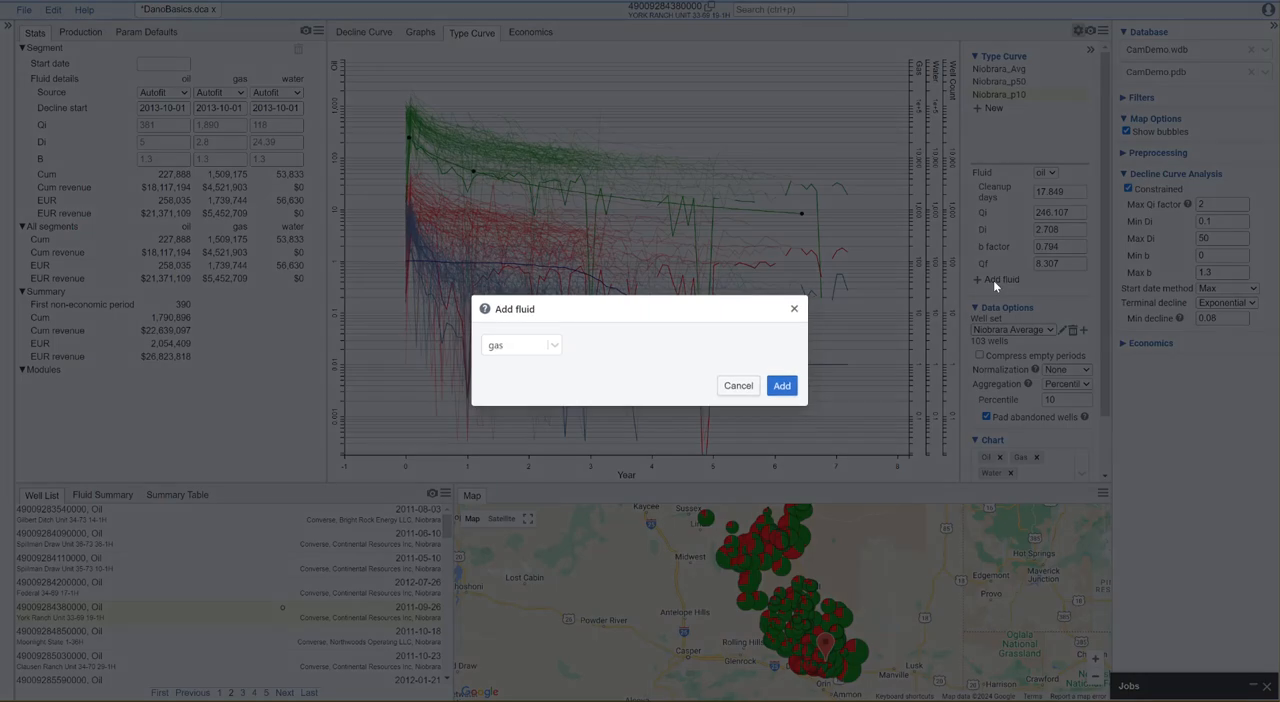
{"action": "left_click", "coordinate": [781, 386]}
{"action": "left_click_drag", "start_coordinate": [373, 262], "coordinate": [372, 189]}
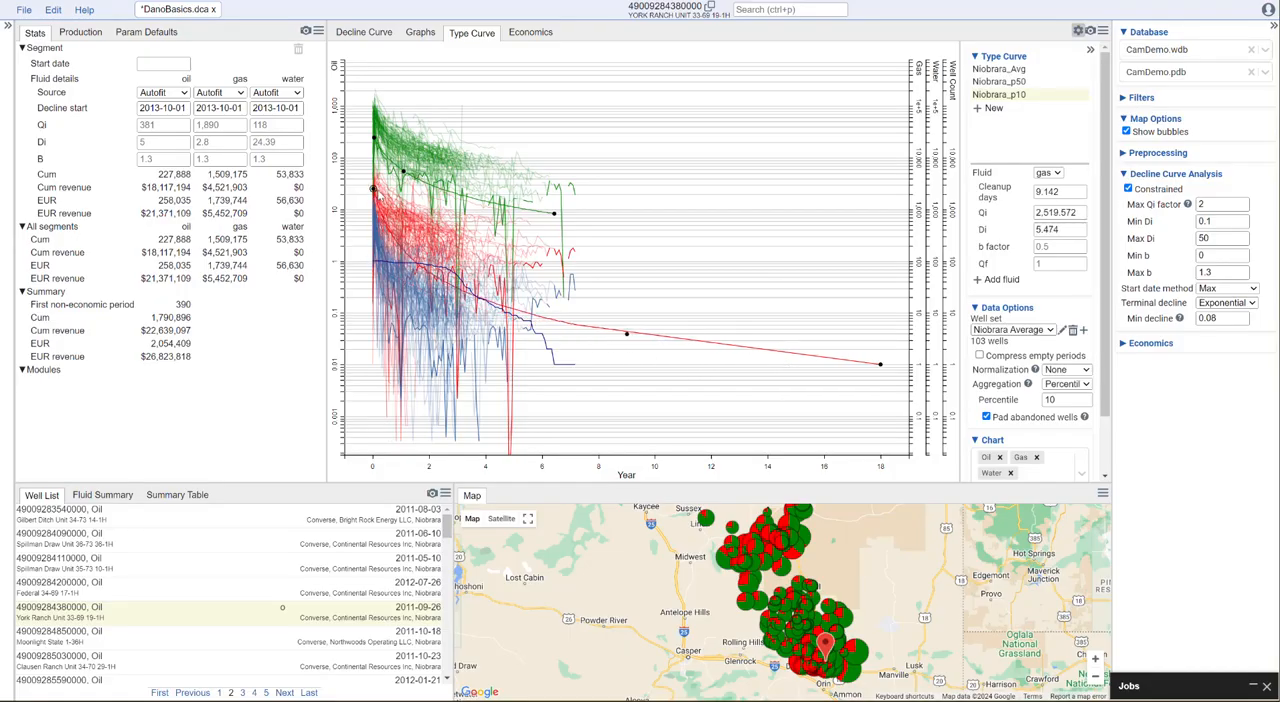
{"action": "left_click_drag", "start_coordinate": [628, 338], "coordinate": [550, 283]}
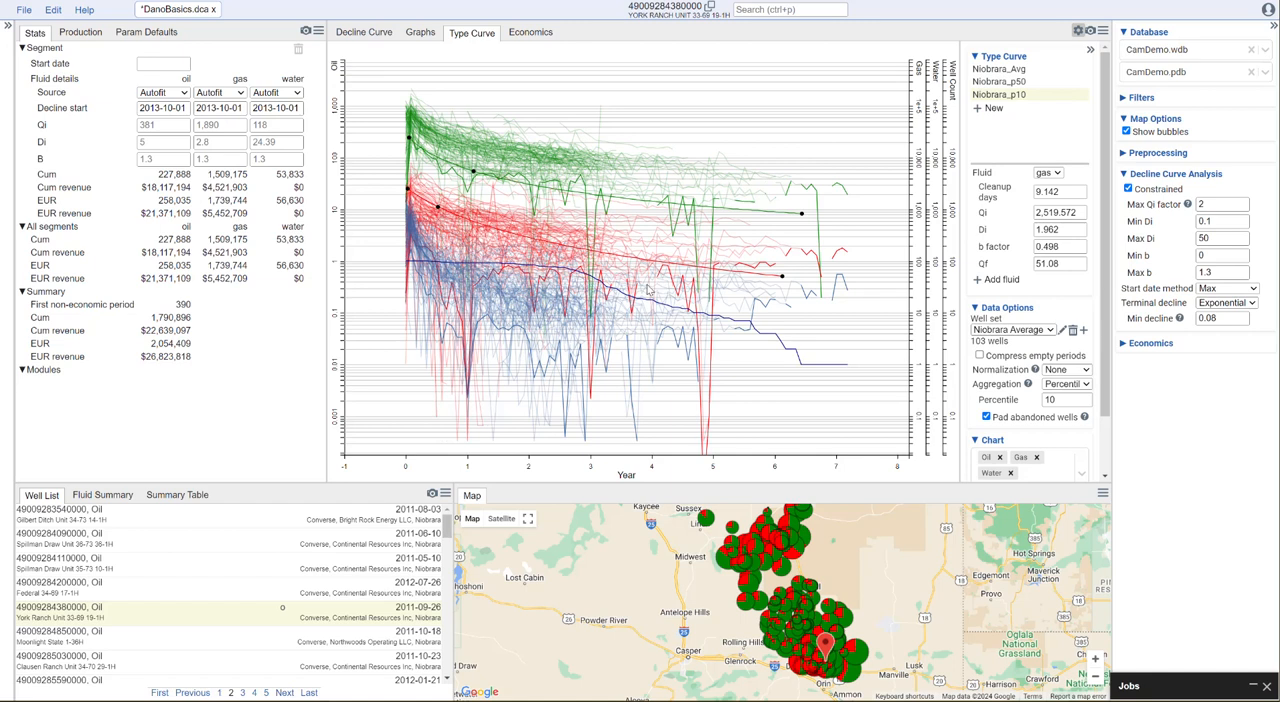
{"action": "left_click_drag", "start_coordinate": [440, 211], "coordinate": [449, 237]}
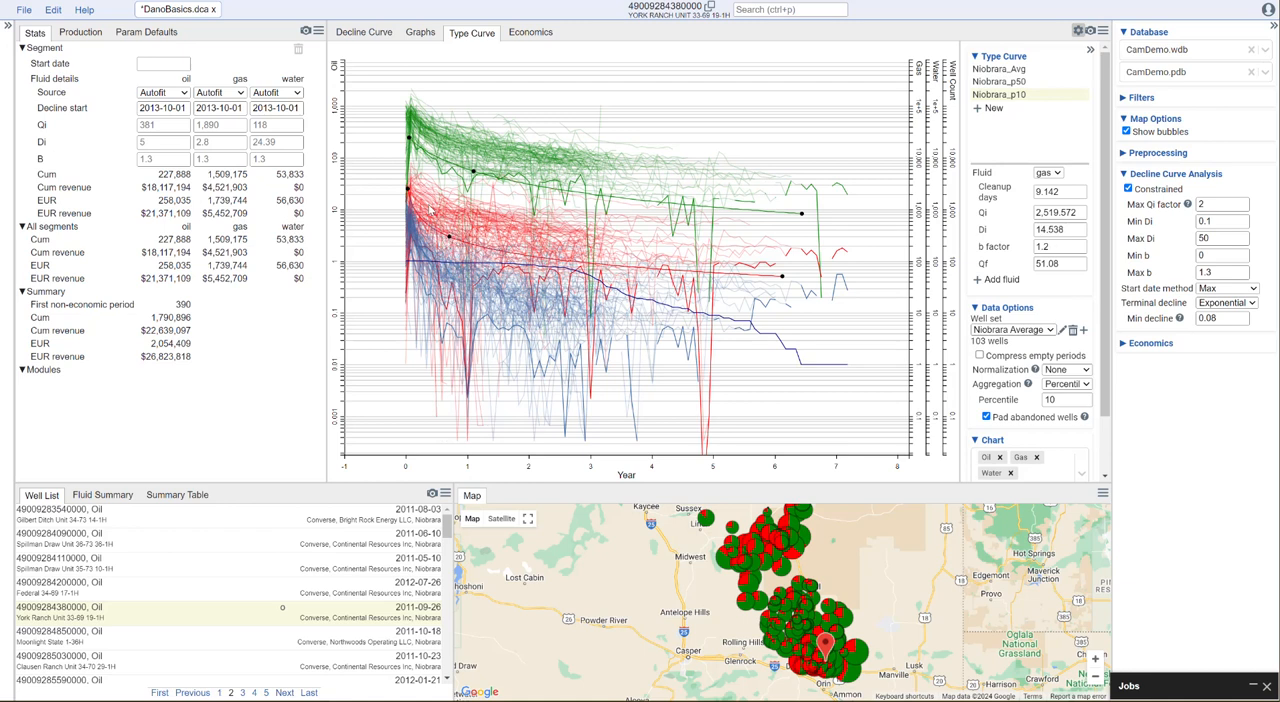
{"action": "left_click_drag", "start_coordinate": [408, 188], "coordinate": [449, 260]}
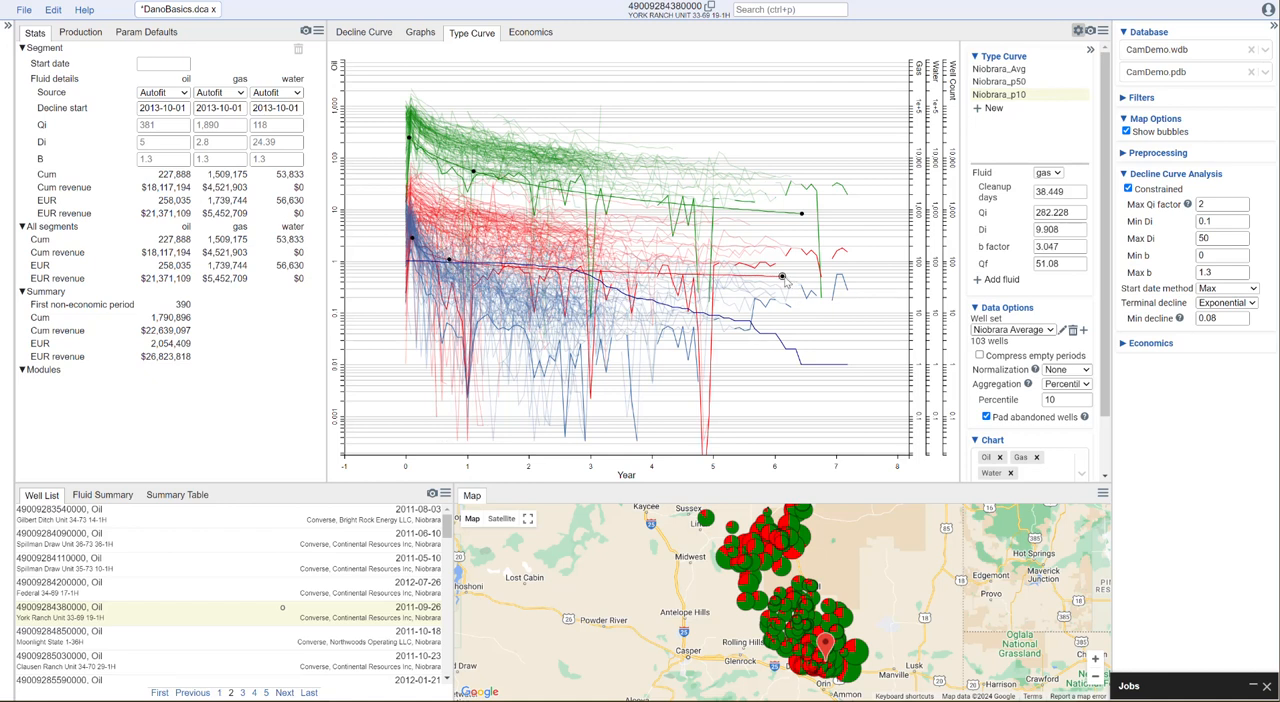
{"action": "left_click_drag", "start_coordinate": [783, 277], "coordinate": [786, 295]}
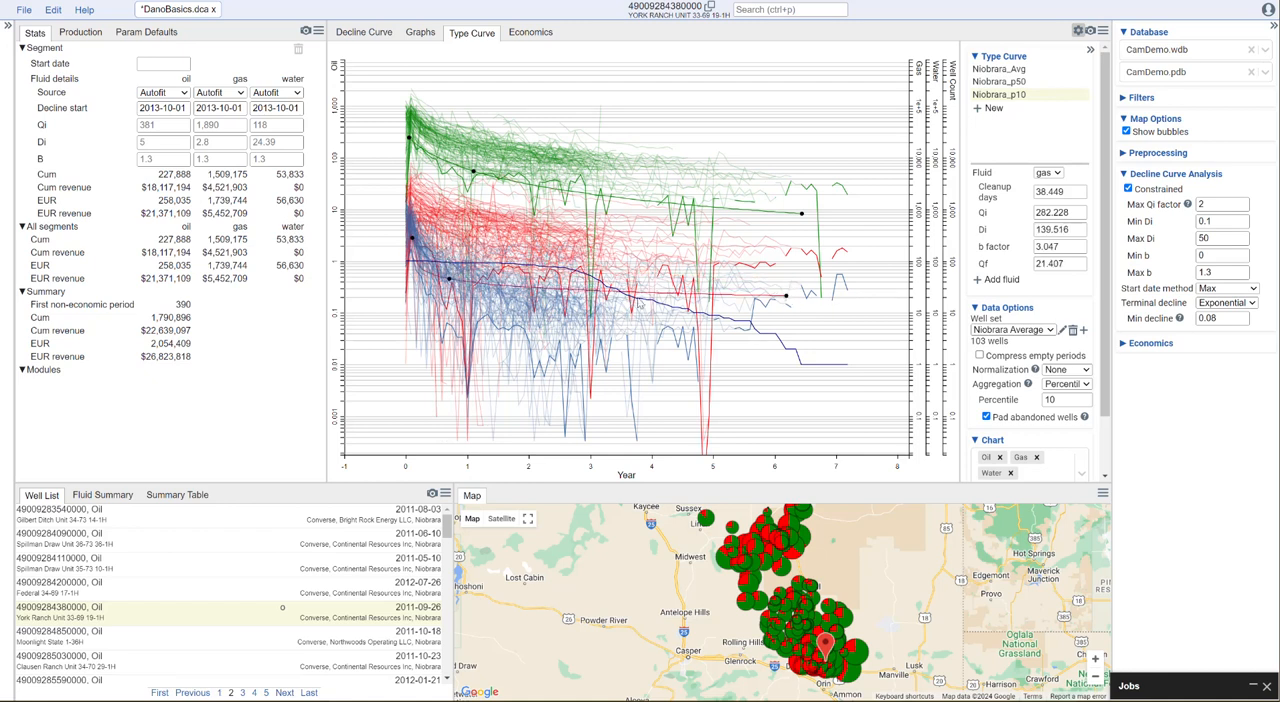
{"action": "left_click_drag", "start_coordinate": [449, 278], "coordinate": [453, 261]}
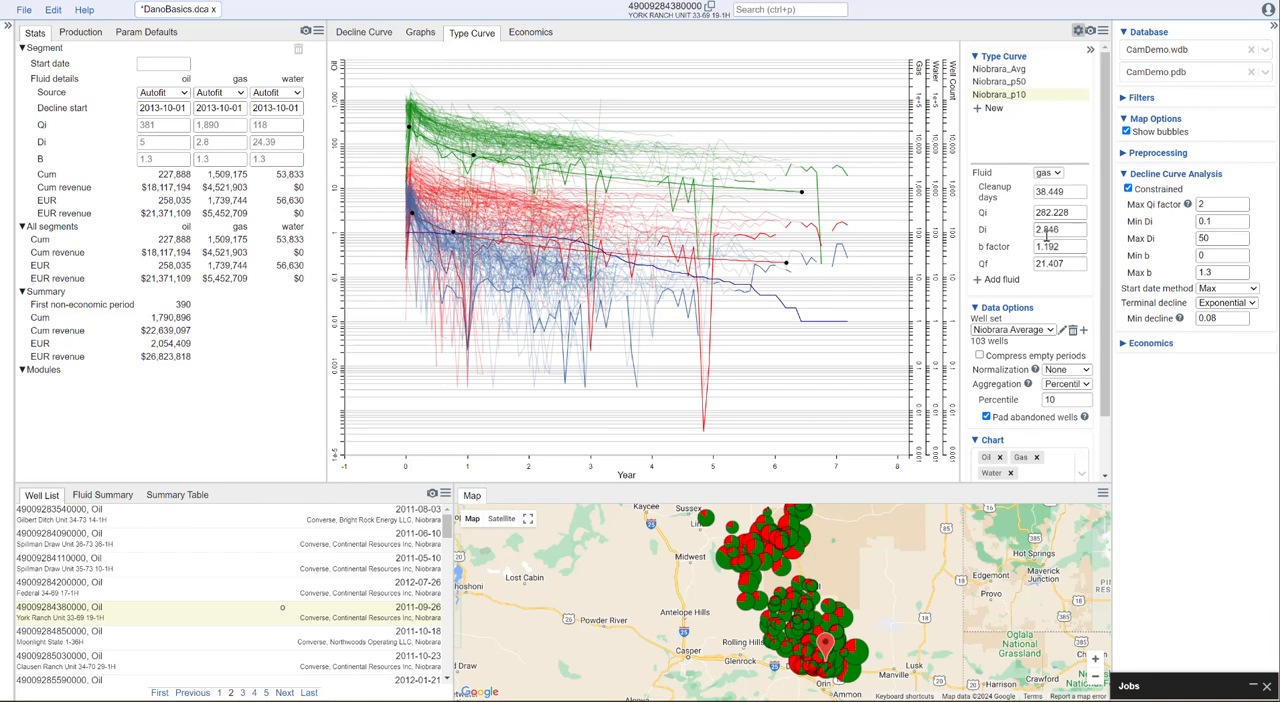
Open the Niobrara_Avg type curve and preview compressing its empty periods, leaving the option off
{"action": "left_click", "coordinate": [1005, 69]}
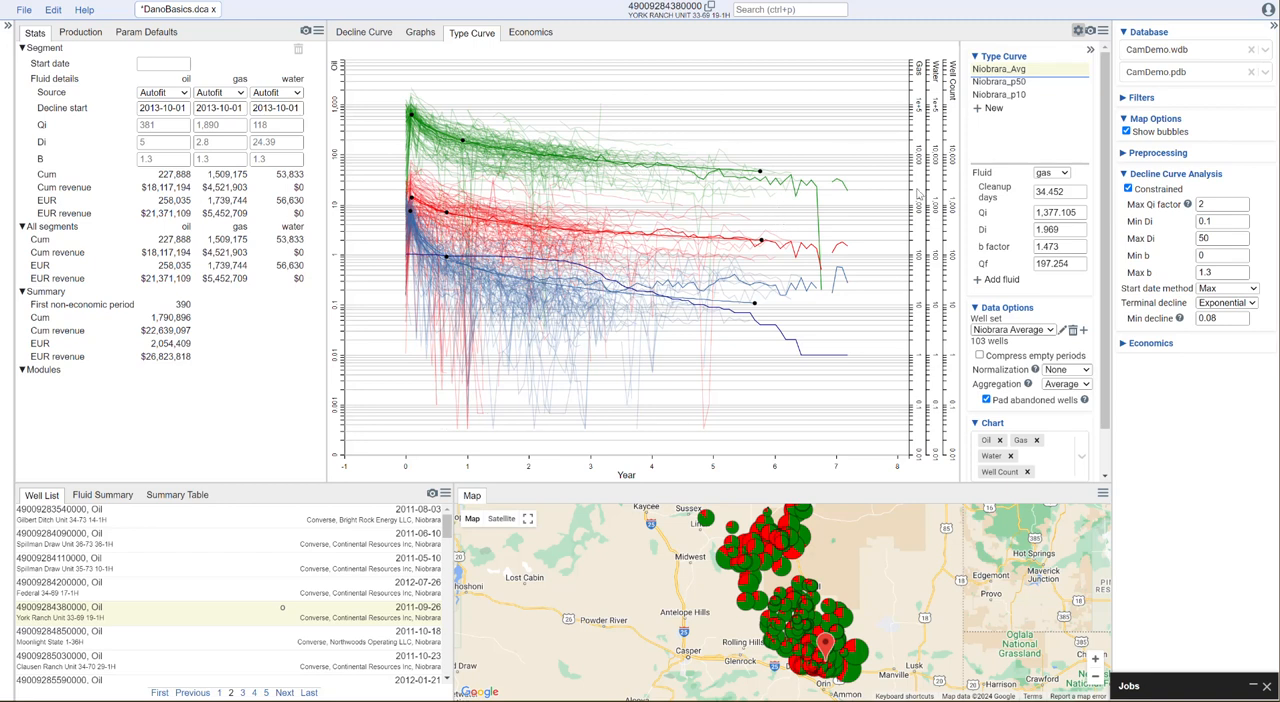
{"action": "left_click", "coordinate": [1049, 364]}
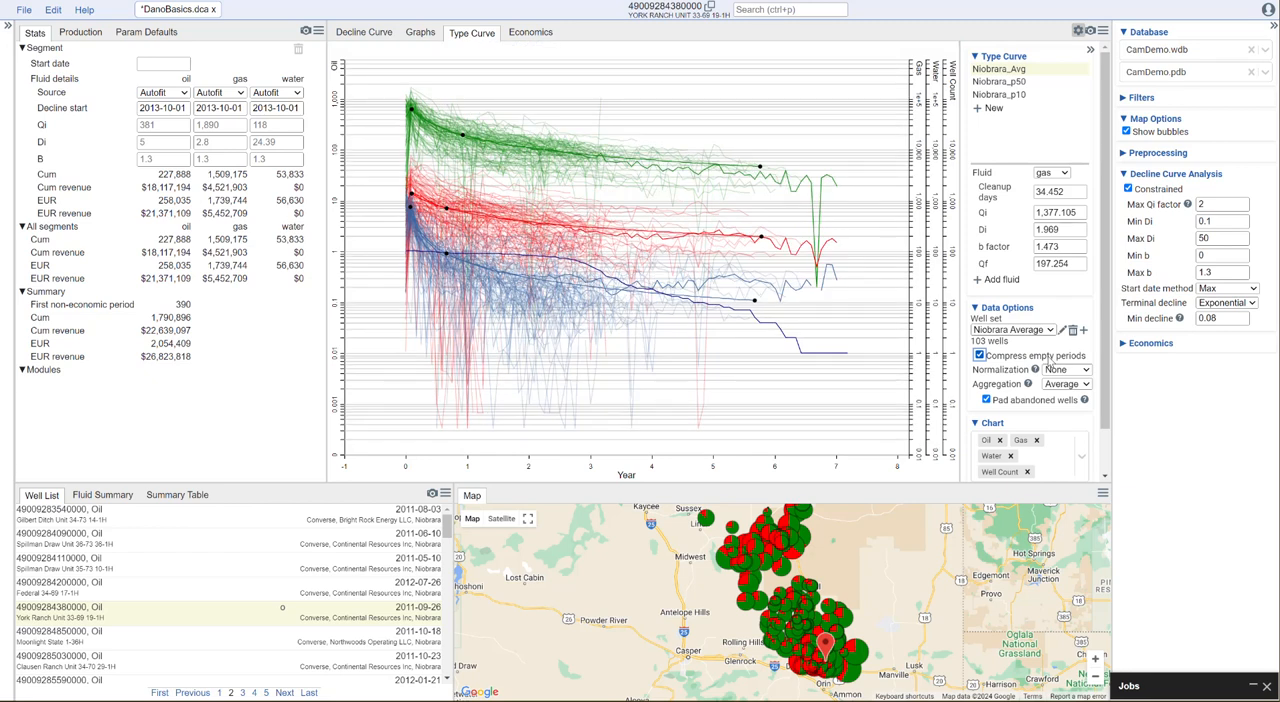
{"action": "left_click", "coordinate": [1058, 362]}
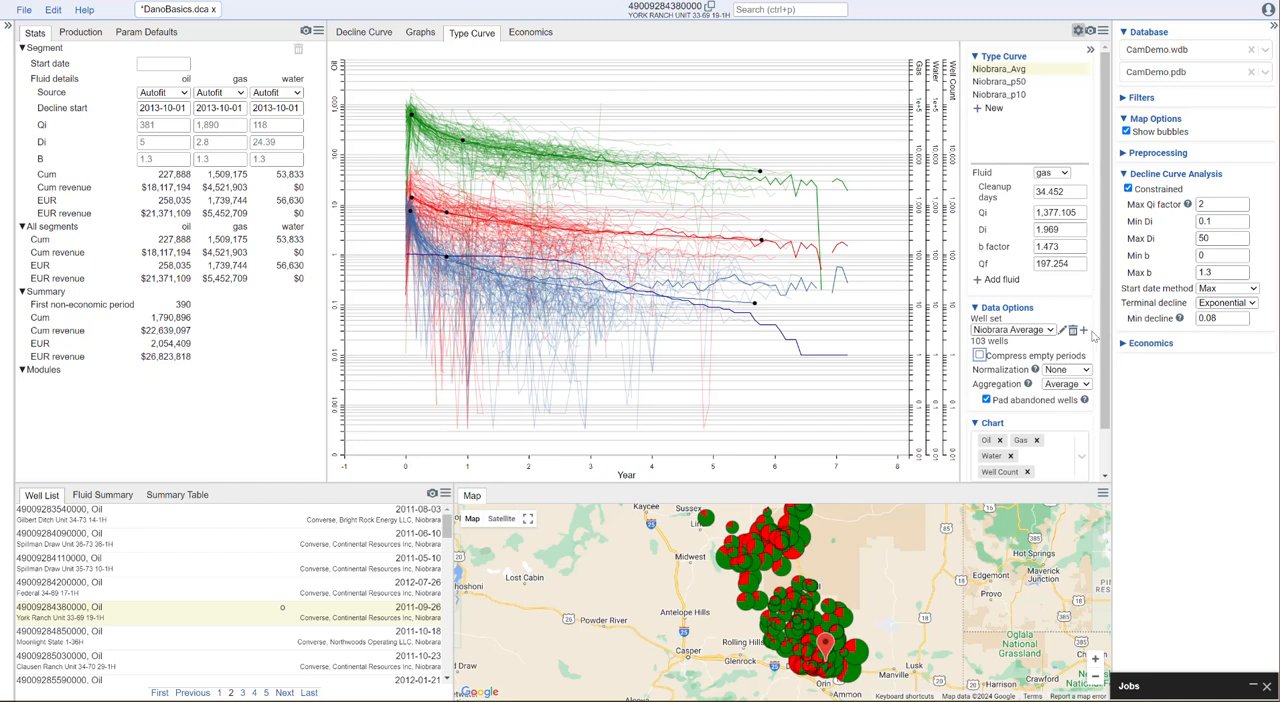
Normalize the Niobrara_Avg well data by lateral length
{"action": "left_click", "coordinate": [1058, 370]}
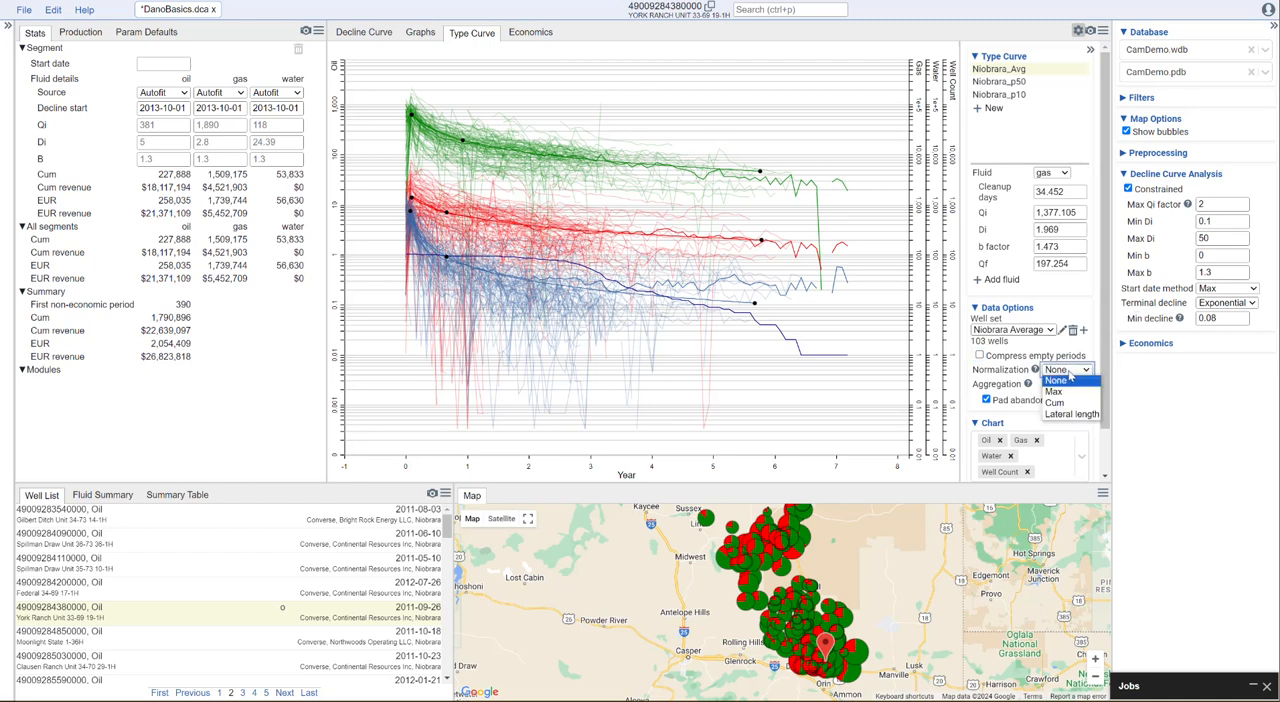
{"action": "left_click", "coordinate": [1081, 418]}
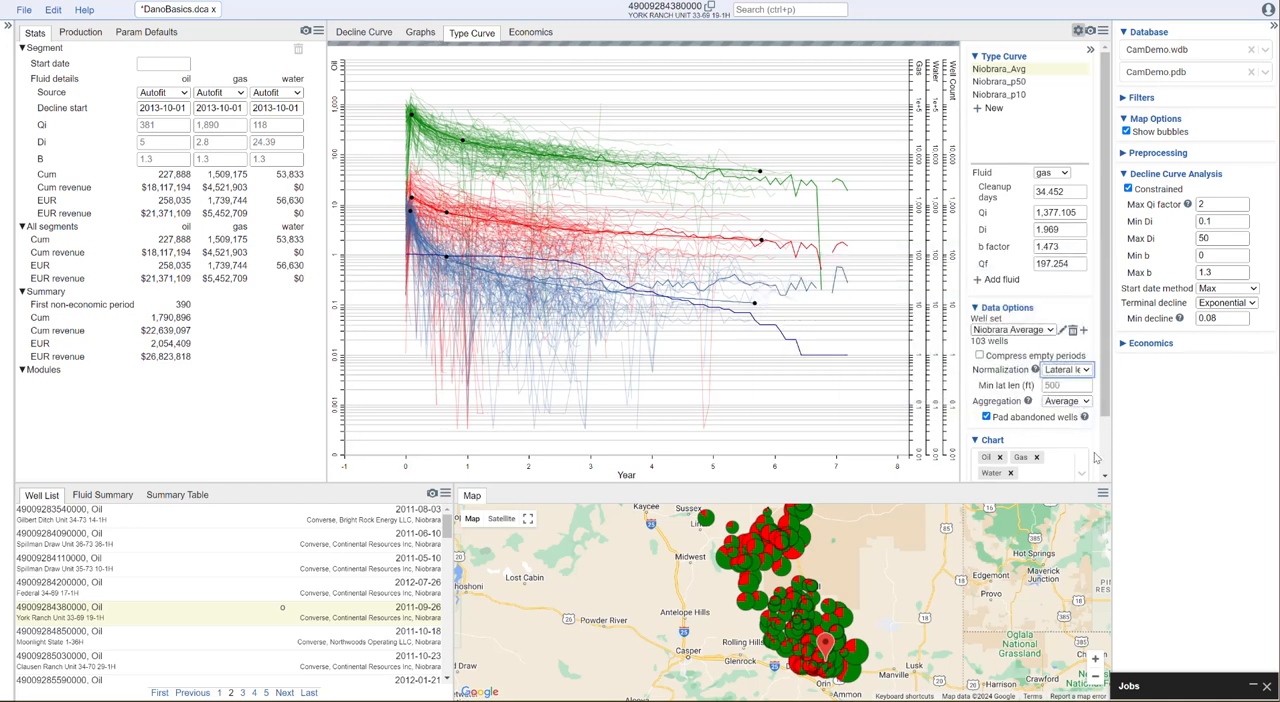
{"action": "mouse_move", "coordinate": [1036, 372]}
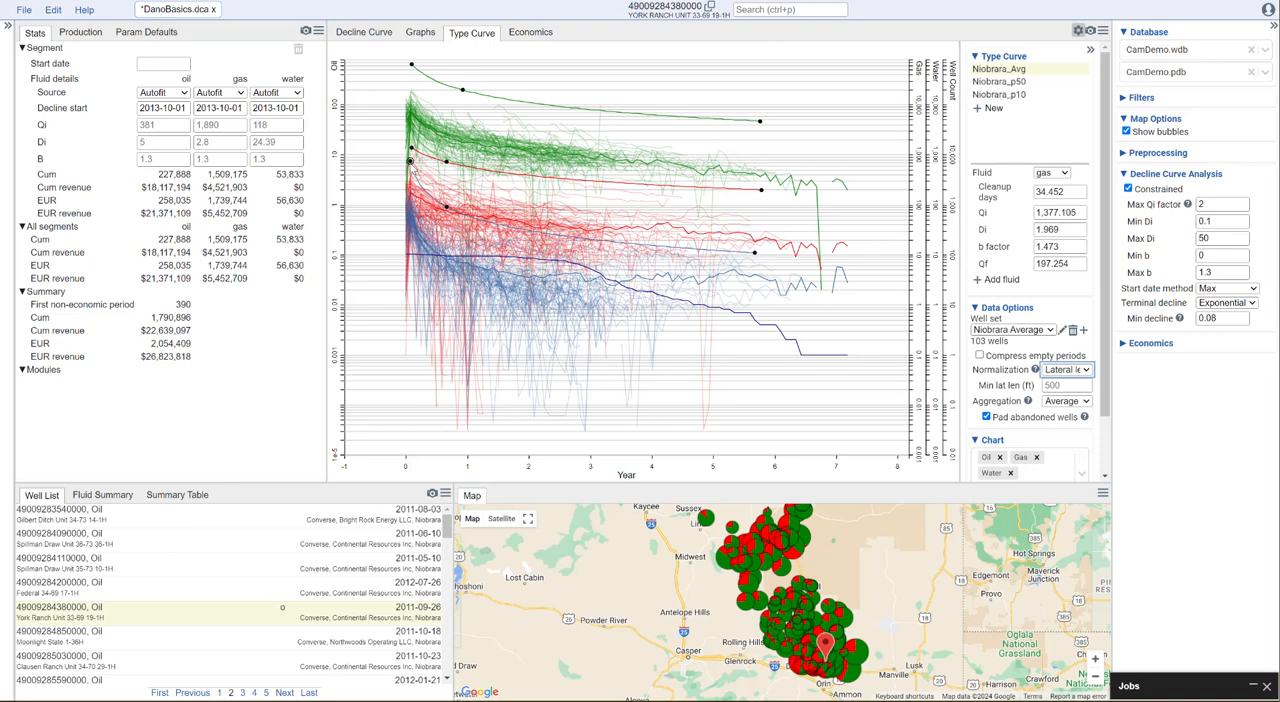
Refit the Niobrara_Avg water curve to the normalized data by lowering its control points and ending it at about year 3.8
{"action": "left_click_drag", "start_coordinate": [410, 160], "coordinate": [421, 237]}
{"action": "left_click_drag", "start_coordinate": [755, 256], "coordinate": [639, 284]}
{"action": "left_click_drag", "start_coordinate": [421, 269], "coordinate": [433, 253]}
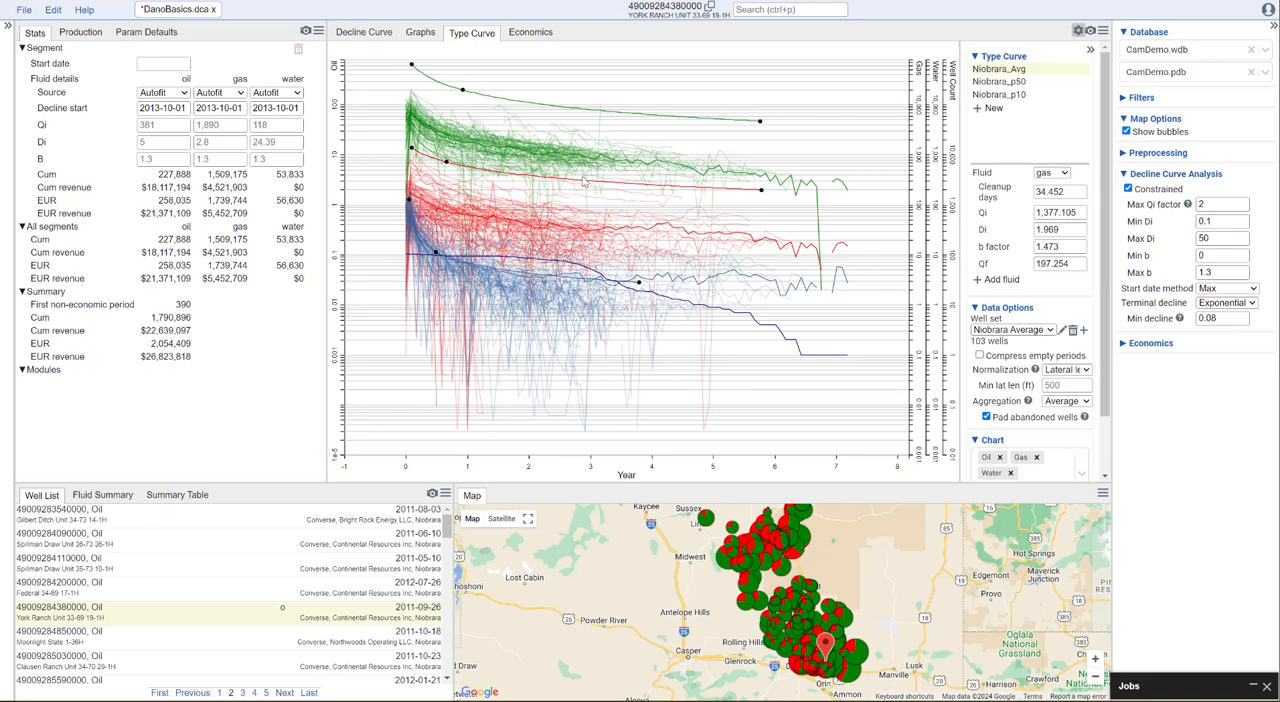
Refit the Niobrara_Avg gas curve to the normalized data, with Qi about 167, Di about 2.67, b factor about 1.88 and Qf about 32.3
{"action": "left_click_drag", "start_coordinate": [412, 149], "coordinate": [408, 193]}
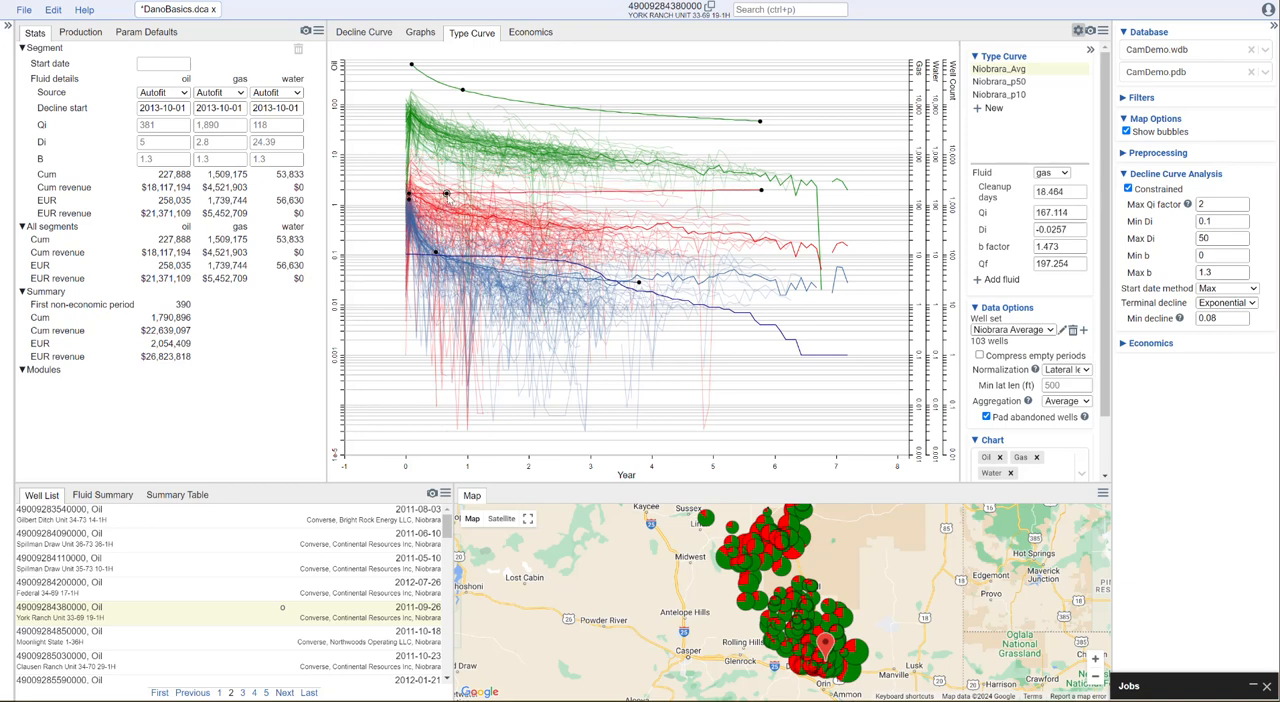
{"action": "left_click_drag", "start_coordinate": [761, 196], "coordinate": [667, 233]}
{"action": "left_click_drag", "start_coordinate": [449, 210], "coordinate": [453, 212]}
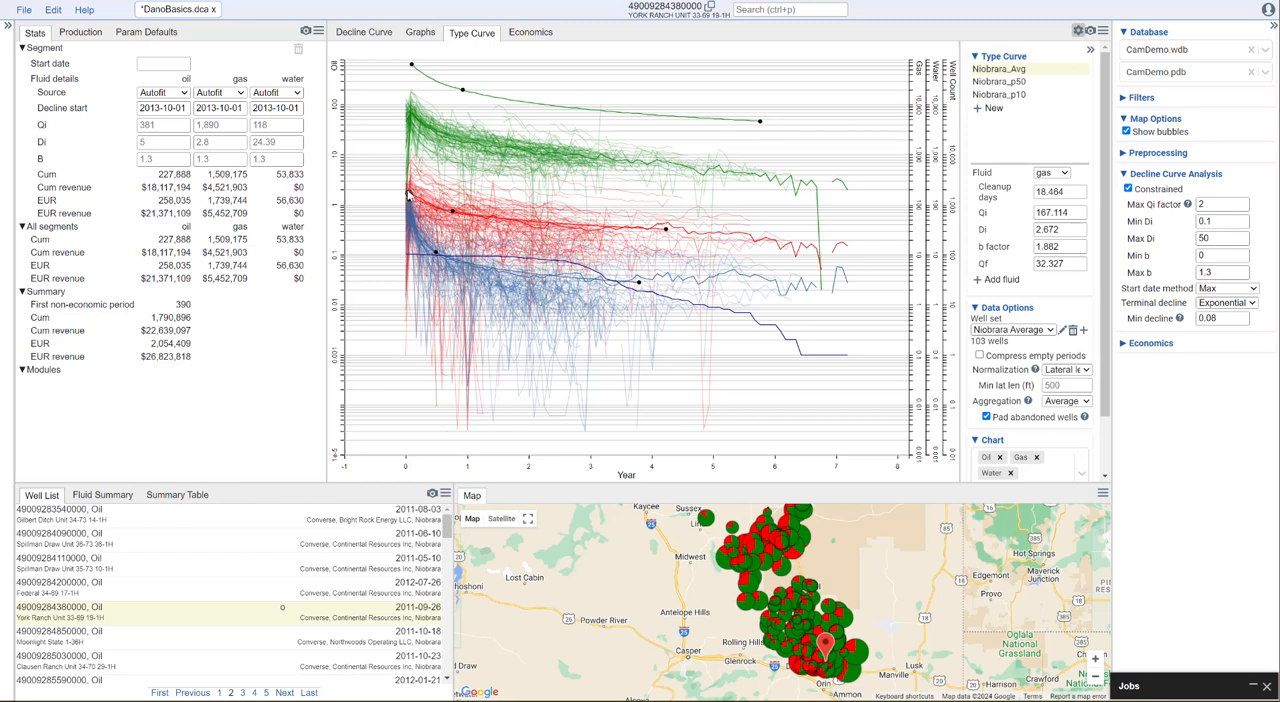
Refit the Niobrara_Avg oil curve to the normalized data and show its parameters, with Qi about 78, Di about 3.29, b factor about 1.01 and Qf about 4.2
{"action": "left_click_drag", "start_coordinate": [760, 121], "coordinate": [745, 174]}
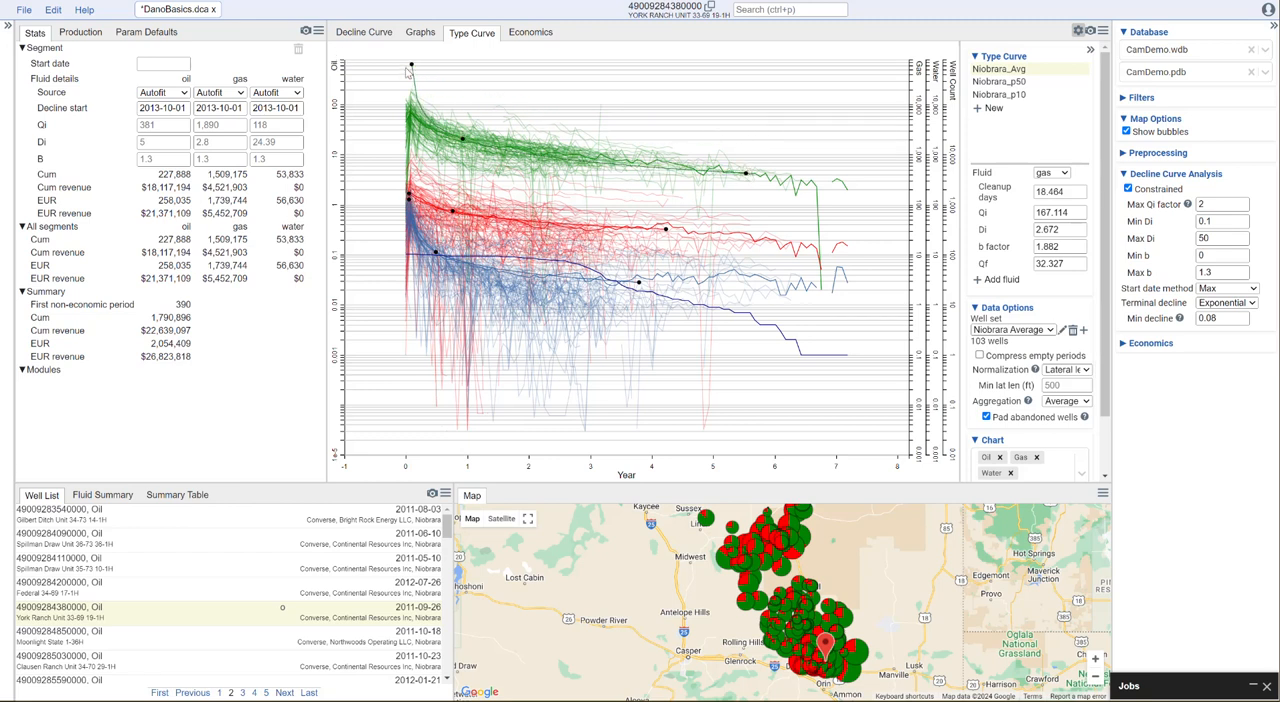
{"action": "left_click_drag", "start_coordinate": [411, 65], "coordinate": [411, 105]}
{"action": "left_click_drag", "start_coordinate": [466, 142], "coordinate": [470, 140]}
{"action": "left_click", "coordinate": [1058, 173]}
{"action": "left_click", "coordinate": [1062, 187]}
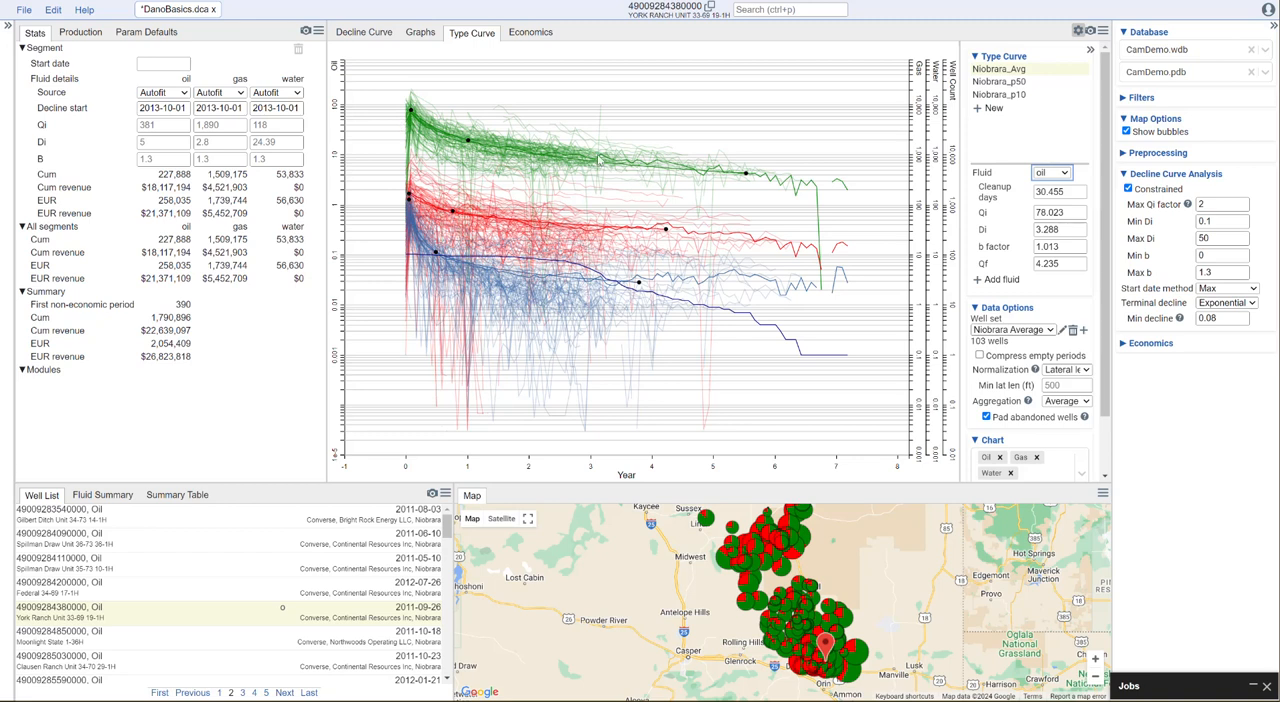
Switch to the decline curve view and change the spud date filter to start at 2021-02-04
{"action": "left_click", "coordinate": [369, 33]}
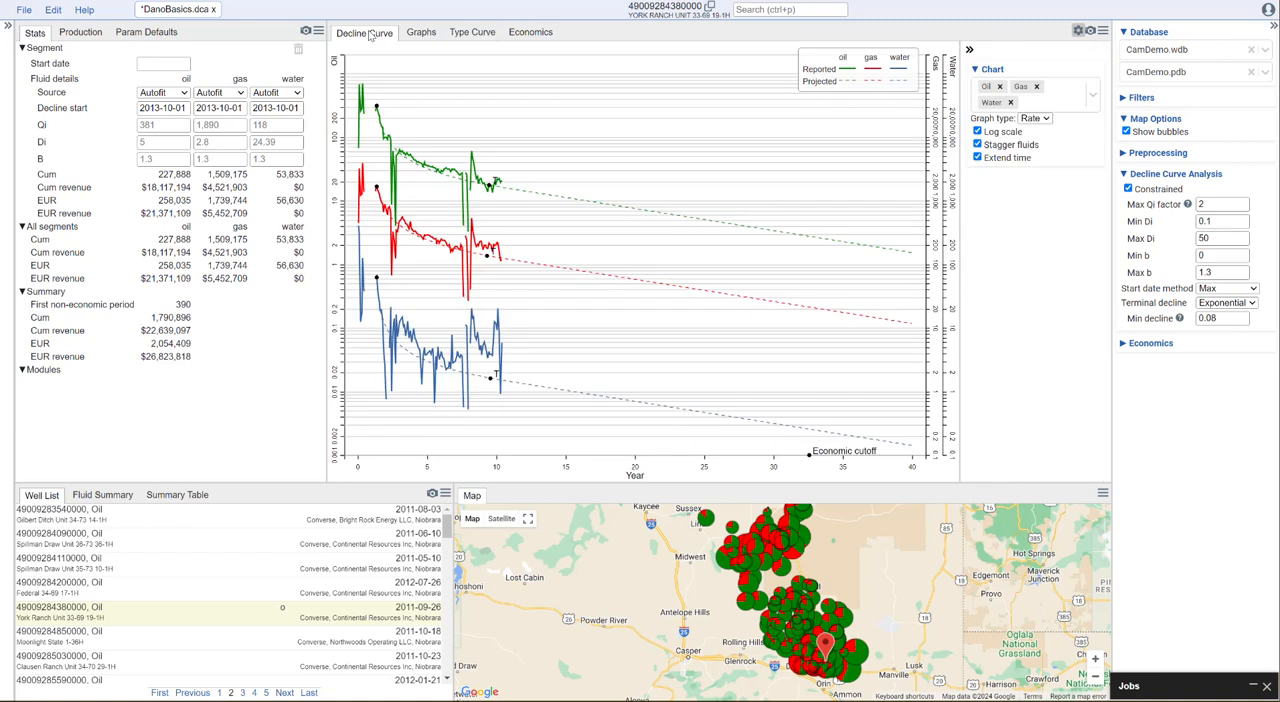
{"action": "left_click_drag", "start_coordinate": [452, 545], "coordinate": [457, 512]}
{"action": "left_click", "coordinate": [1123, 99]}
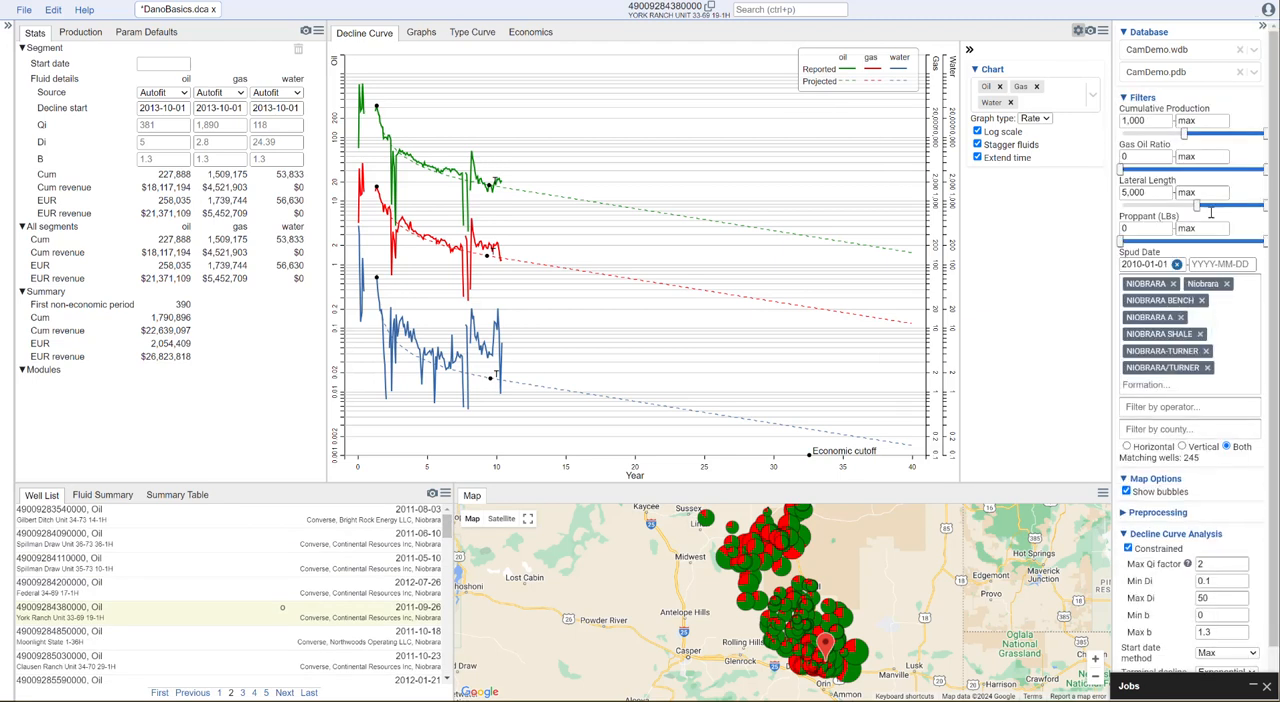
{"action": "left_click", "coordinate": [1176, 264]}
{"action": "left_click", "coordinate": [1173, 264]}
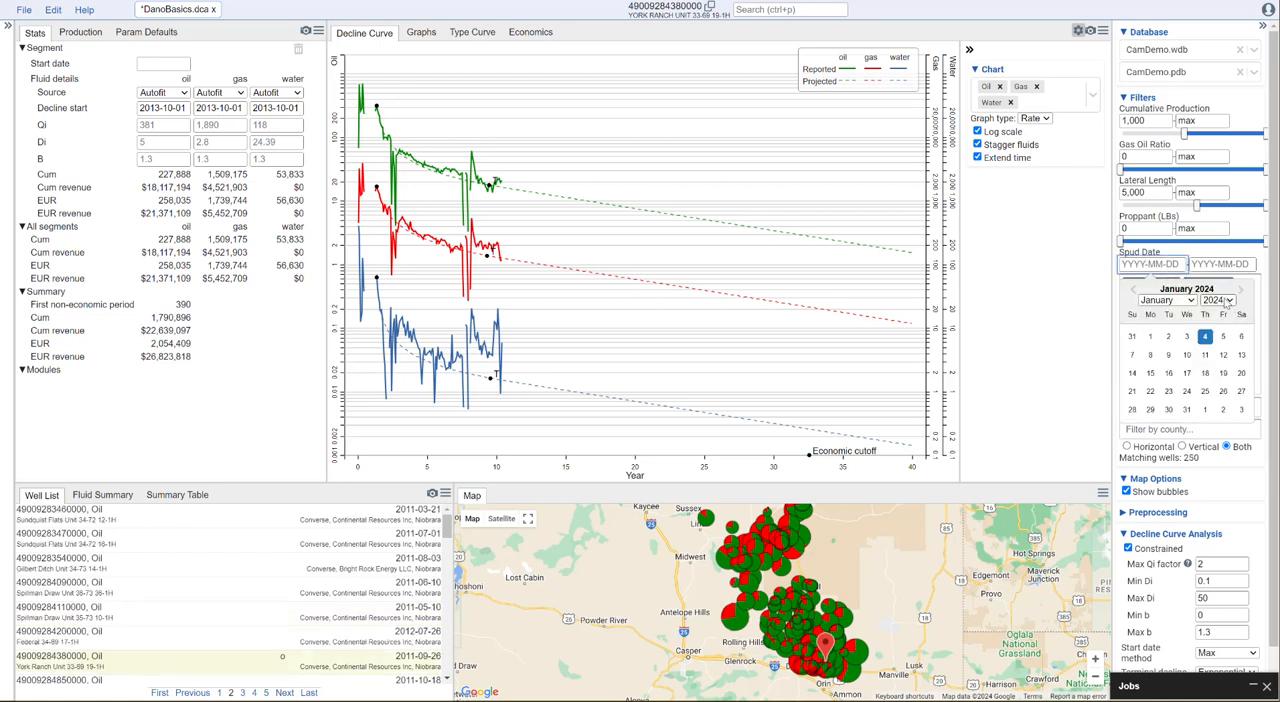
{"action": "left_click", "coordinate": [1232, 300]}
{"action": "left_click", "coordinate": [1231, 303]}
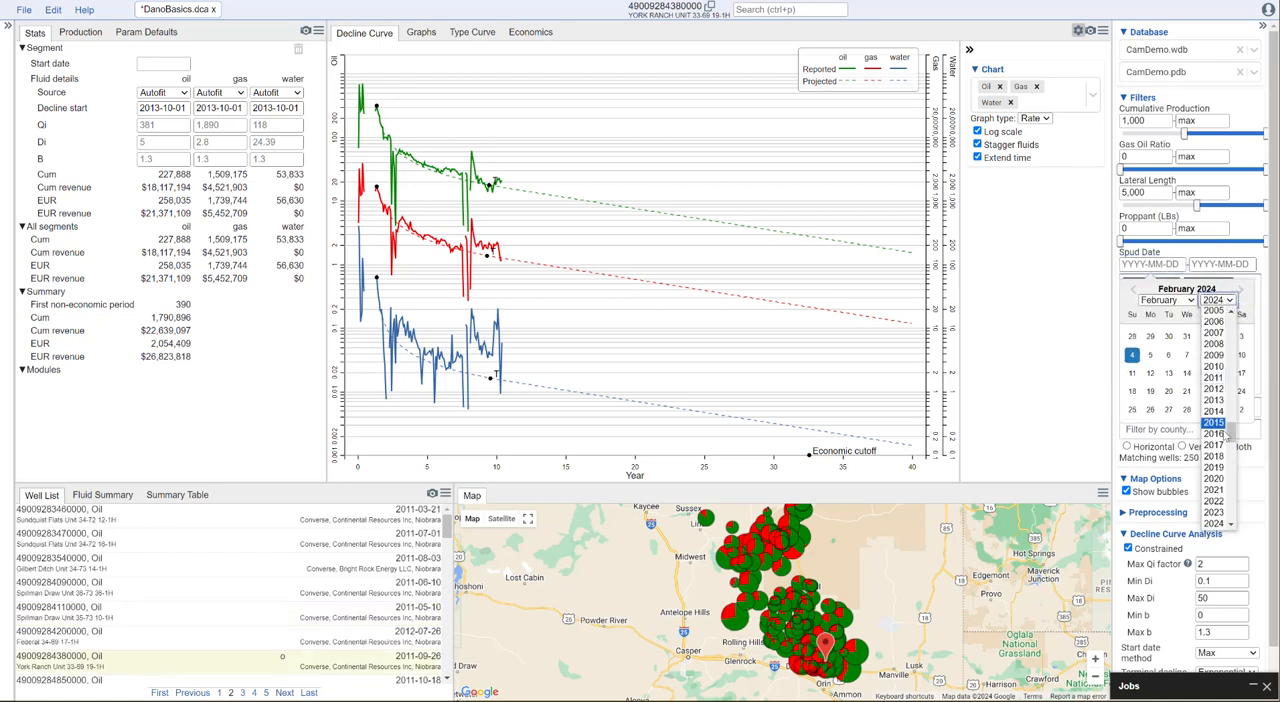
{"action": "left_click", "coordinate": [1222, 490]}
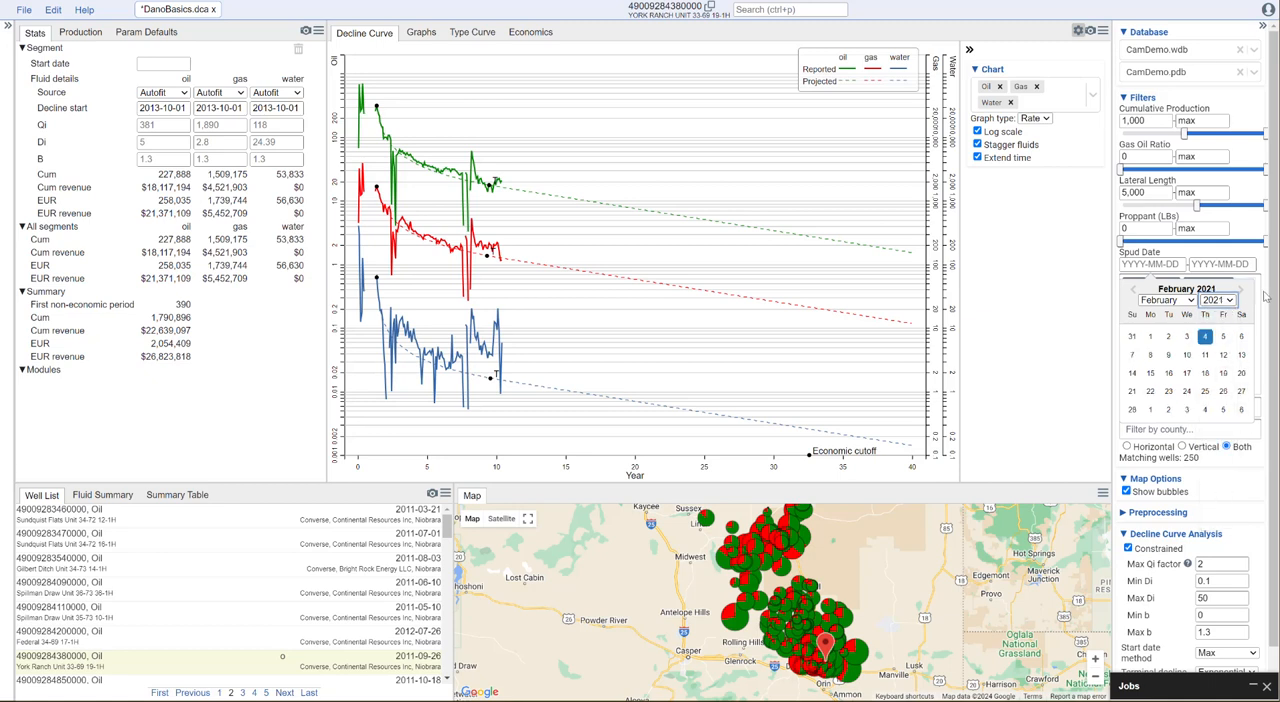
{"action": "left_click", "coordinate": [1205, 336]}
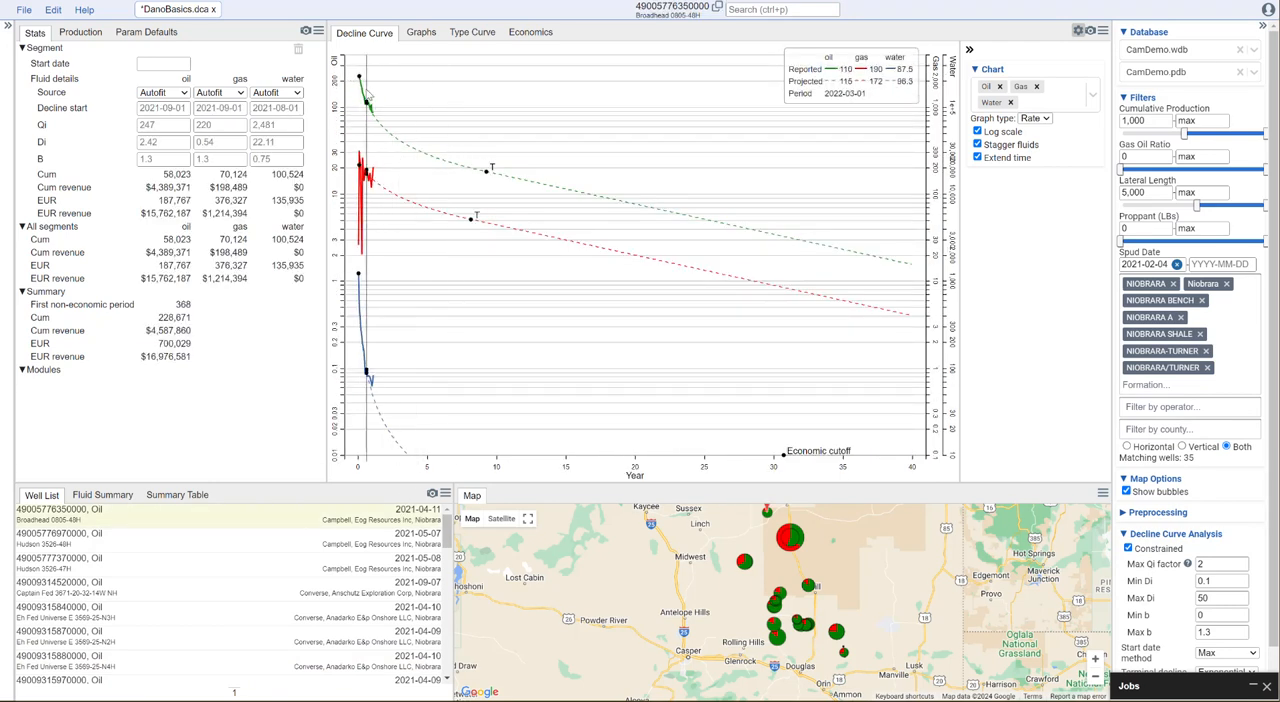
Apply the Niobrara_p50 type curve as the oil, gas and water decline source for well Broadhead 0805-48H
{"action": "left_click_drag", "start_coordinate": [505, 468], "coordinate": [343, 467]}
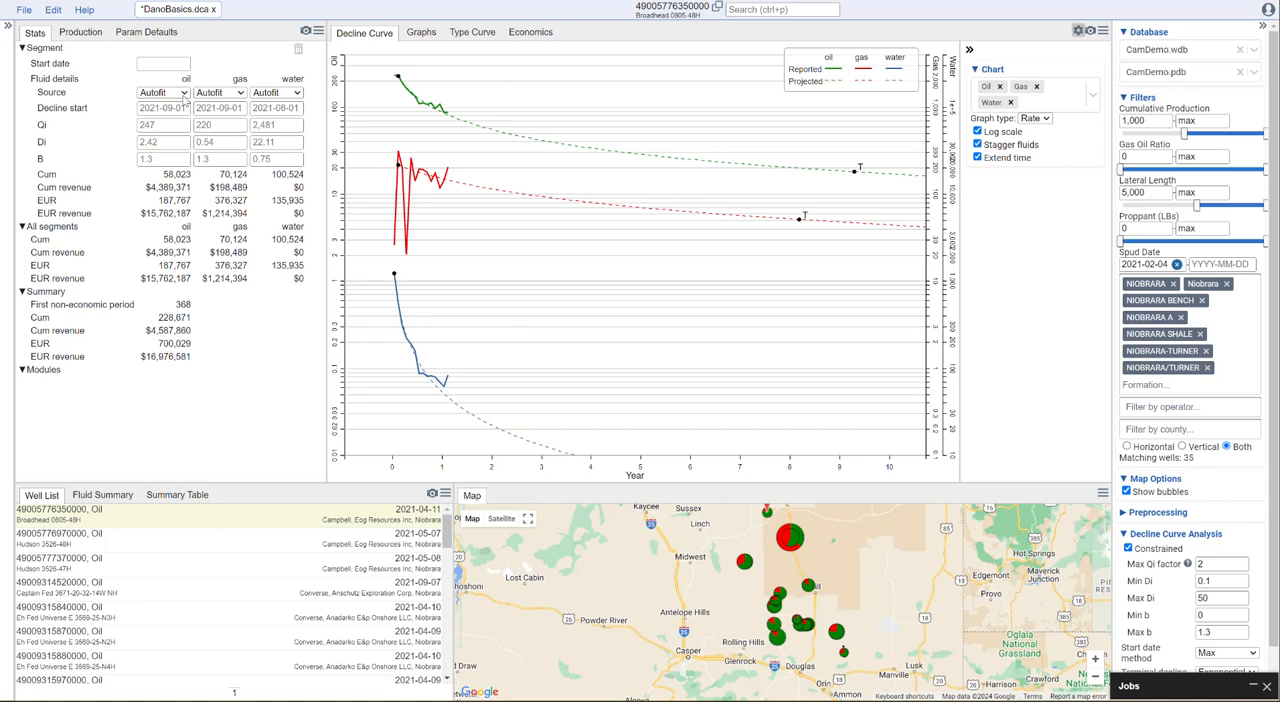
{"action": "left_click", "coordinate": [184, 93]}
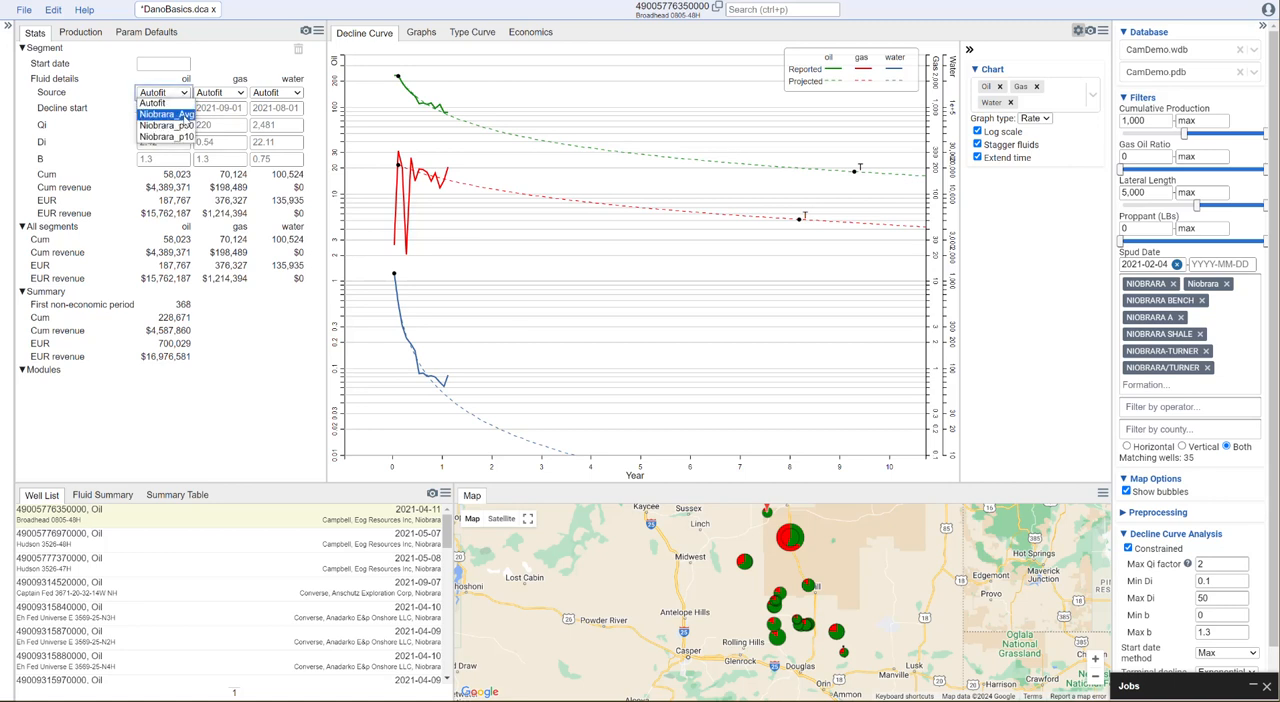
{"action": "left_click", "coordinate": [186, 127]}
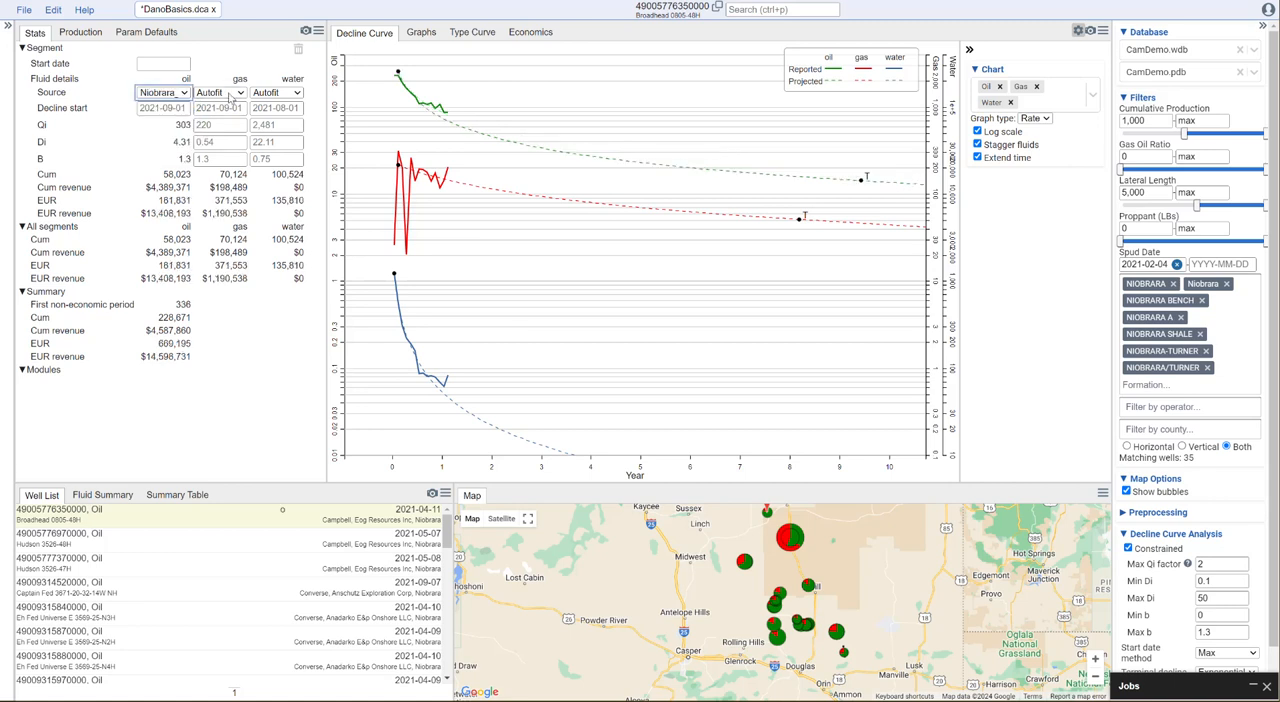
{"action": "left_click", "coordinate": [234, 93]}
{"action": "left_click", "coordinate": [222, 126]}
{"action": "left_click", "coordinate": [277, 93]}
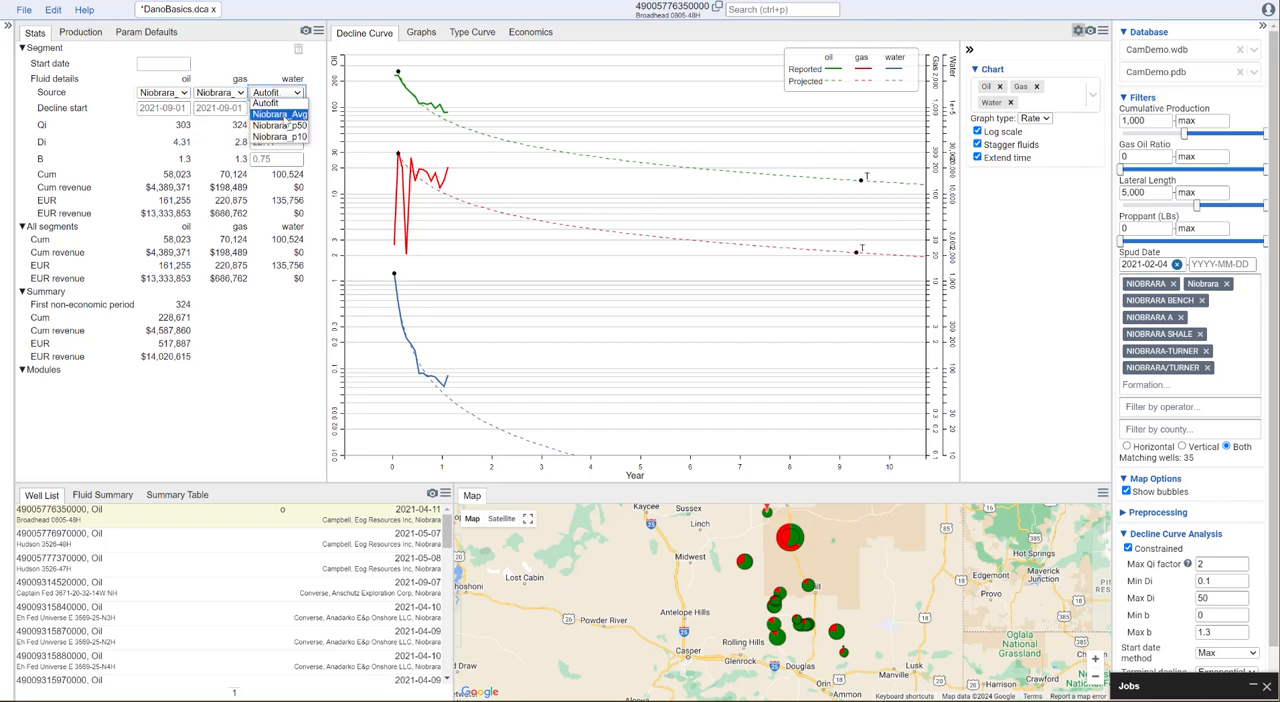
{"action": "left_click", "coordinate": [278, 126]}
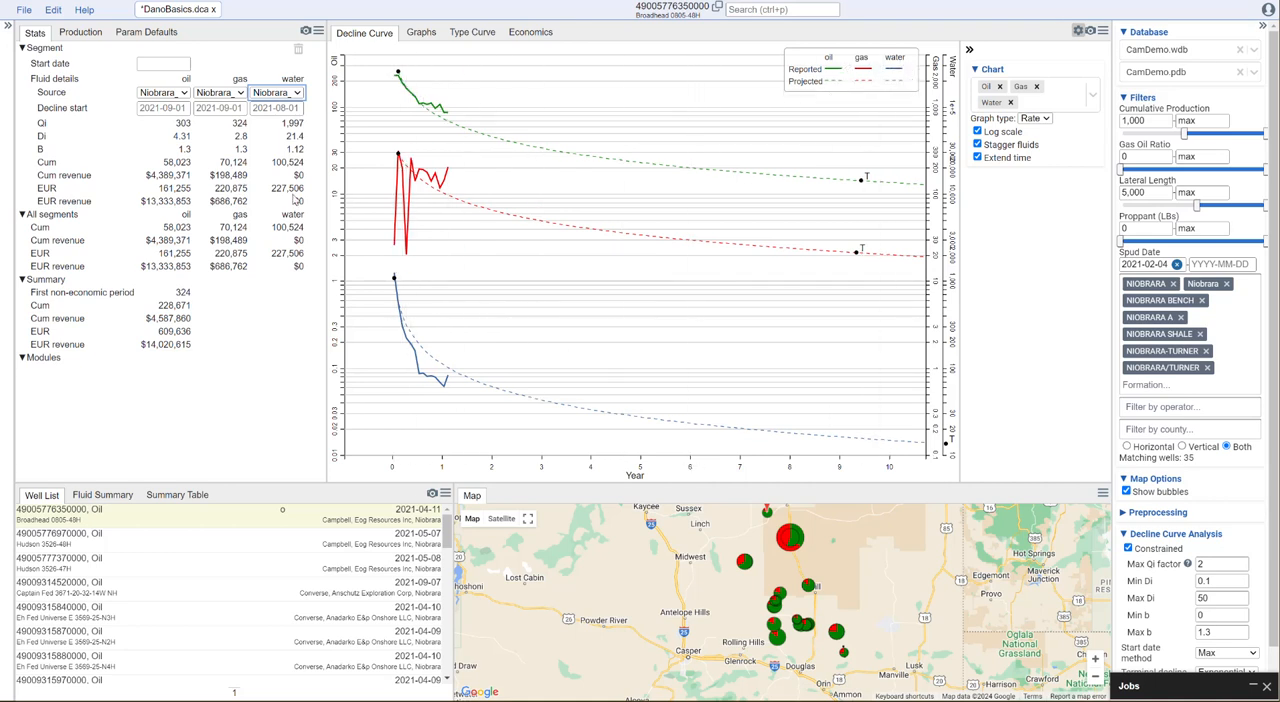
Examine the long-term oil, gas and water projections of Broadhead 0805-48H, from early production out to the economic cutoff
{"action": "scroll", "coordinate": [652, 289], "scroll_direction": "down", "scroll_amount": 2}
{"action": "scroll", "coordinate": [725, 290], "scroll_direction": "down", "scroll_amount": 10}
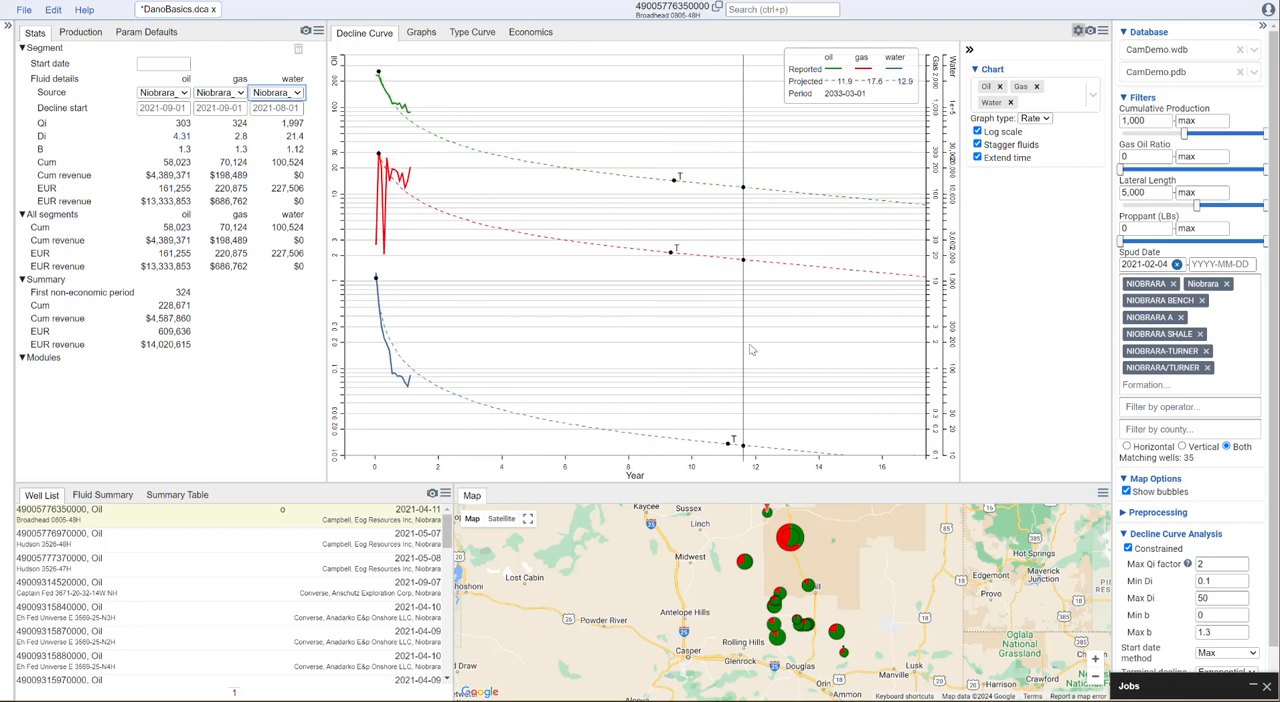
{"action": "scroll", "coordinate": [752, 365], "scroll_direction": "down", "scroll_amount": 2}
{"action": "scroll", "coordinate": [743, 465], "scroll_direction": "up", "scroll_amount": 3}
{"action": "left_click_drag", "start_coordinate": [449, 473], "coordinate": [348, 470]}
{"action": "scroll", "coordinate": [390, 439], "scroll_direction": "down", "scroll_amount": 10}
{"action": "scroll", "coordinate": [393, 437], "scroll_direction": "down", "scroll_amount": 3}
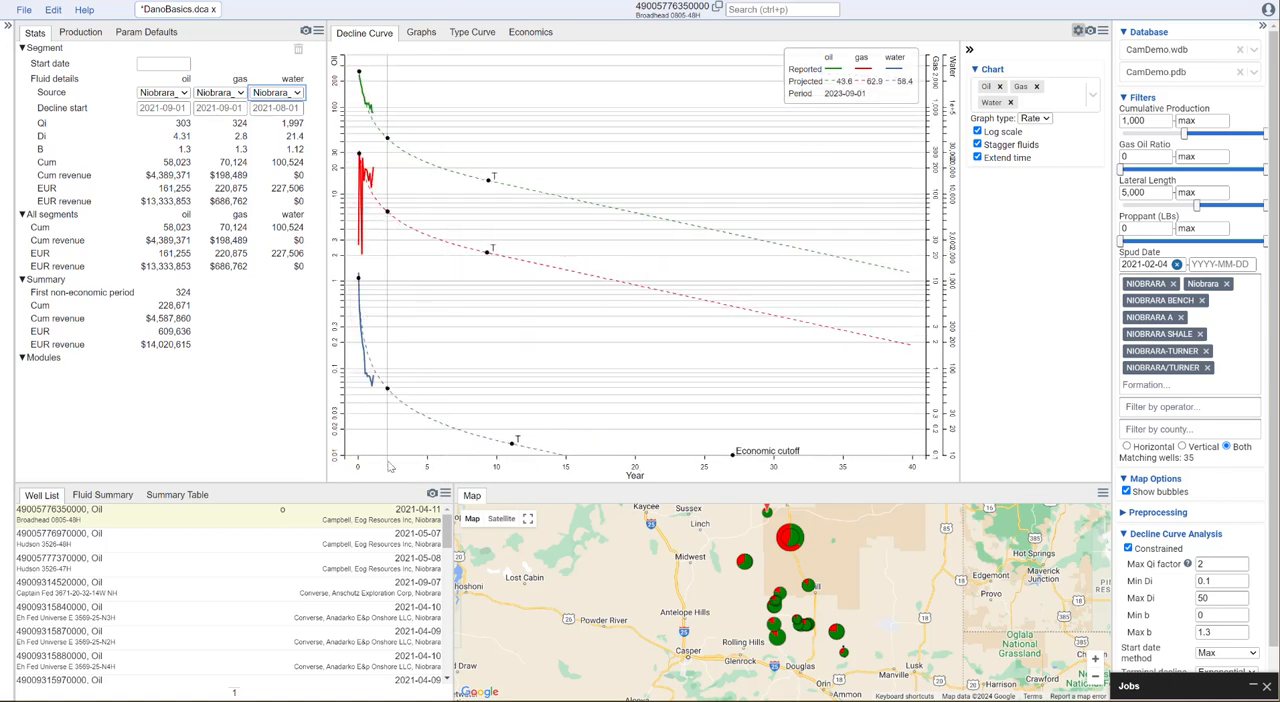
{"action": "left_click_drag", "start_coordinate": [449, 470], "coordinate": [357, 470]}
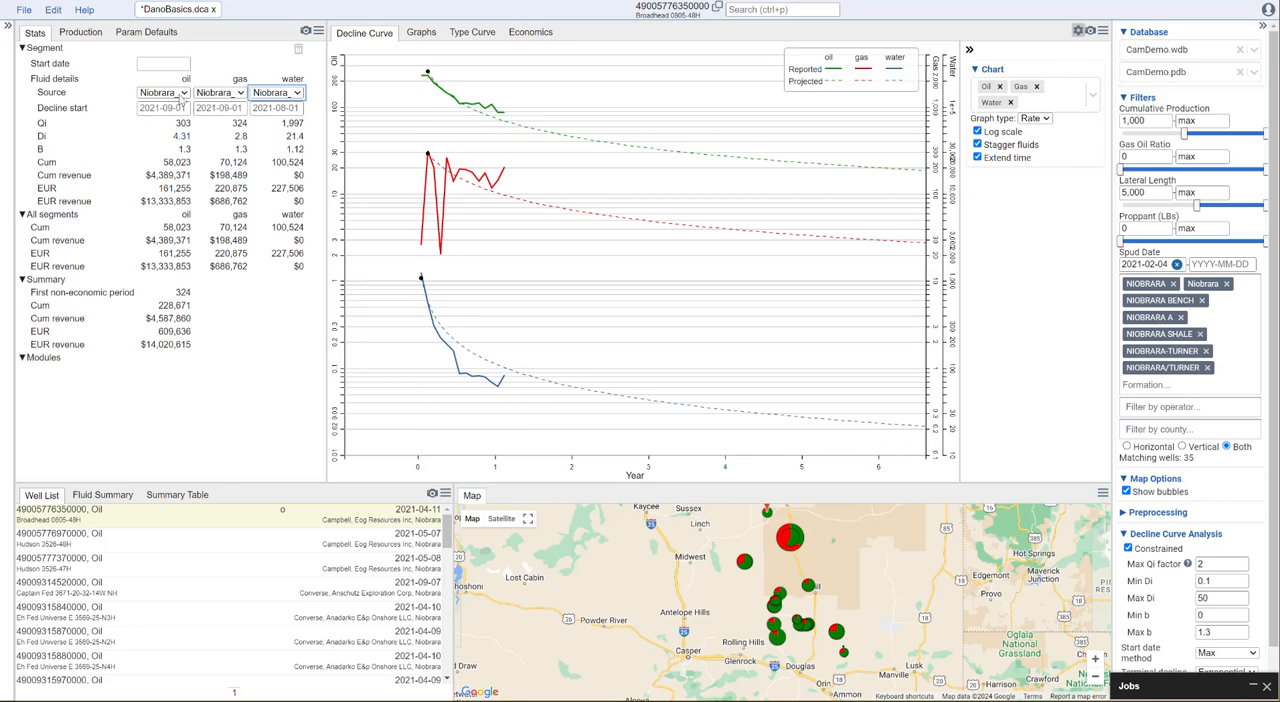
Change the oil, gas and water decline source for well Broadhead 0805-48H to the Niobrara_Avg type curve
{"action": "left_click", "coordinate": [184, 93]}
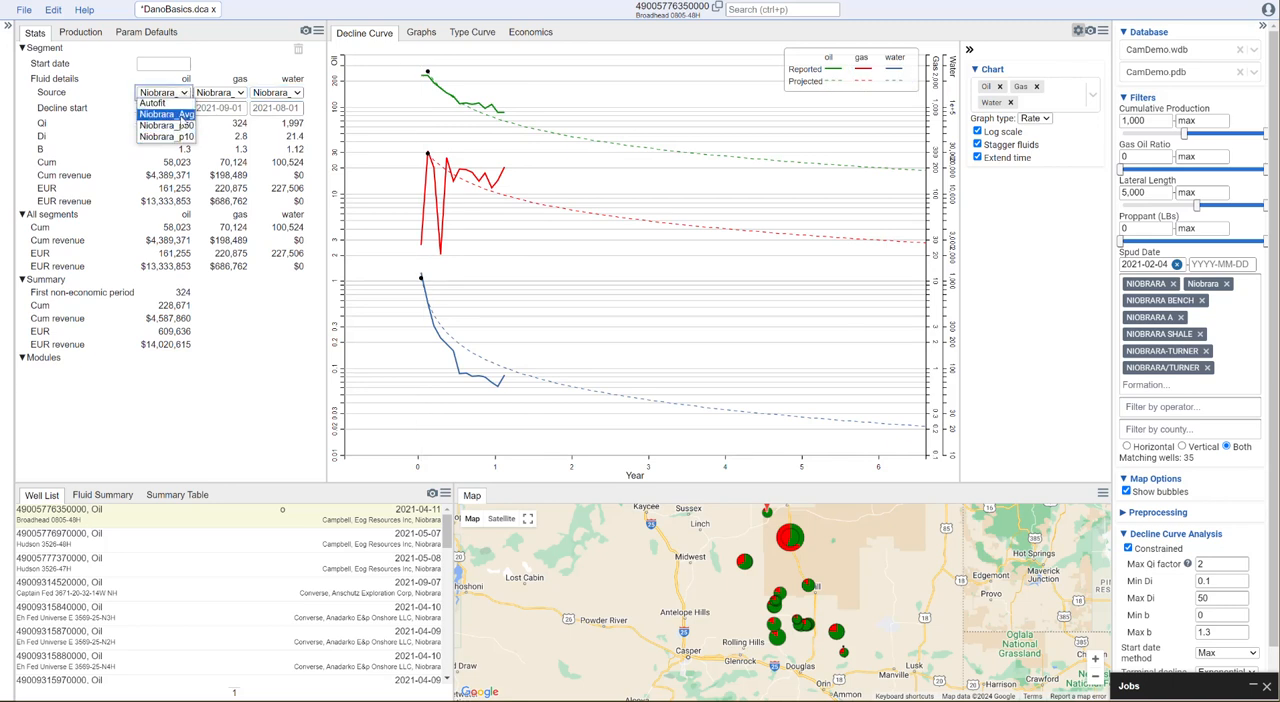
{"action": "left_click", "coordinate": [186, 114]}
{"action": "left_click", "coordinate": [220, 92]}
{"action": "left_click", "coordinate": [222, 114]}
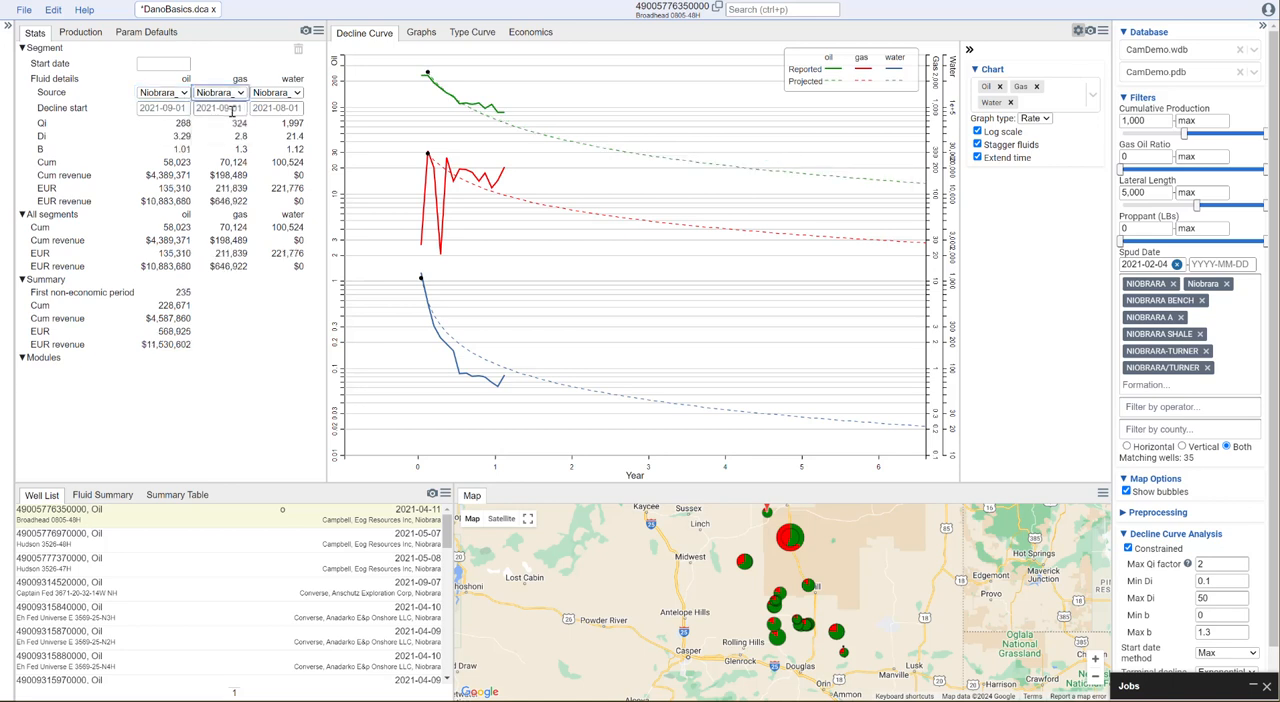
{"action": "left_click", "coordinate": [284, 94]}
{"action": "left_click", "coordinate": [288, 118]}
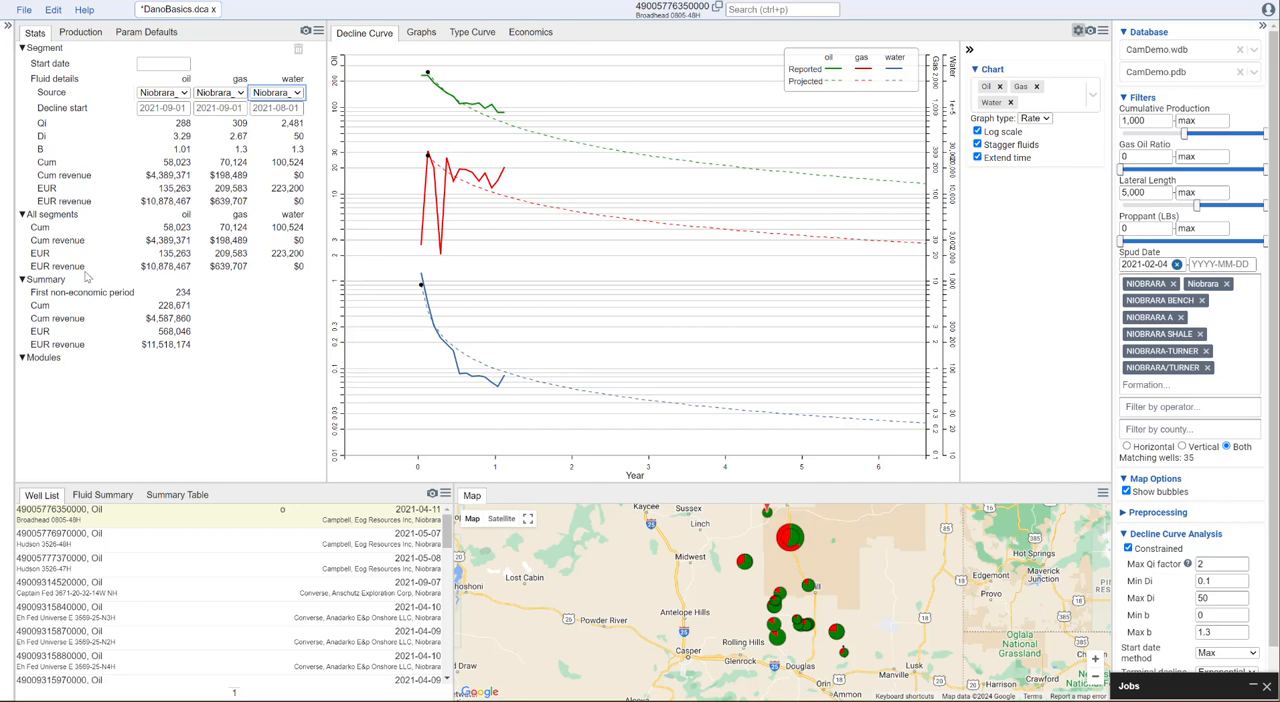
Review the Niobrara_Avg type curve plot, then examine the well's projected decline curves over about twelve years
{"action": "left_click", "coordinate": [472, 33]}
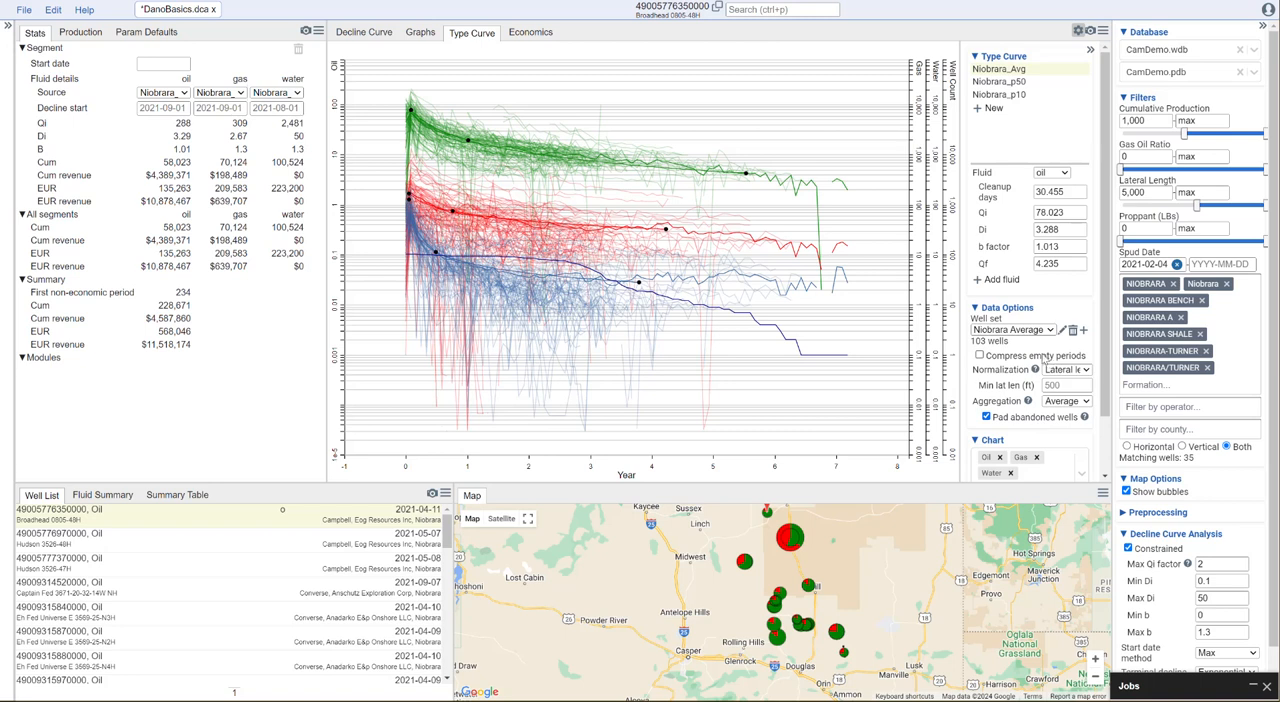
{"action": "left_click", "coordinate": [369, 34]}
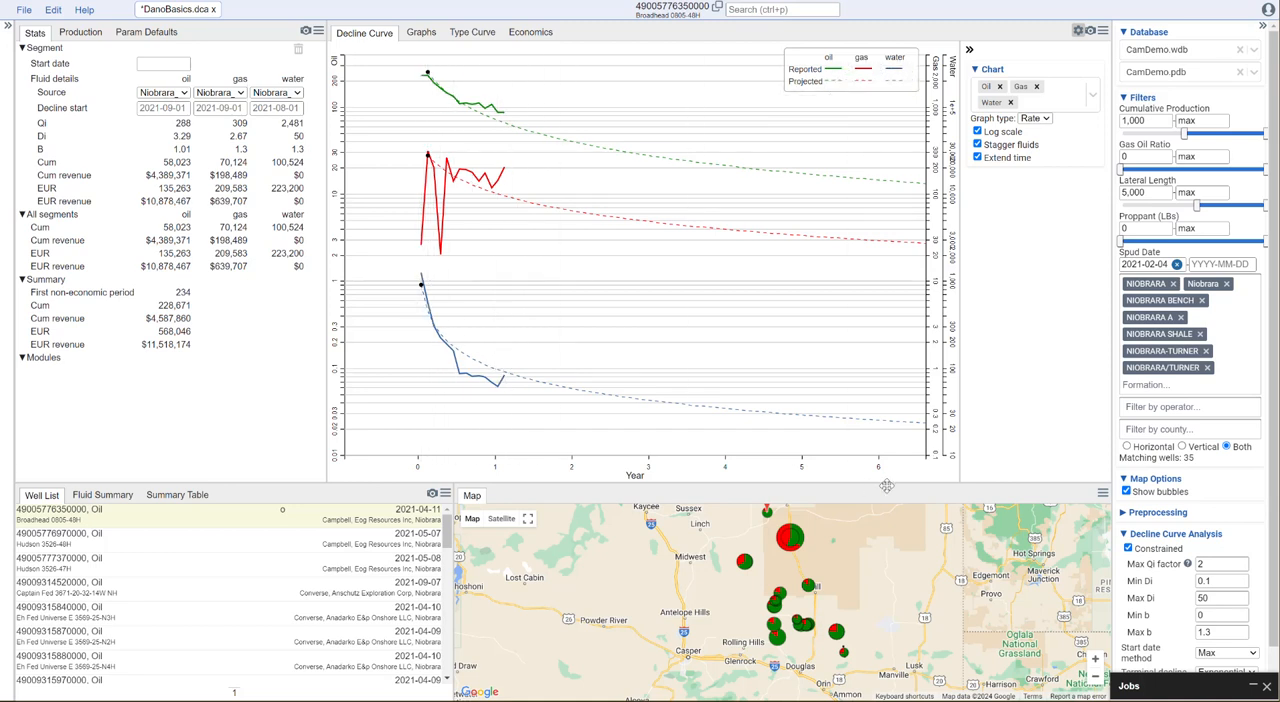
{"action": "scroll", "coordinate": [516, 228], "scroll_direction": "down", "scroll_amount": 2}
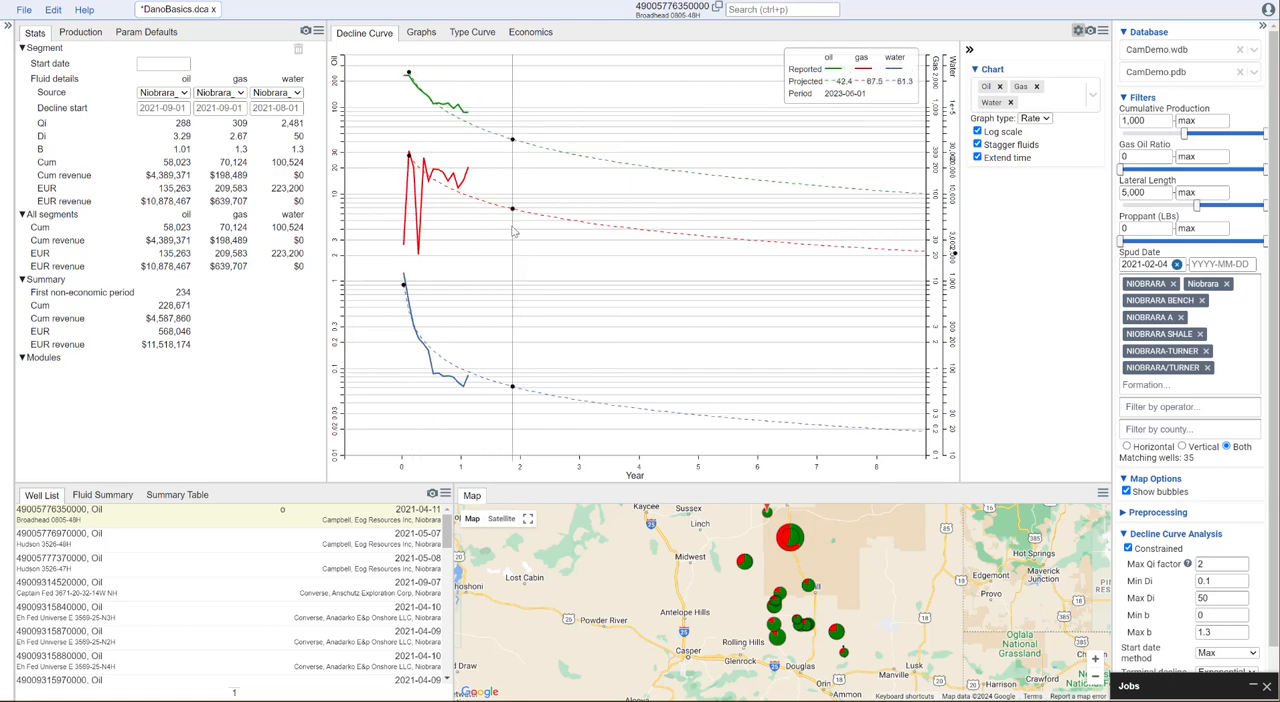
{"action": "scroll", "coordinate": [420, 118], "scroll_direction": "down", "scroll_amount": 2}
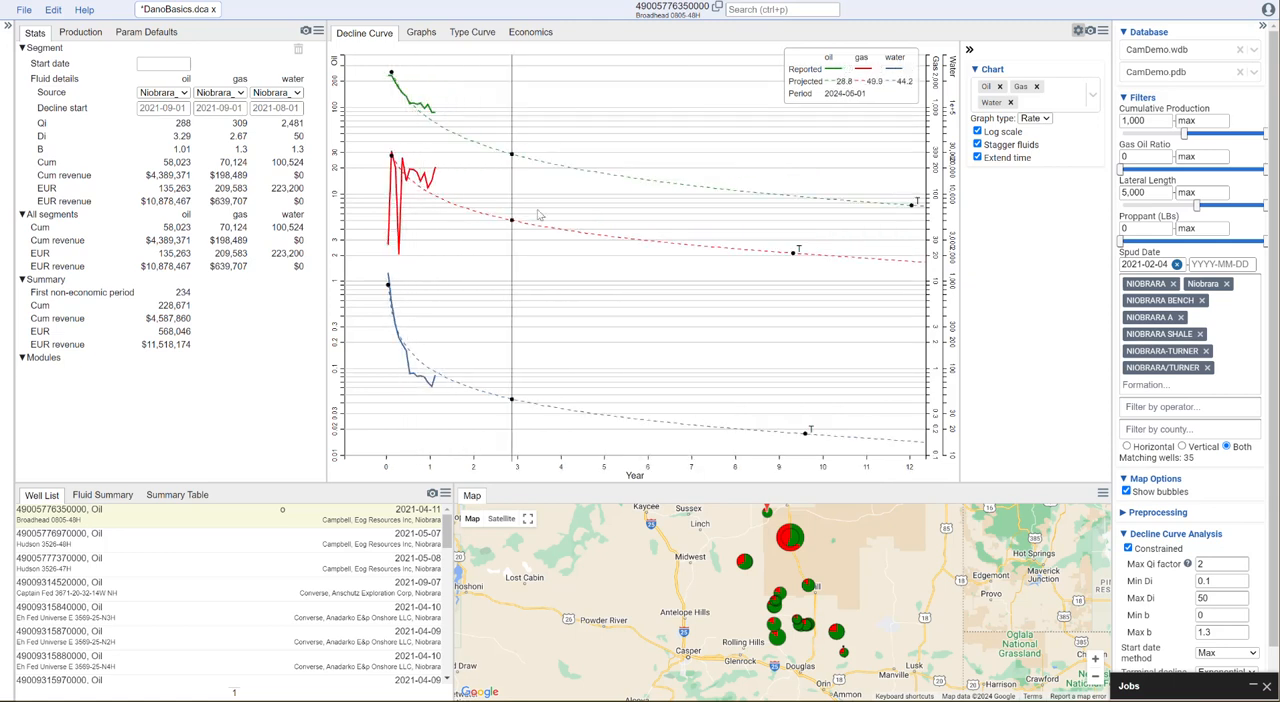